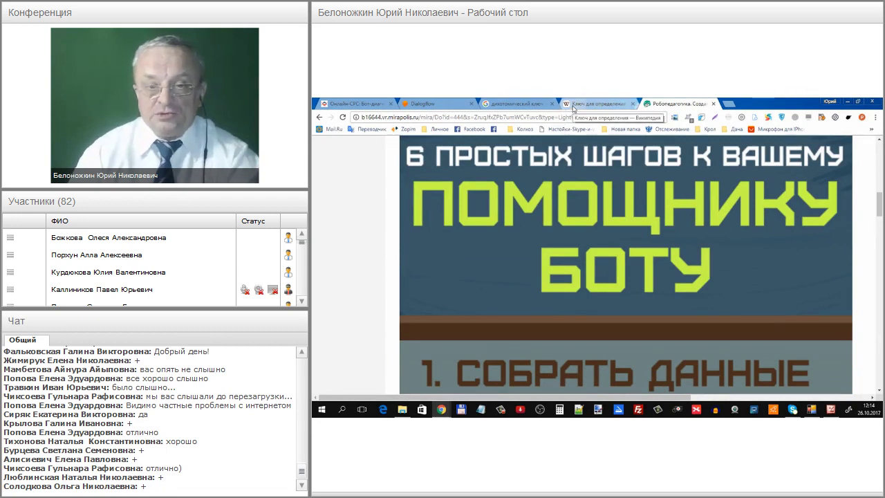
- Examine the Wikipedia article on identification keys at a larger page zoom, reading how dichotomous and polytomous keys work
click(573, 106)
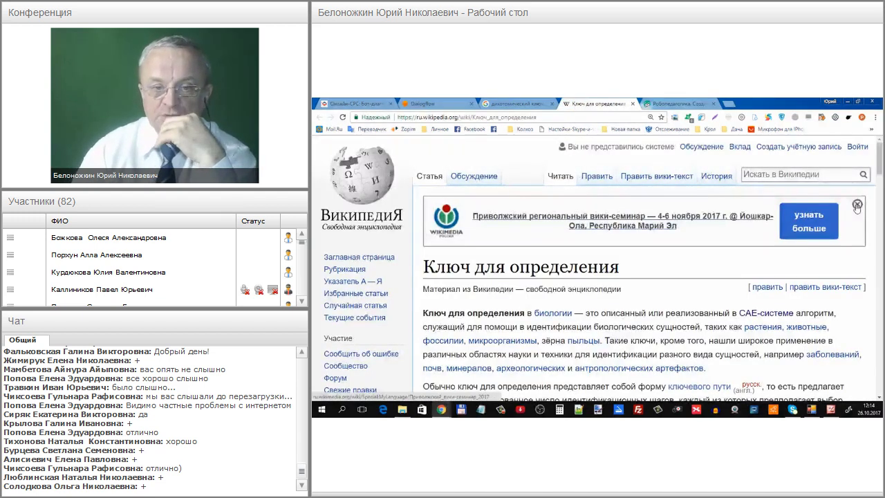
scroll(878, 166, down, 2)
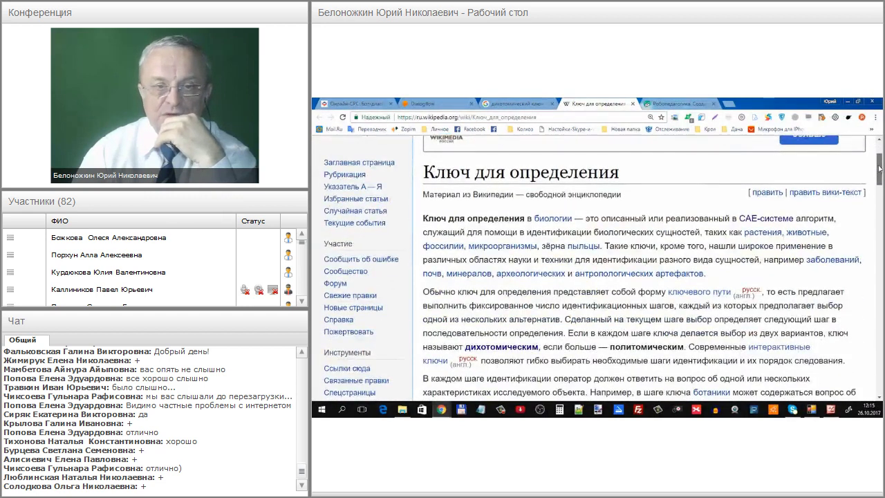
click(520, 104)
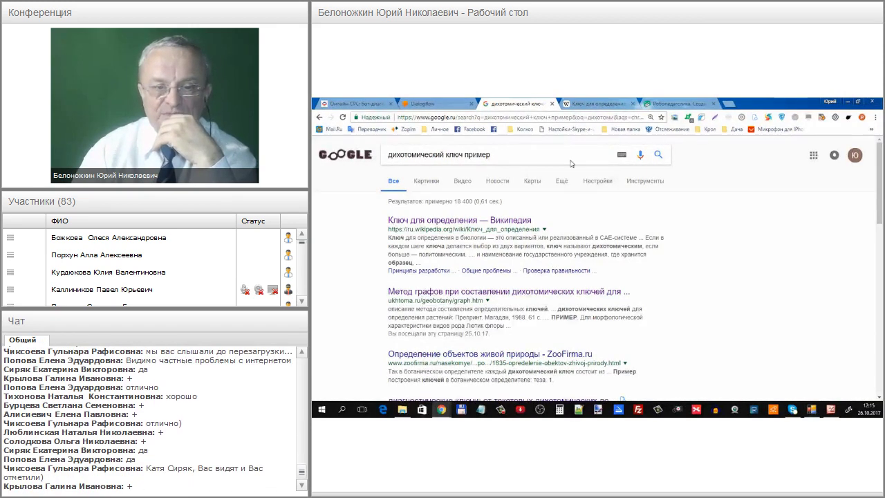
click(593, 104)
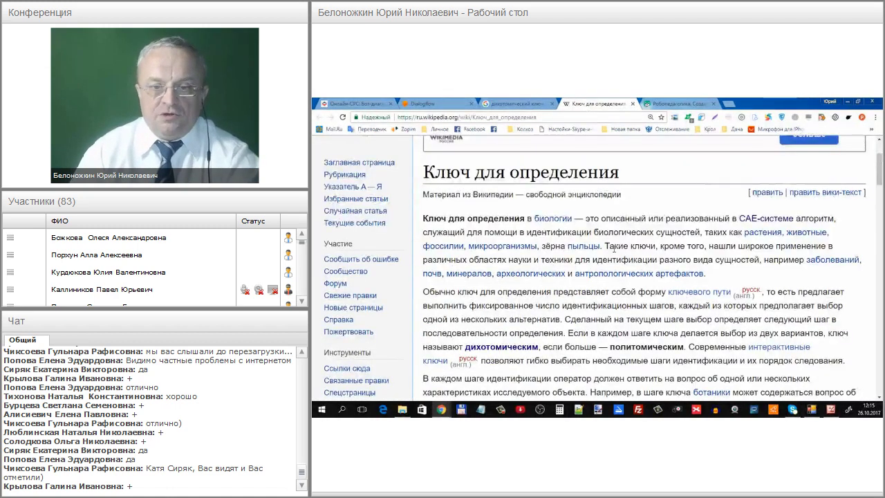
scroll(608, 246, down, 1)
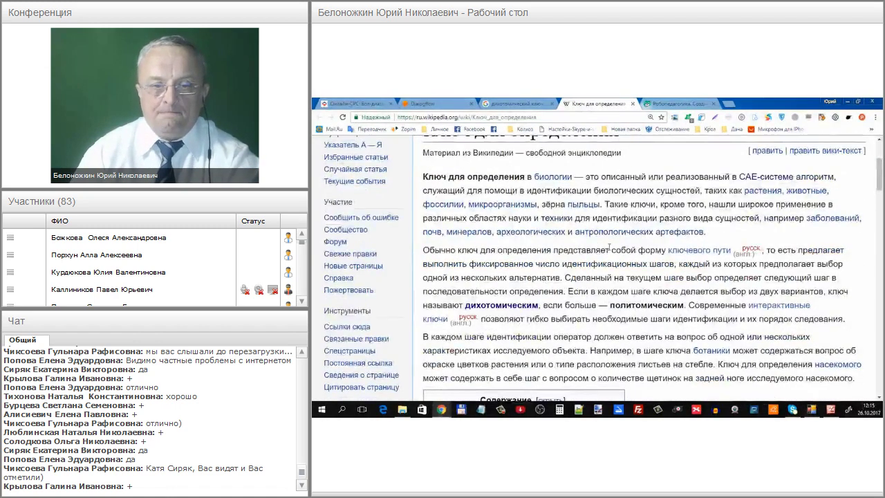
scroll(608, 249, down, 2)
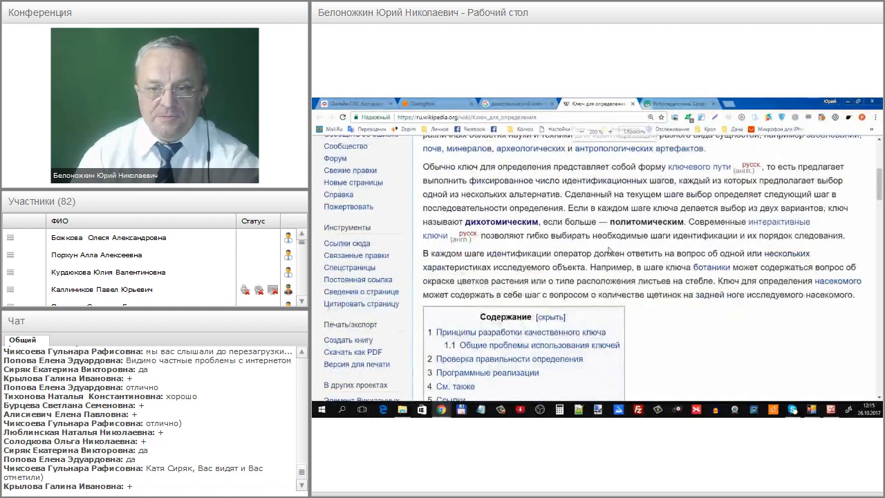
key(ctrl+plus)
scroll(609, 248, down, 3)
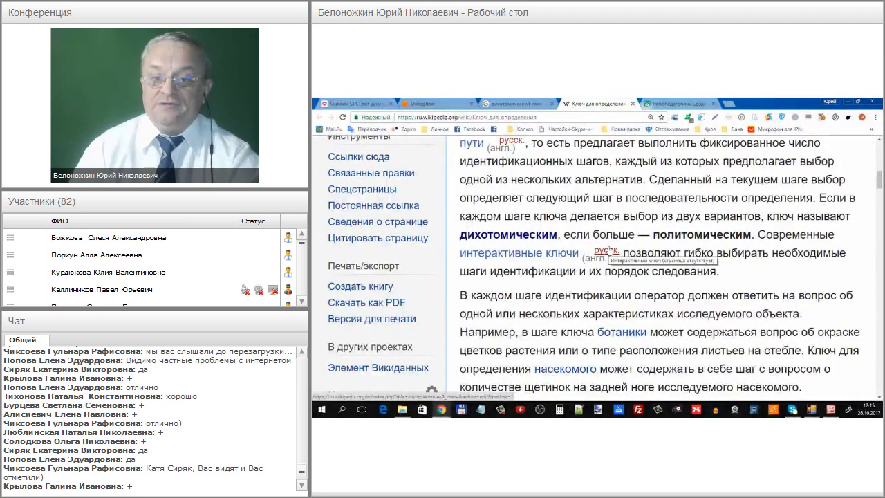
scroll(606, 251, down, 2)
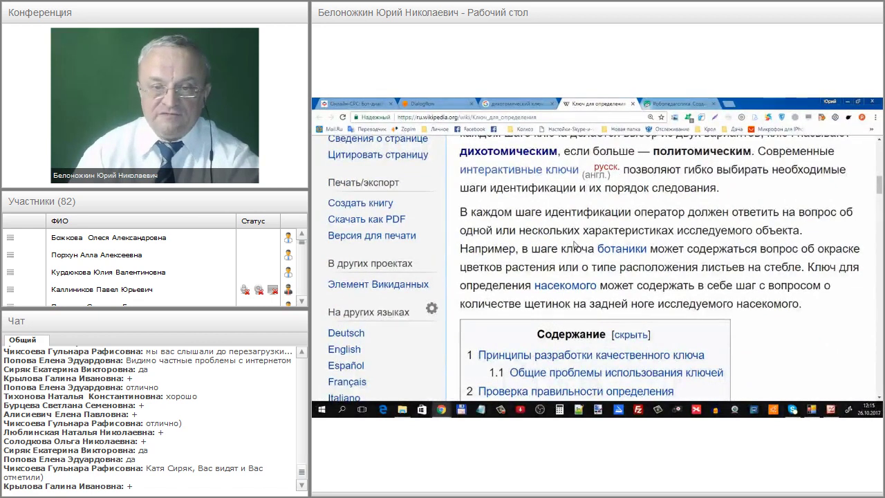
- Circle the botany and insect key examples in the article with the pen and clear the mark
drag(641, 280, 633, 292)
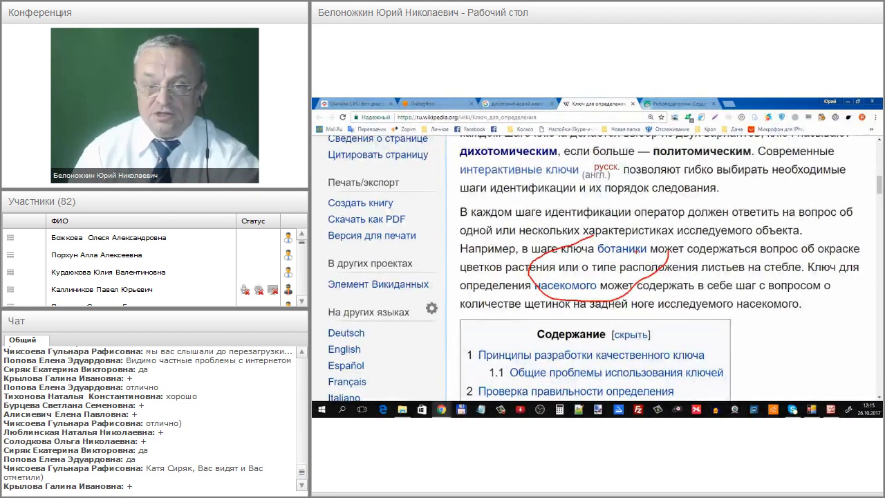
key(Escape)
scroll(608, 276, down, 1)
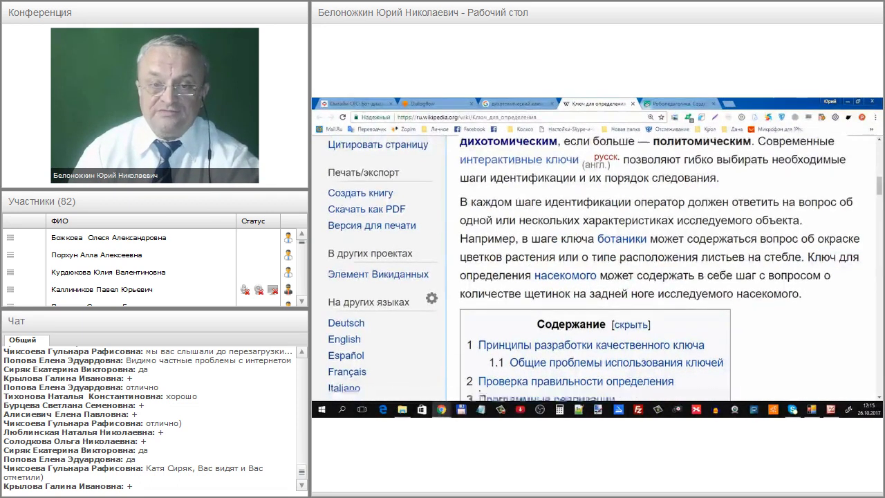
- Show the Бот-диагност course page at 80% zoom so the whole chat window is in view
key(ctrl+shift+Tab)
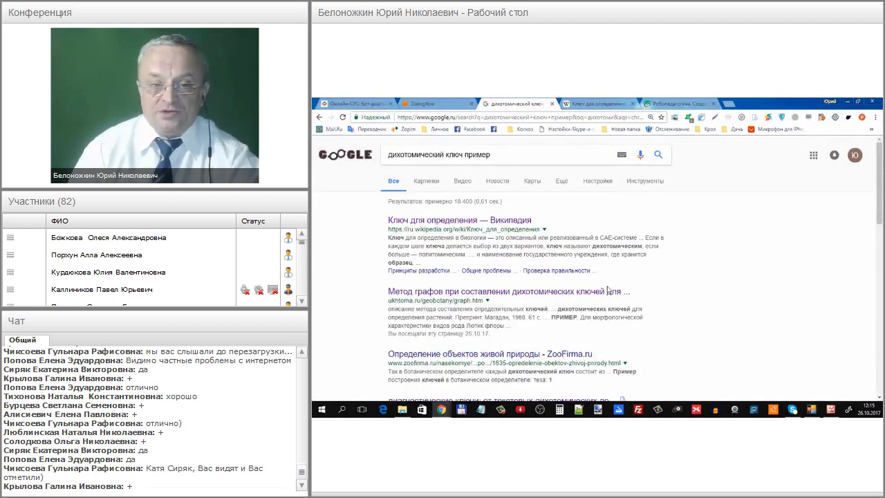
key(ctrl+shift+Tab)
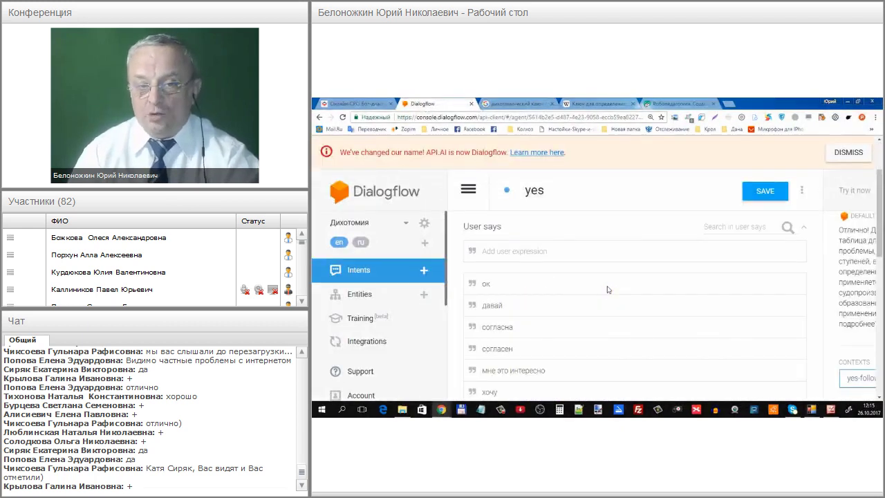
key(ctrl+shift+Tab)
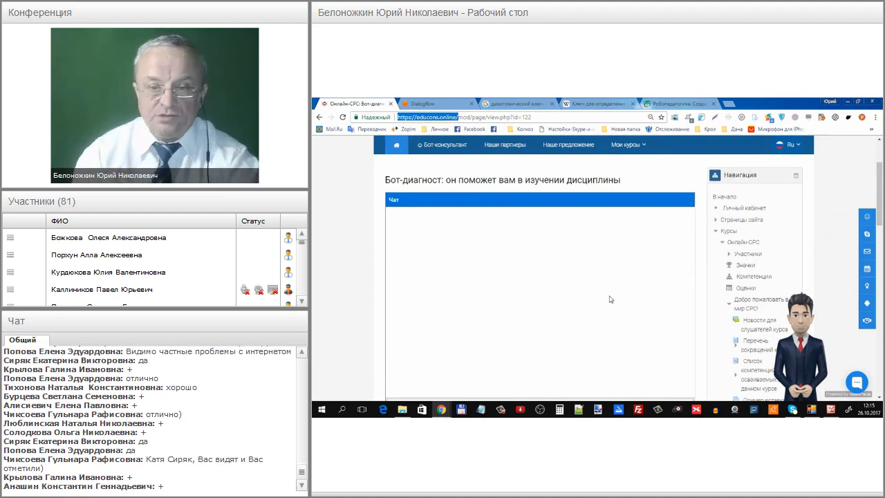
scroll(609, 298, down, 1)
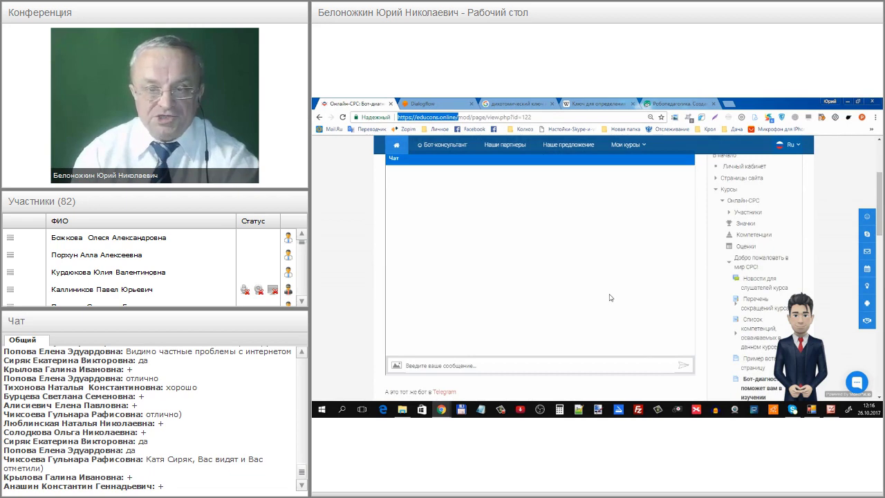
scroll(610, 297, up, 1)
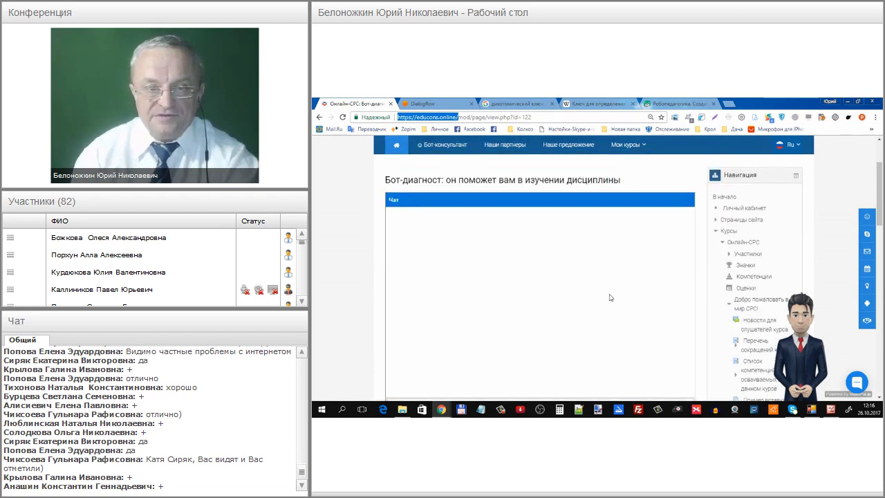
key(ctrl+minus)
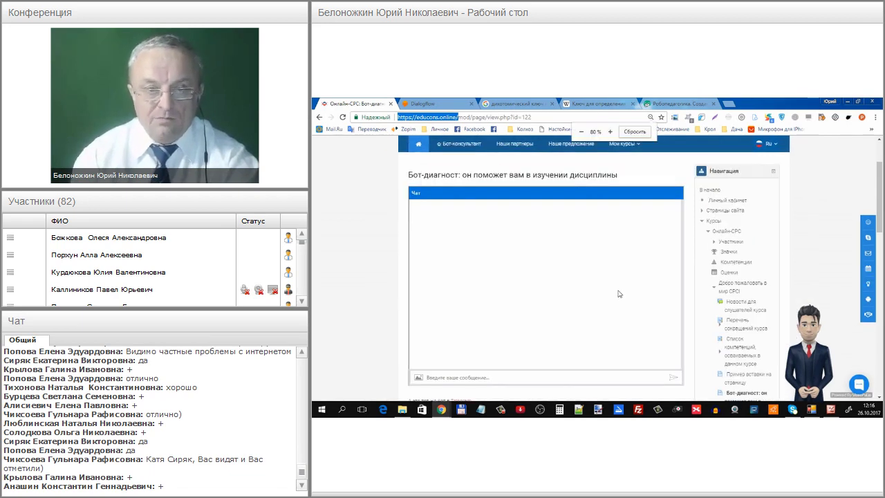
mouse_move(443, 167)
mouse_down()
mouse_move(387, 188)
mouse_move(354, 290)
mouse_move(412, 371)
mouse_move(467, 388)
mouse_move(616, 392)
mouse_move(672, 374)
mouse_move(712, 217)
mouse_move(646, 166)
mouse_move(444, 167)
mouse_up()
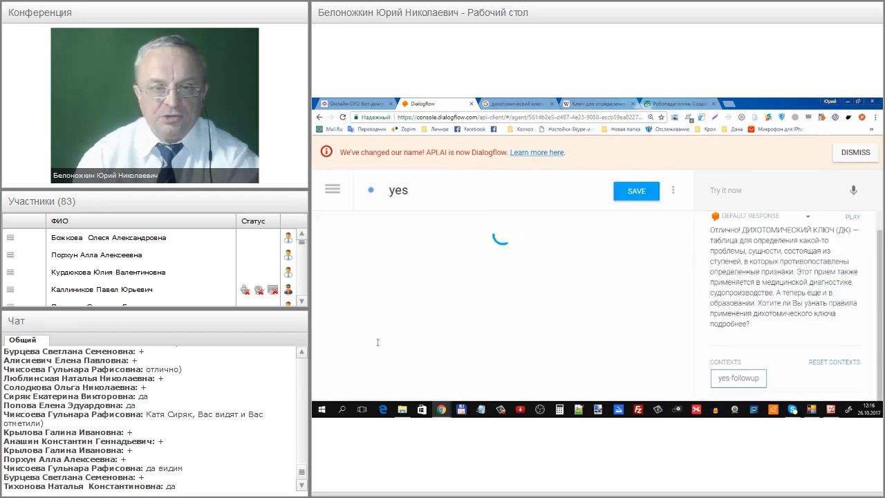
- Show the Dialogflow agent's one-click integrations and mark Web Demo, Telegram, Facebook Messenger and Skype with red pen strokes
click(834, 160)
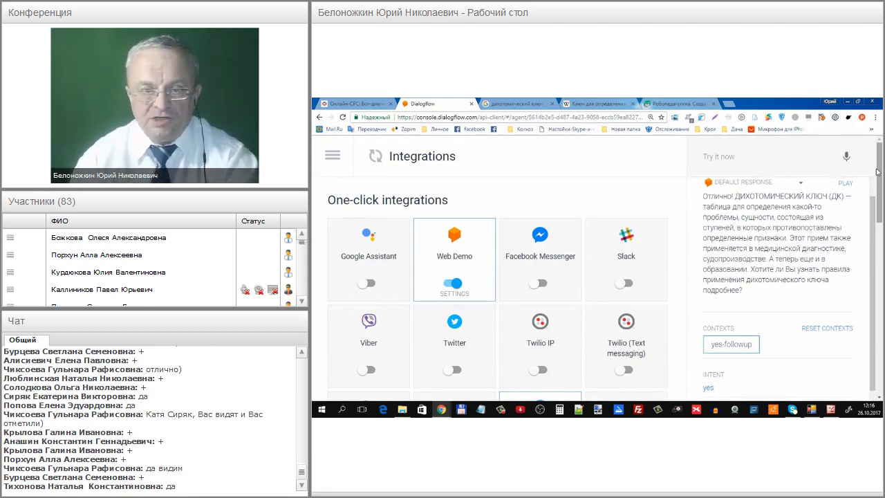
scroll(456, 269, down, 1)
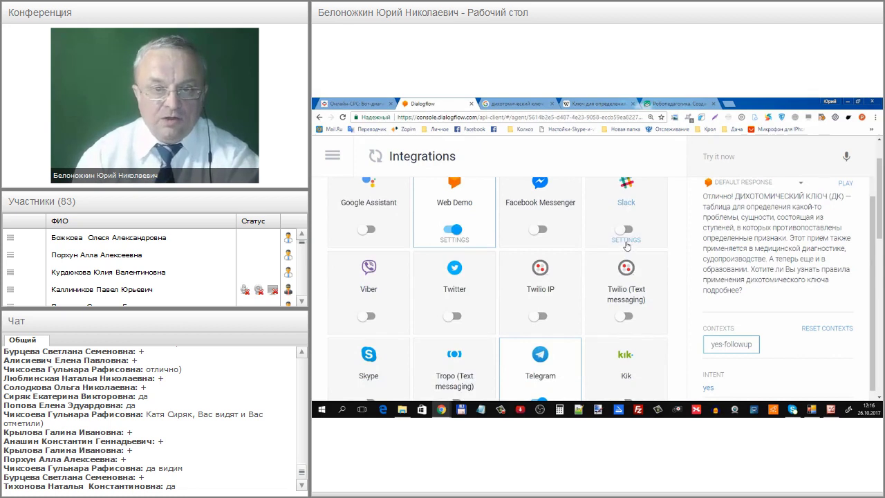
mouse_move(460, 191)
mouse_down()
mouse_move(421, 217)
mouse_move(469, 244)
mouse_up()
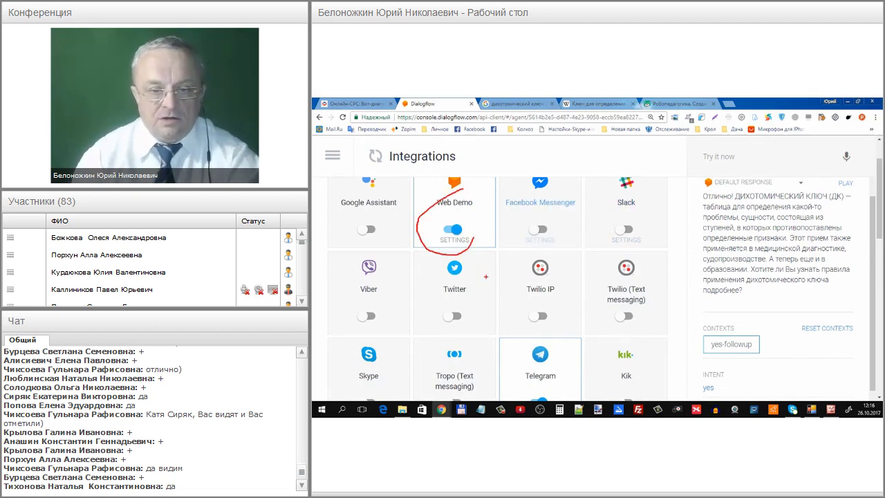
drag(534, 343, 522, 399)
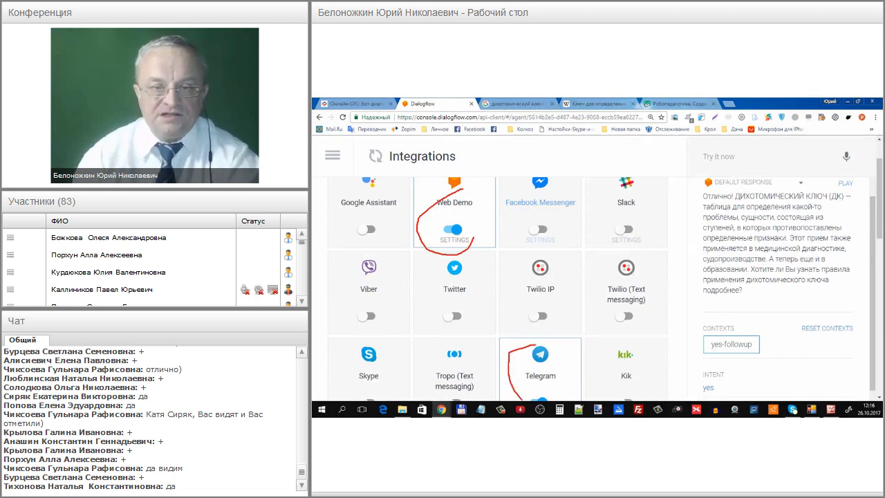
drag(534, 184, 538, 242)
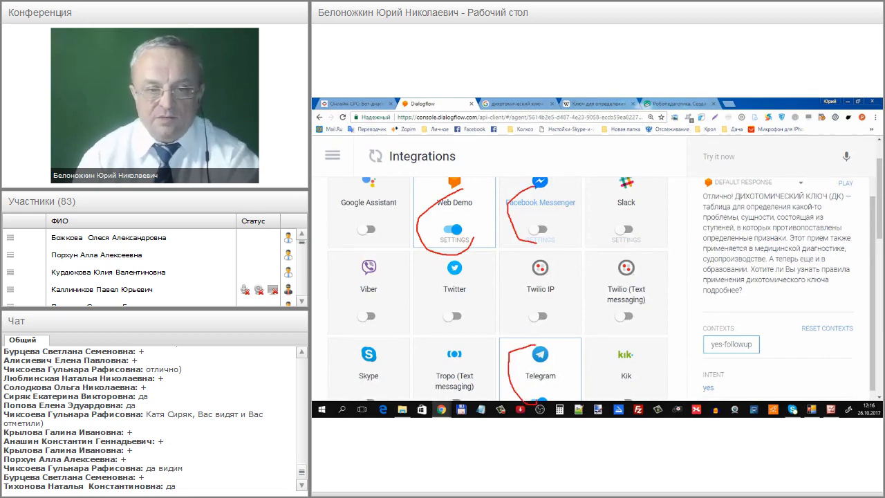
mouse_move(379, 341)
mouse_down()
mouse_move(355, 360)
mouse_move(377, 390)
mouse_up()
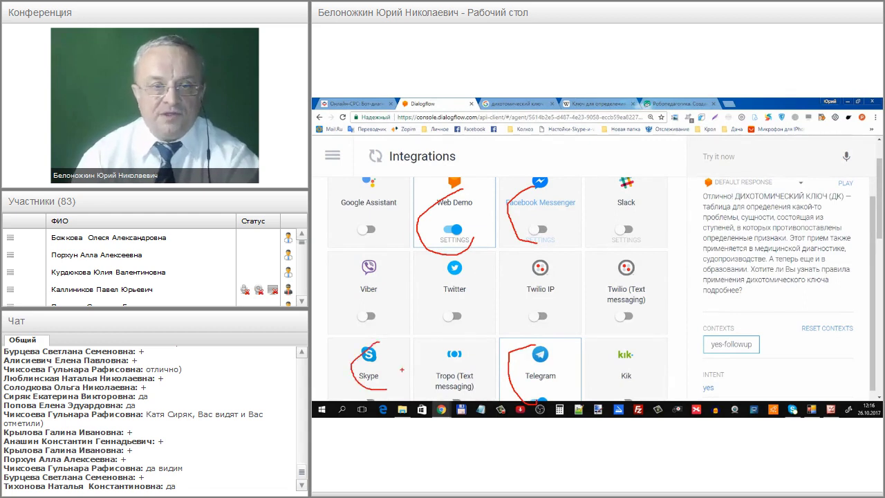
- Return to the Бот-диагност course page, point out its heading with the pen and activate the chat's message field
click(356, 103)
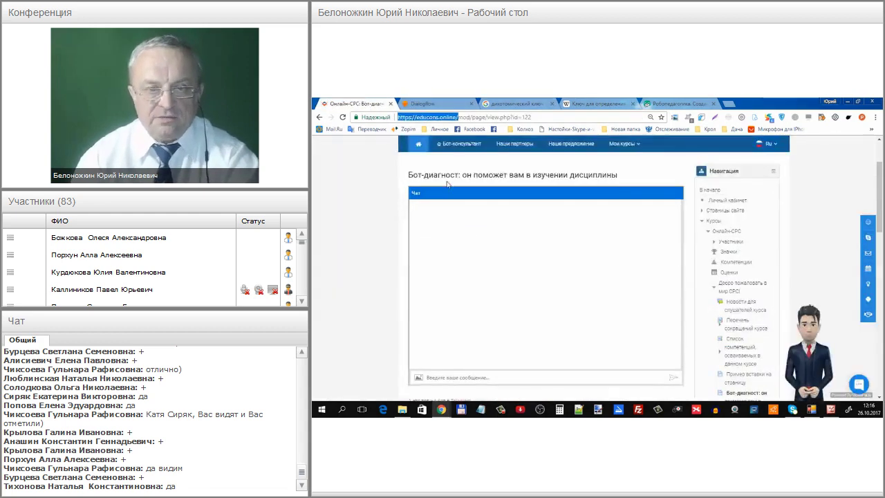
mouse_move(411, 172)
mouse_down()
mouse_move(380, 301)
mouse_move(388, 356)
mouse_move(512, 399)
mouse_move(626, 391)
mouse_move(705, 350)
mouse_move(692, 210)
mouse_move(492, 161)
mouse_up()
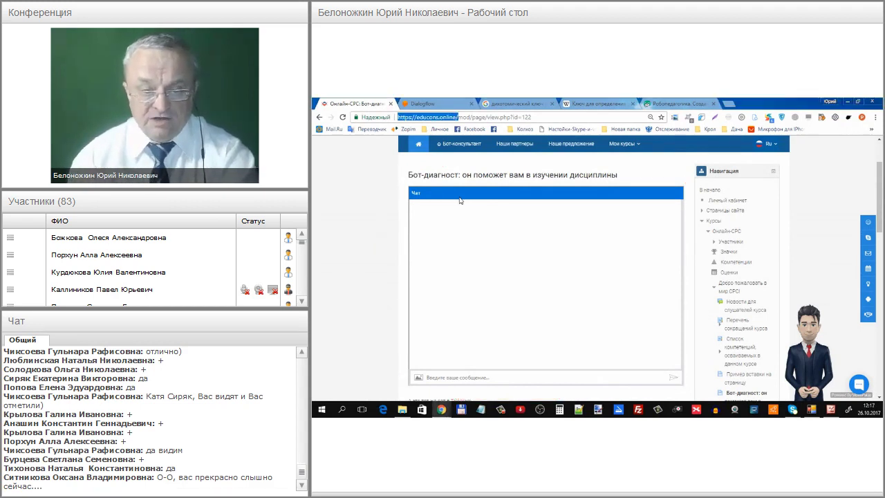
click(470, 376)
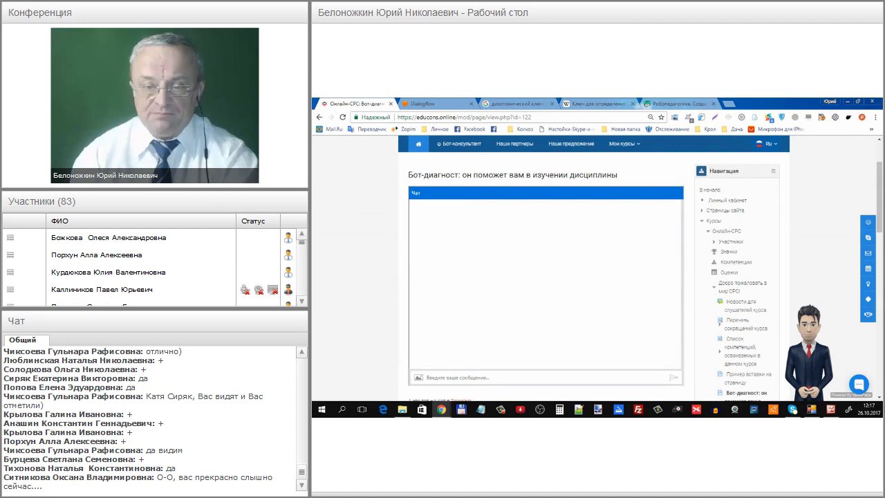
mouse_move(789, 356)
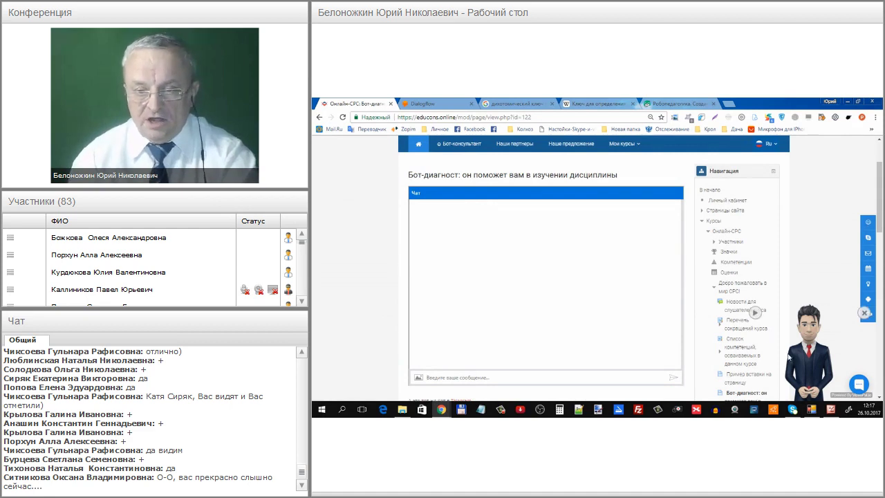
- Switch to Skype, maximize its window and send the message "привет" to the Тьютор-СРС bot
click(793, 410)
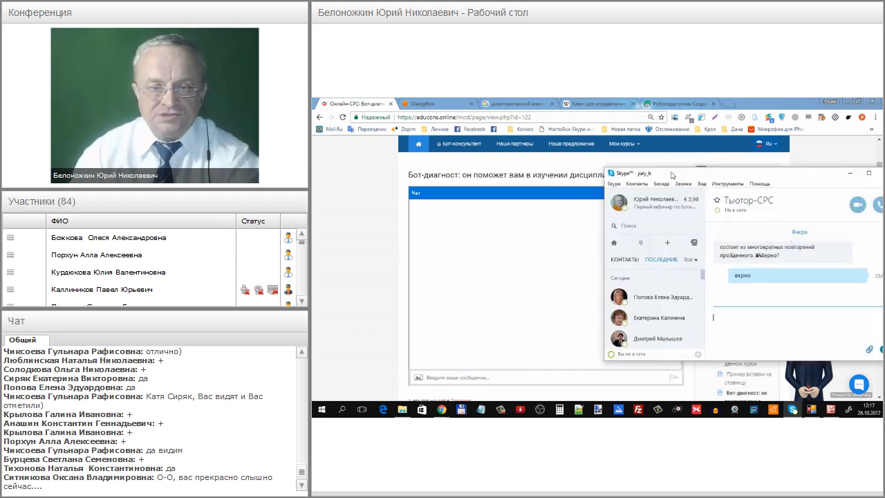
double_click(557, 174)
scroll(630, 257, up, 5)
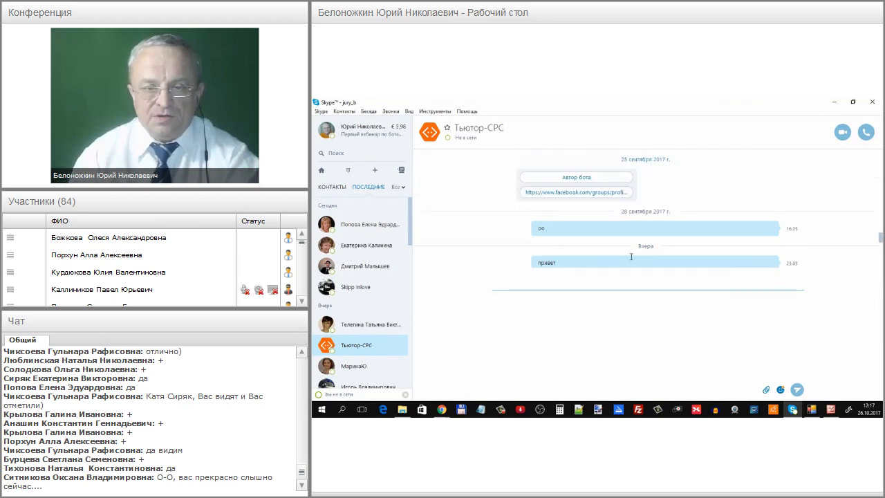
scroll(631, 255, down, 1)
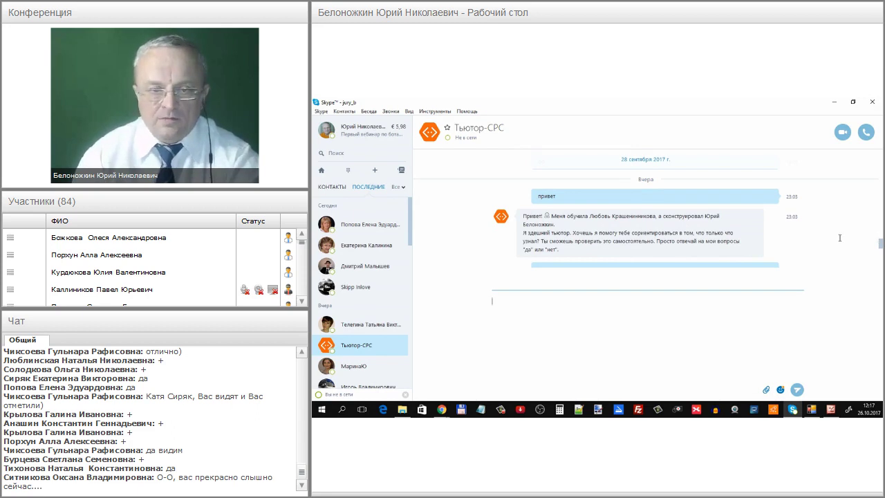
text(привет)
key(Return)
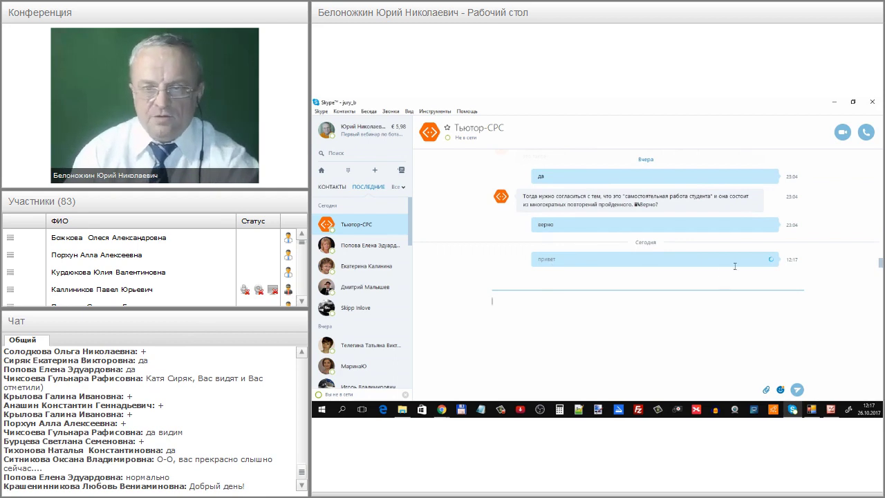
- Point out the sent message's delivery indicator and review the earlier conversation with the Тьютор-СРС bot back to its introduction
mouse_move(770, 251)
mouse_down()
mouse_move(792, 270)
mouse_move(792, 259)
mouse_up()
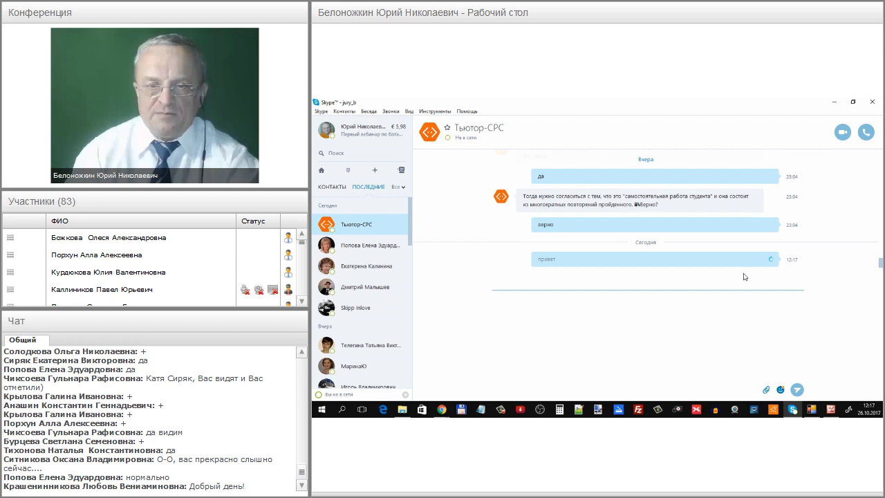
scroll(761, 208, up, 2)
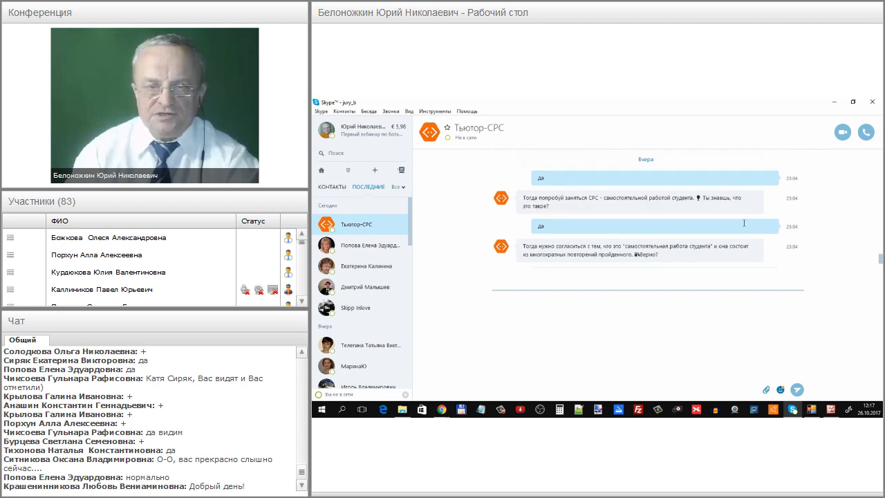
scroll(744, 223, up, 3)
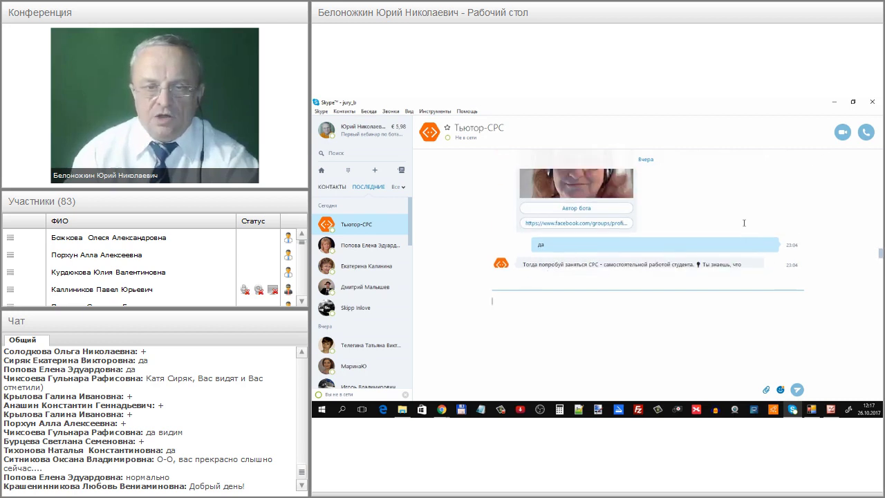
scroll(744, 222, up, 3)
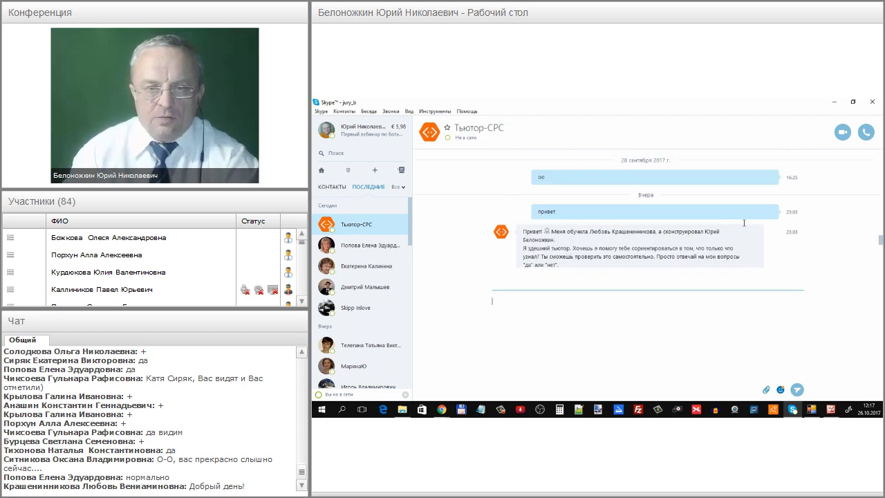
- Mark the "привет" message and the bot's introductory reply with red pen strokes in the Тьютор-СРС conversation
mouse_move(545, 196)
mouse_down()
mouse_move(534, 220)
mouse_move(559, 218)
mouse_up()
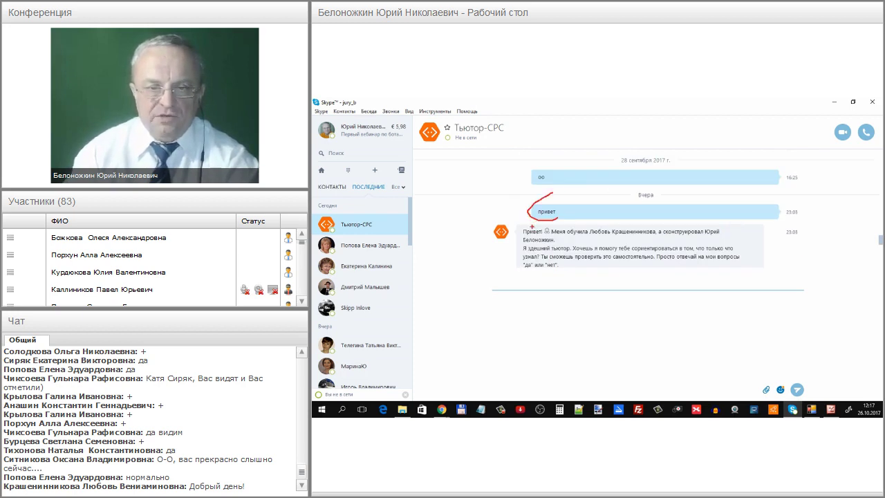
mouse_move(518, 229)
mouse_down()
mouse_move(520, 245)
mouse_move(620, 250)
mouse_move(707, 250)
mouse_move(727, 237)
mouse_move(536, 226)
mouse_up()
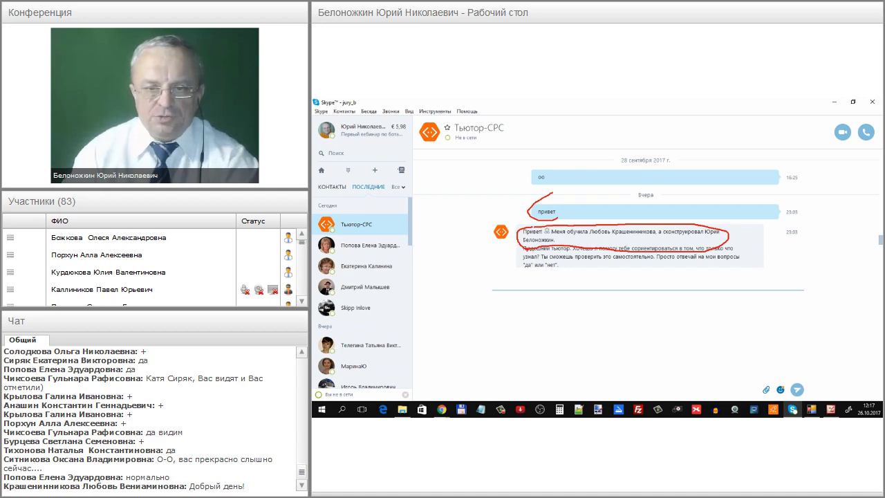
key(Escape)
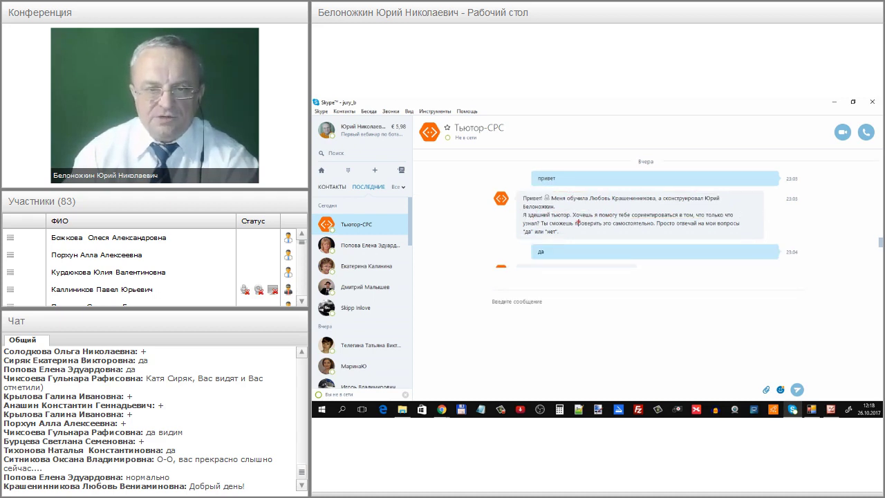
mouse_move(539, 226)
mouse_down()
mouse_move(510, 232)
mouse_move(568, 235)
mouse_up()
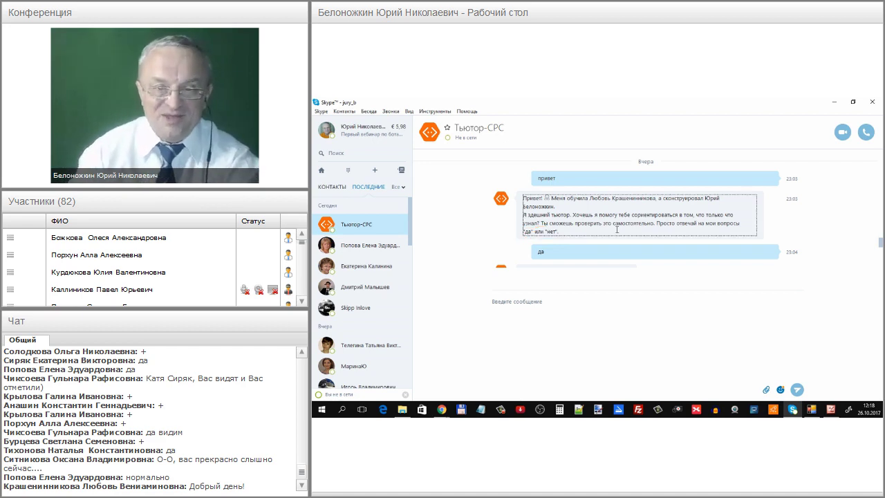
- Review the earlier Тьютор-СРС exchange and circle the instruction to answer "да" или "нет" with the red pen
scroll(615, 233, up, 5)
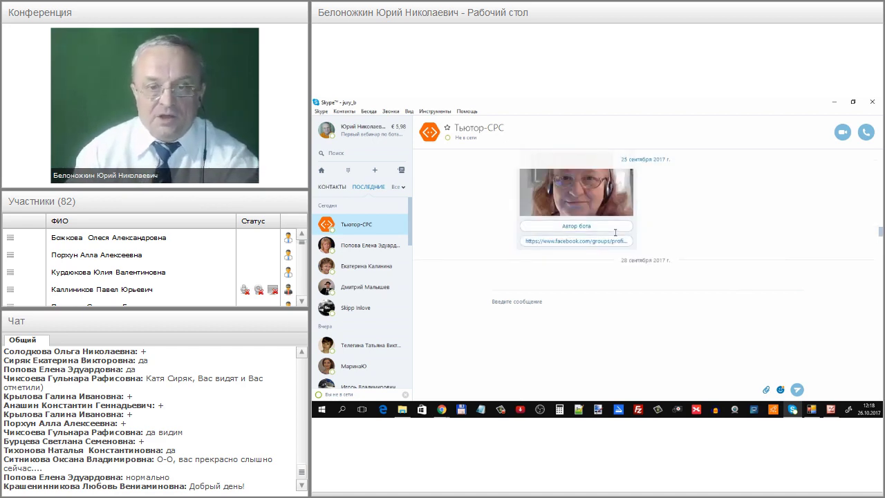
scroll(616, 233, down, 2)
scroll(630, 231, down, 1)
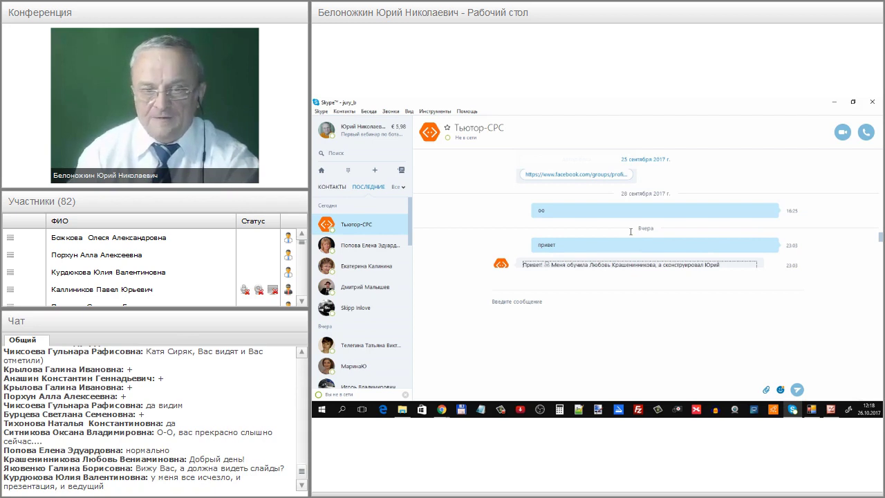
scroll(630, 232, down, 3)
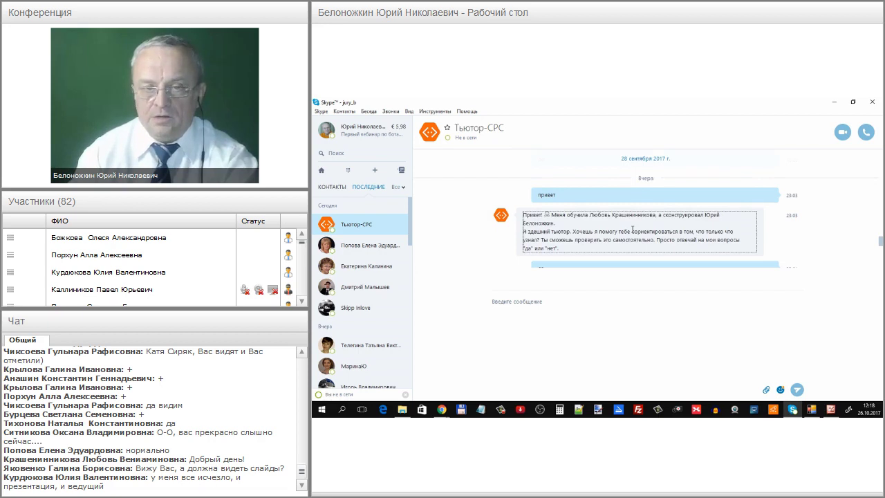
scroll(632, 230, down, 3)
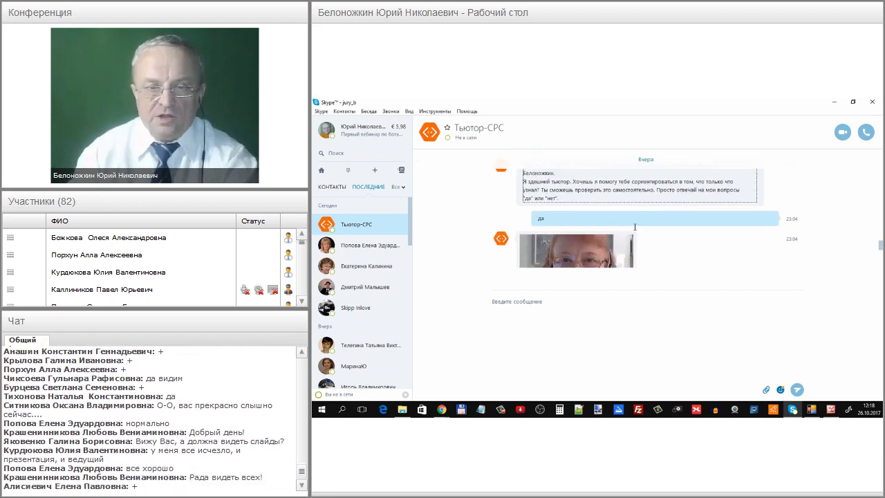
scroll(635, 226, down, 2)
scroll(634, 226, up, 3)
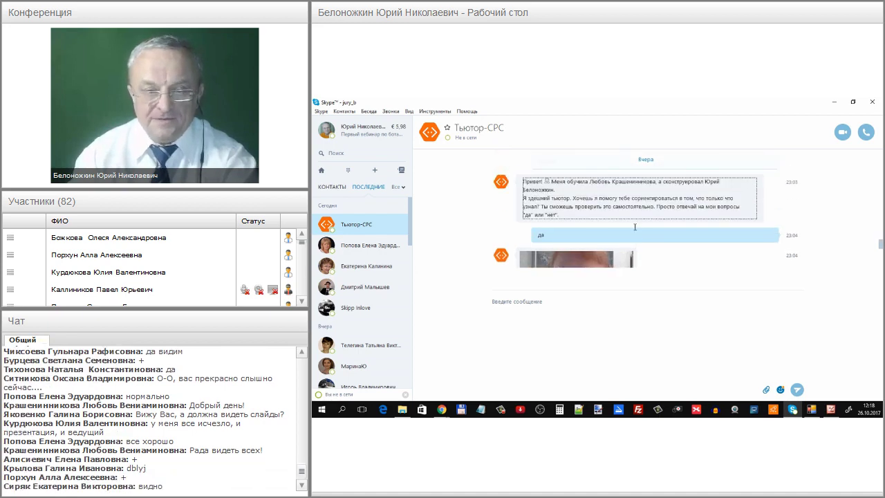
mouse_move(520, 209)
mouse_down()
mouse_move(510, 221)
mouse_move(553, 228)
mouse_move(563, 204)
mouse_up()
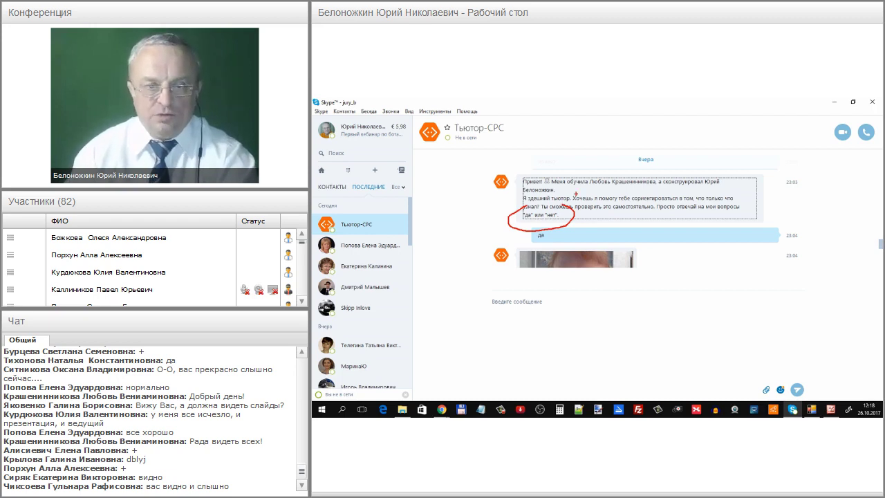
mouse_move(551, 226)
mouse_down()
mouse_move(528, 238)
mouse_move(554, 238)
mouse_up()
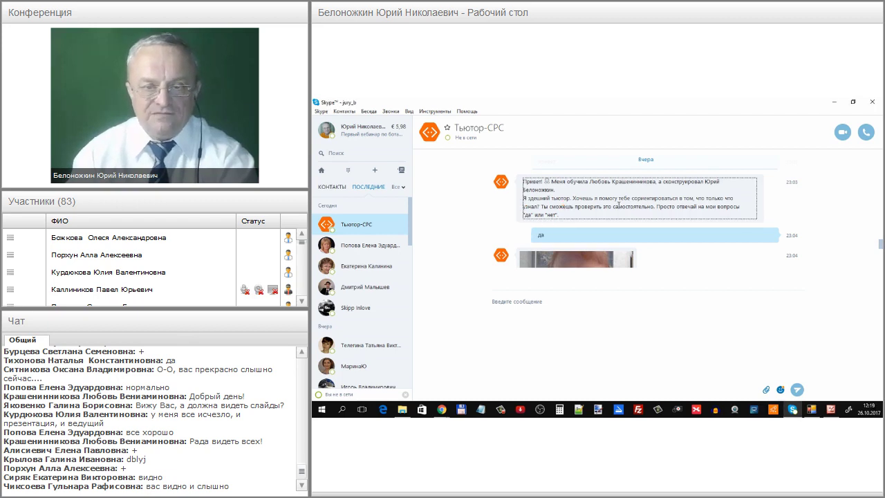
scroll(640, 234, down, 1)
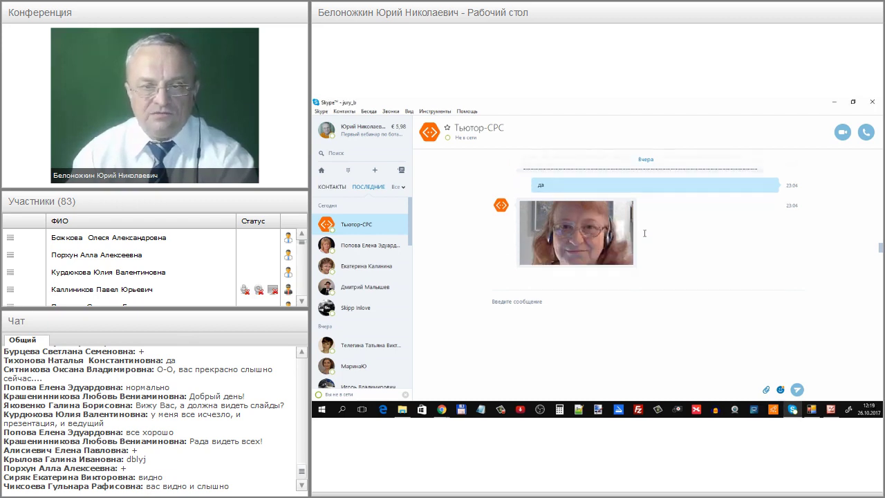
scroll(644, 234, down, 3)
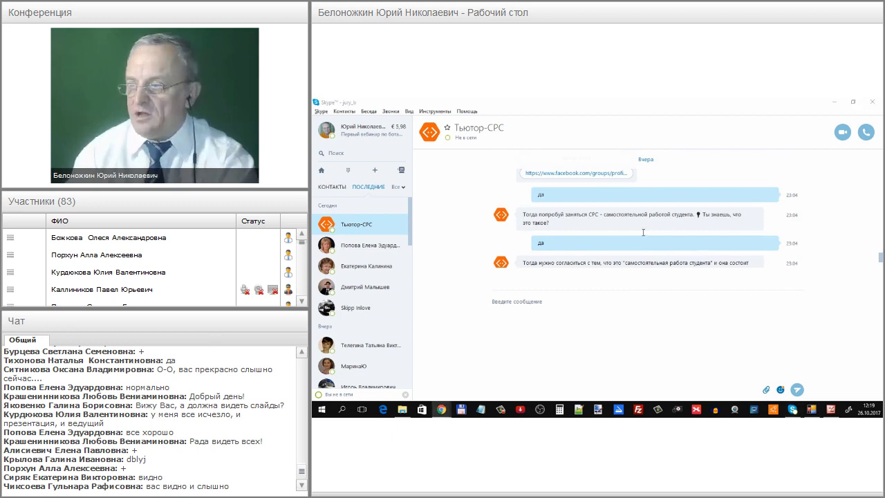
- Switch back to the Бот-диагност course page in the browser and send "привет" in the embedded chat
key(alt+Tab)
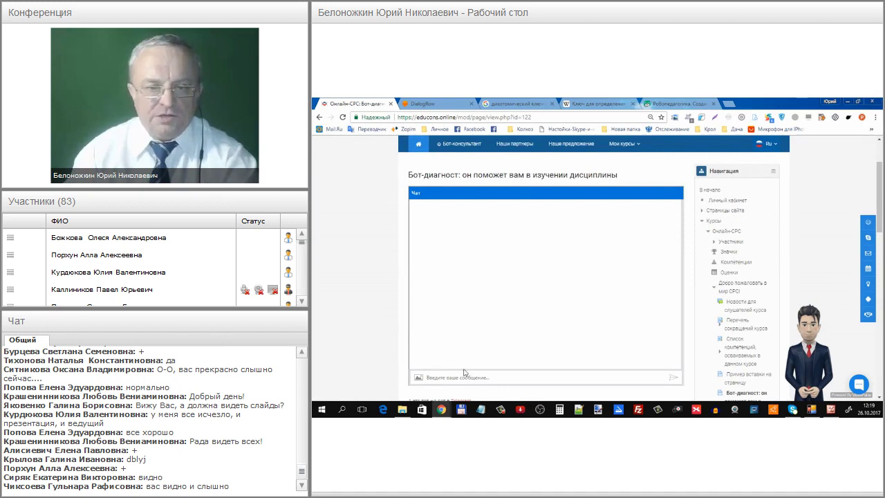
text(привет)
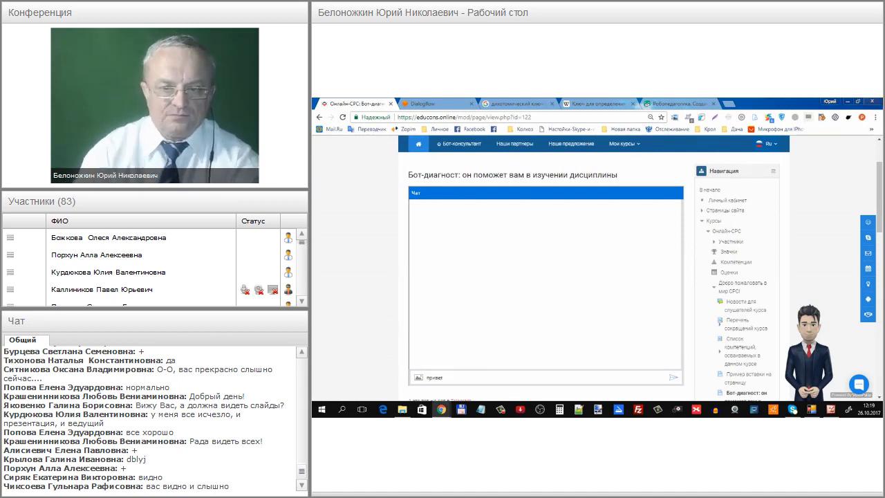
key(Return)
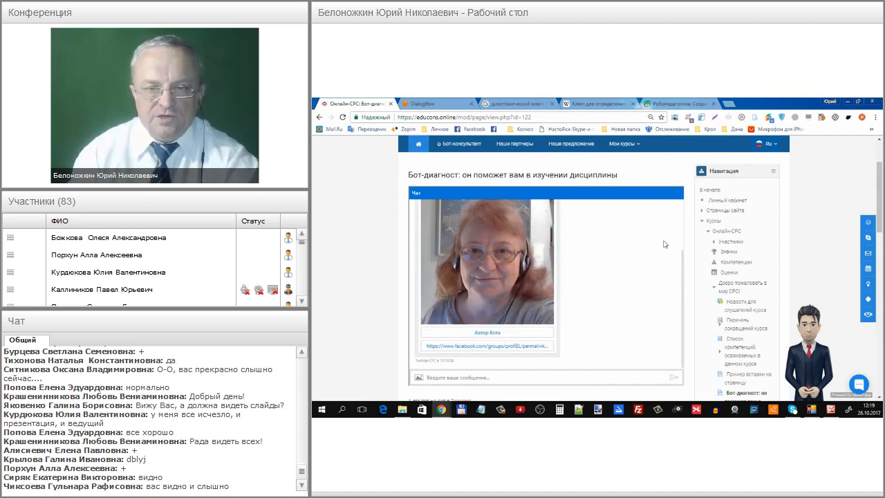
- Enlarge the course page and point out the bot's greeting in the chat with the pen
scroll(669, 258, up, 3)
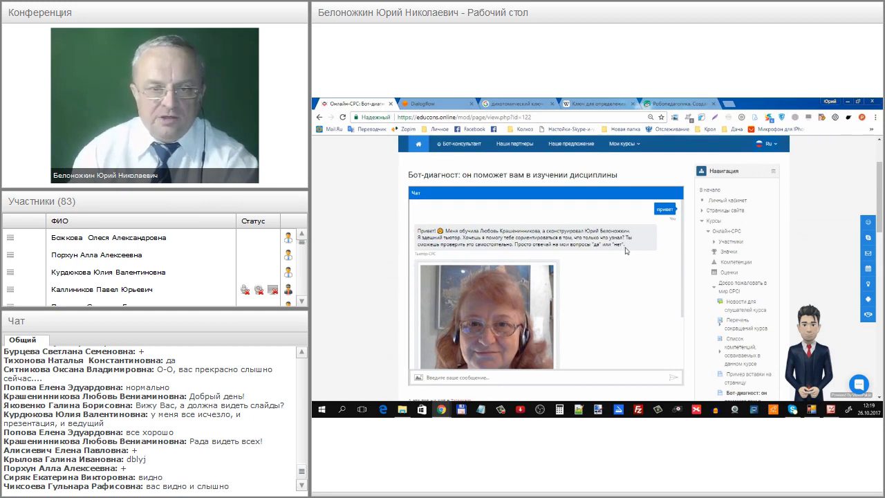
scroll(625, 250, up, 3)
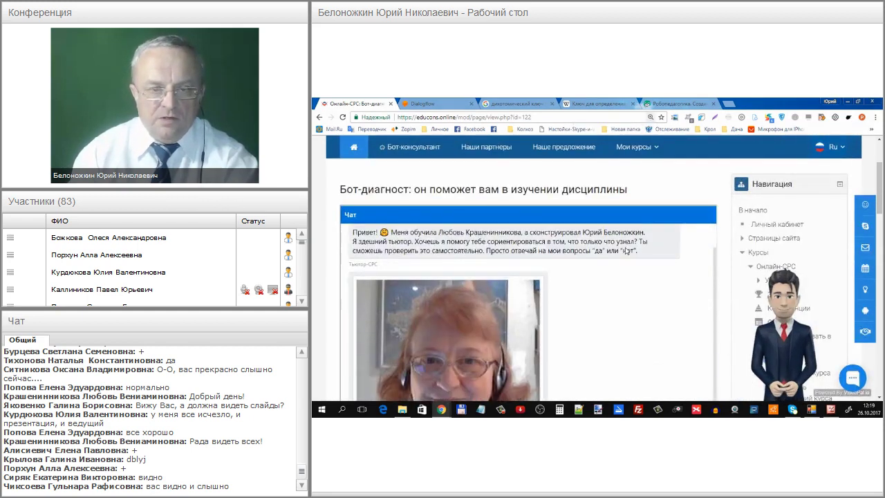
scroll(626, 250, up, 2)
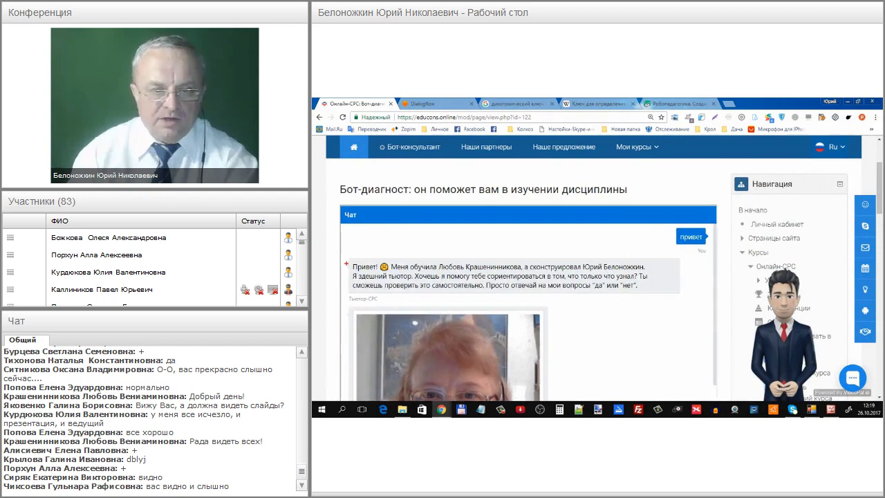
mouse_move(356, 251)
mouse_down()
mouse_move(345, 269)
mouse_move(351, 286)
mouse_move(385, 286)
mouse_move(378, 305)
mouse_up()
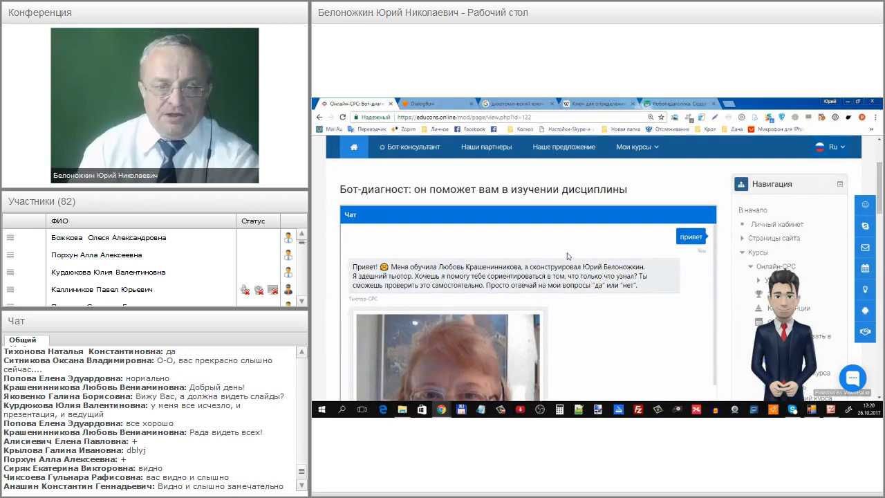
- Answer "да" to the bot's greeting question in the course page chat
scroll(567, 256, down, 3)
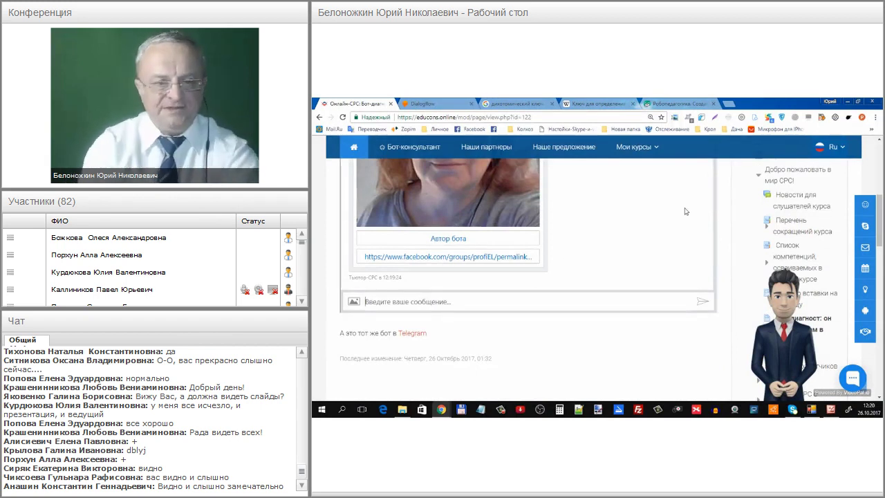
text(да)
key(Return)
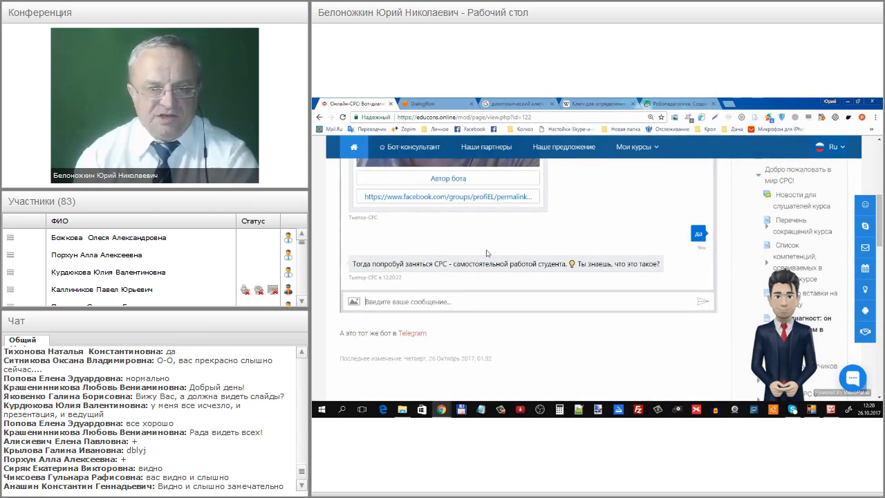
- Point out the bot's question about knowing what СРС is and answer it with "нет"
mouse_move(417, 245)
mouse_down()
mouse_move(358, 247)
mouse_move(359, 278)
mouse_move(655, 271)
mouse_move(635, 250)
mouse_move(430, 244)
mouse_up()
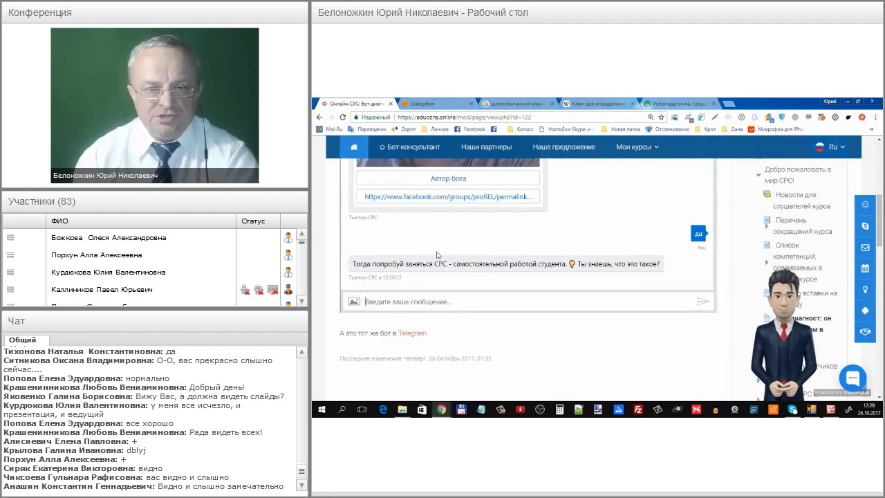
click(366, 301)
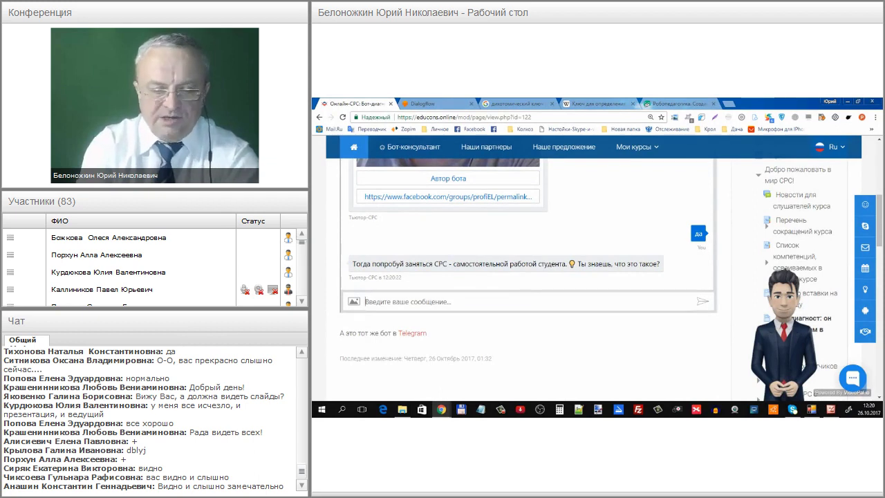
text(нет)
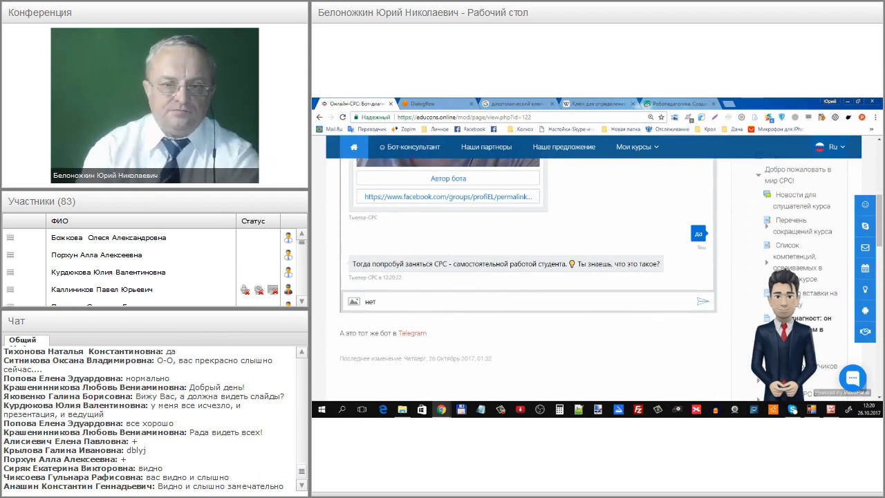
key(Return)
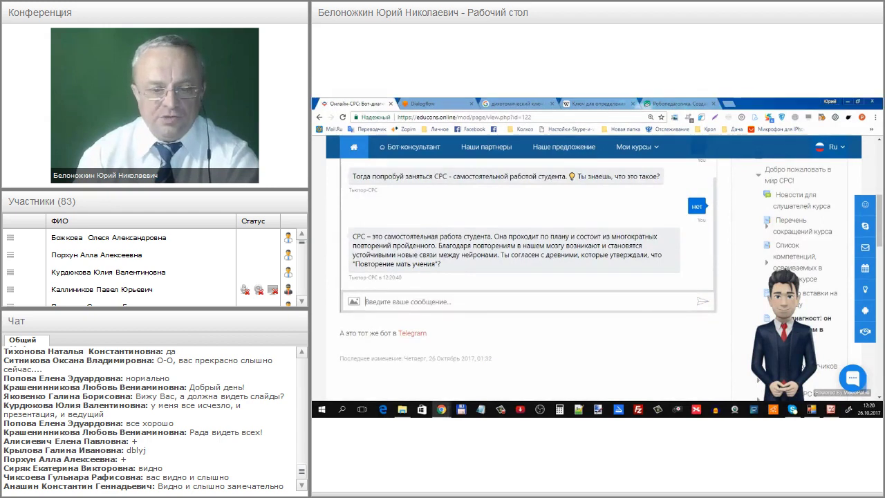
- Mark the bot's СРС explanation, underline its question about agreeing with the ancients and answer "да"
mouse_move(420, 218)
mouse_down()
mouse_move(347, 227)
mouse_move(345, 250)
mouse_up()
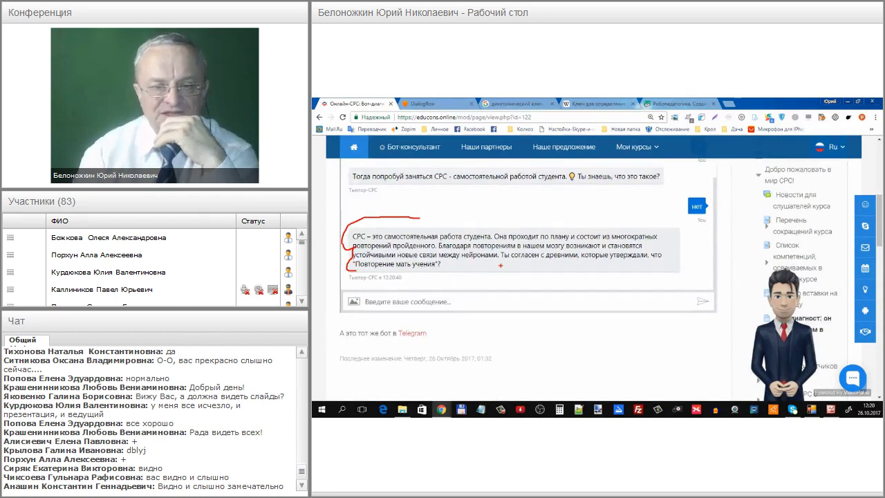
drag(503, 265, 560, 265)
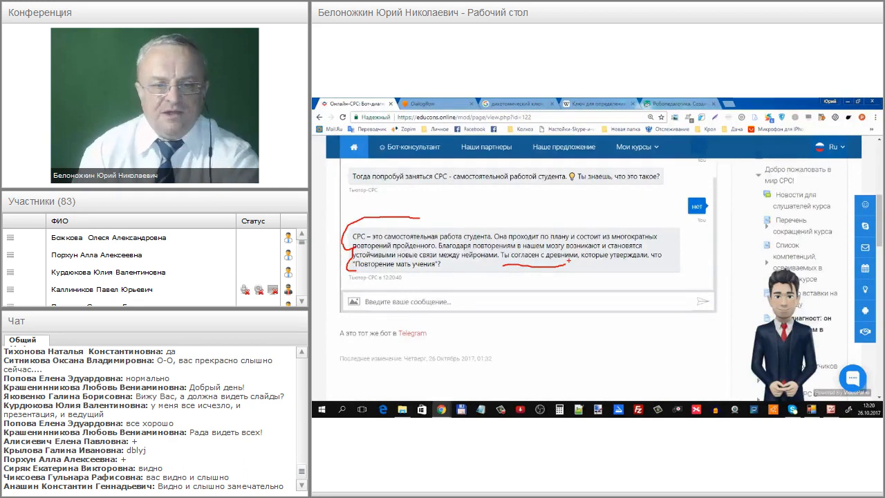
click(452, 300)
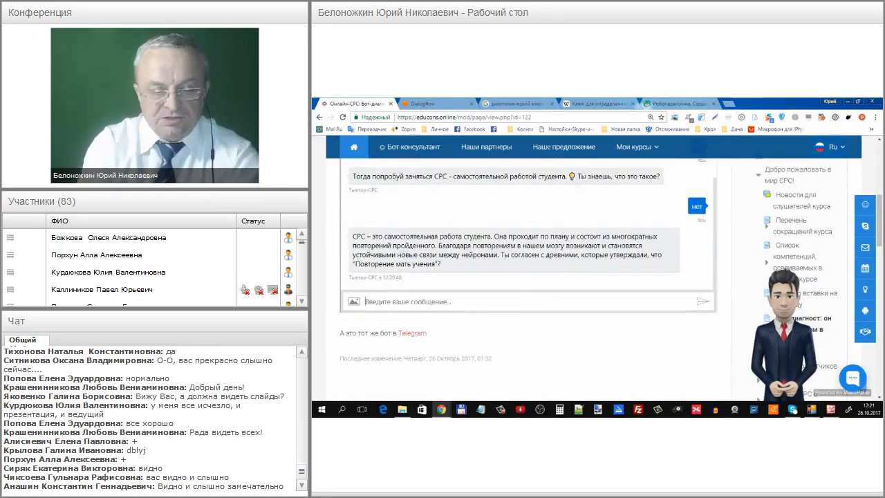
text(да)
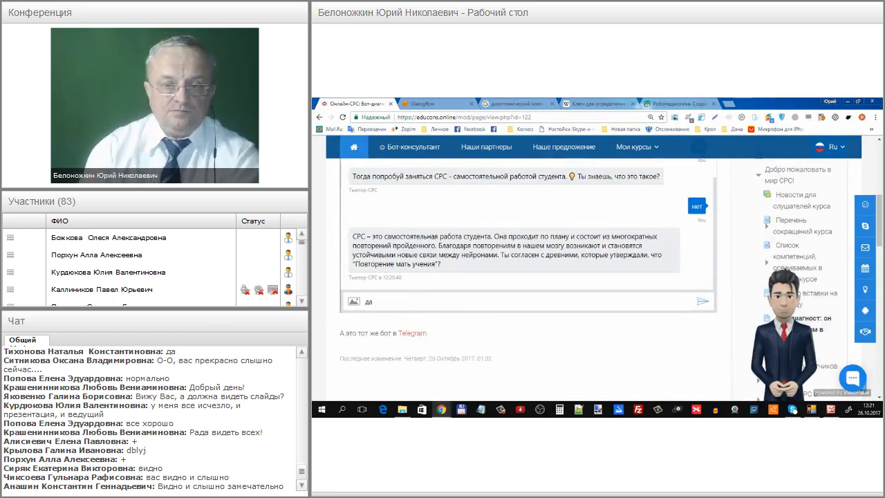
key(Return)
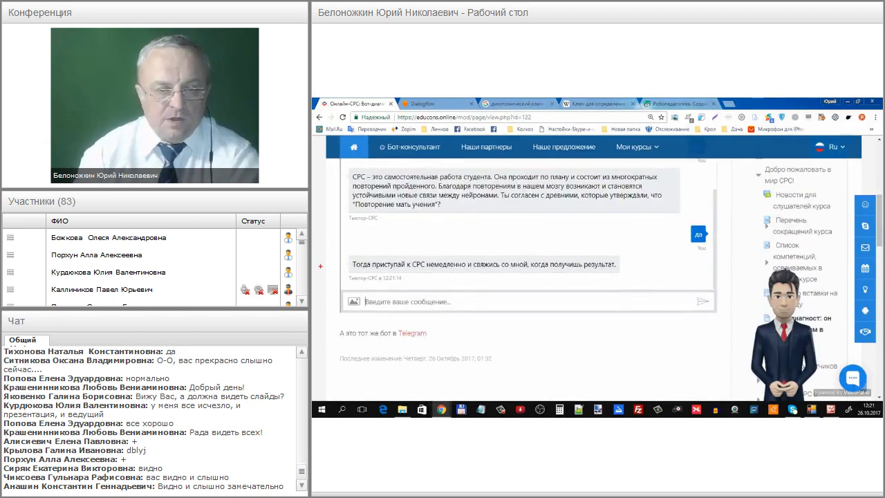
- Circle the bot's closing advice to start СРС, clear the marks and mark the earlier "да" and "нет" answers
mouse_move(355, 255)
mouse_down()
mouse_move(344, 262)
mouse_move(353, 277)
mouse_move(445, 288)
mouse_move(605, 285)
mouse_move(630, 262)
mouse_move(561, 250)
mouse_move(388, 250)
mouse_up()
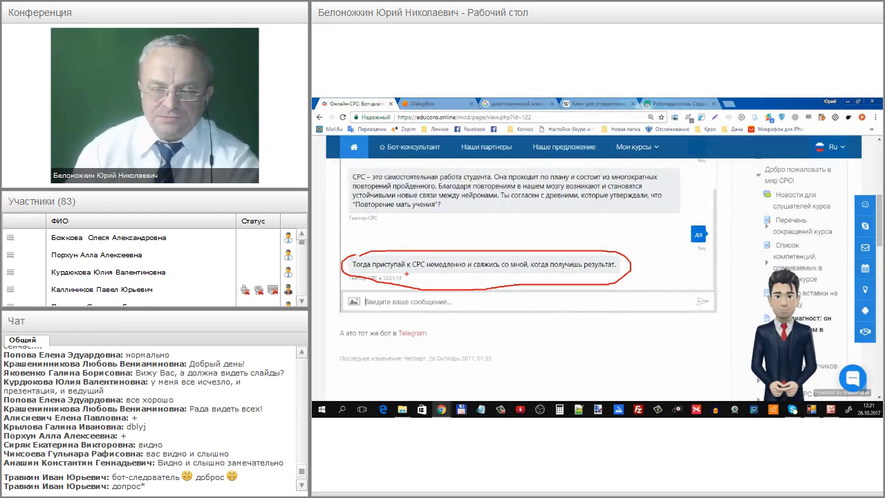
key(Escape)
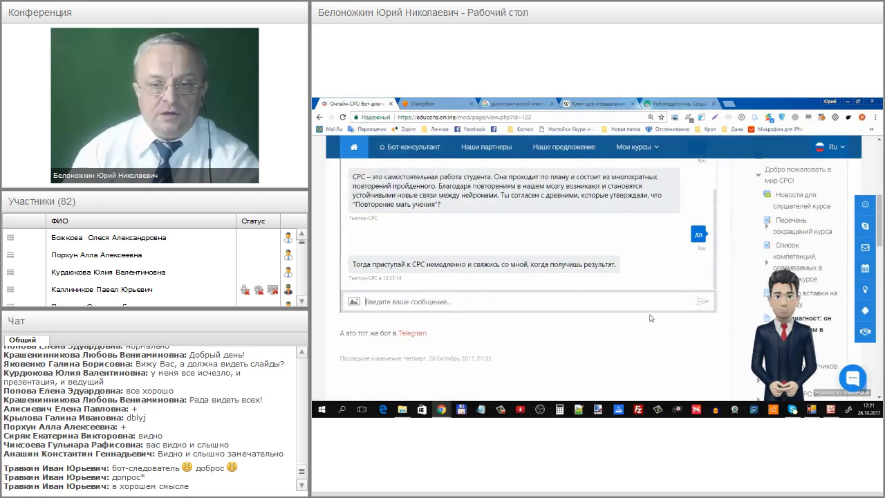
scroll(650, 318, up, 5)
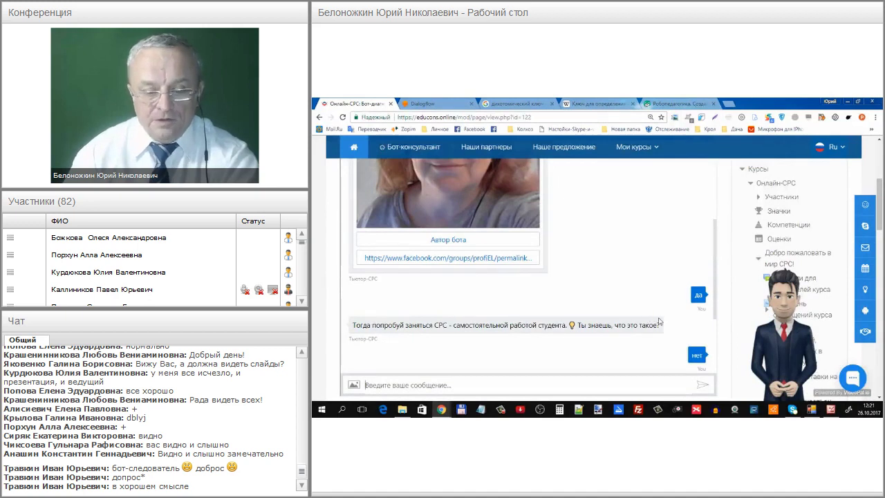
scroll(657, 318, down, 2)
mouse_move(696, 197)
mouse_down()
mouse_move(683, 206)
mouse_move(703, 226)
mouse_up()
drag(691, 257, 702, 285)
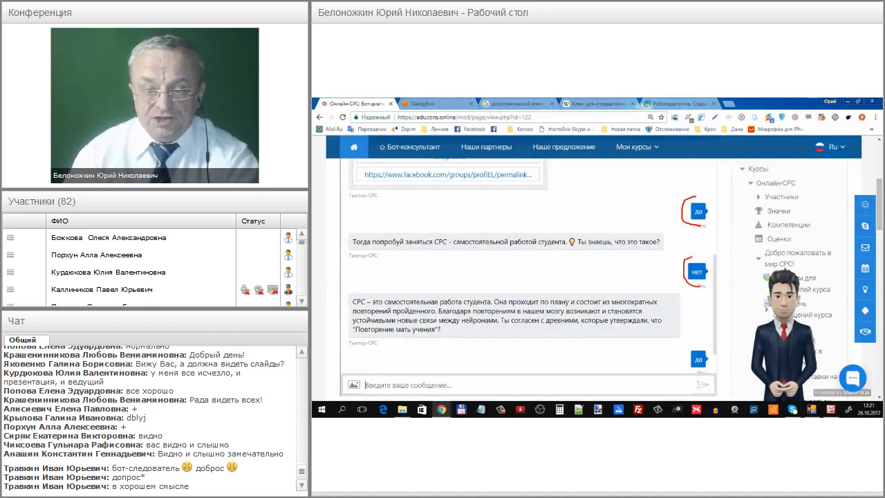
- Mark the last "да" answer, clear the marks, and briefly play and pause the video avatar on the course page
mouse_move(686, 351)
mouse_down()
mouse_move(697, 348)
mouse_move(696, 372)
mouse_up()
key(Escape)
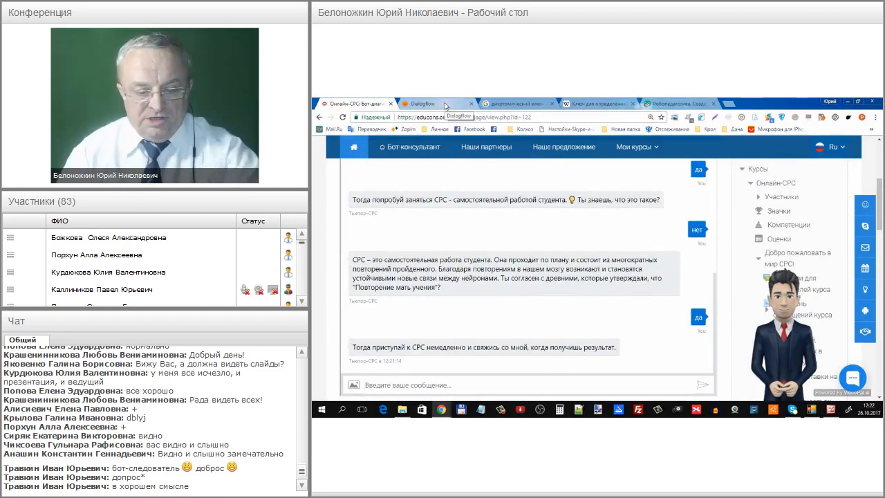
mouse_move(788, 244)
mouse_down()
mouse_move(745, 301)
mouse_move(743, 381)
mouse_move(842, 386)
mouse_move(806, 250)
mouse_up()
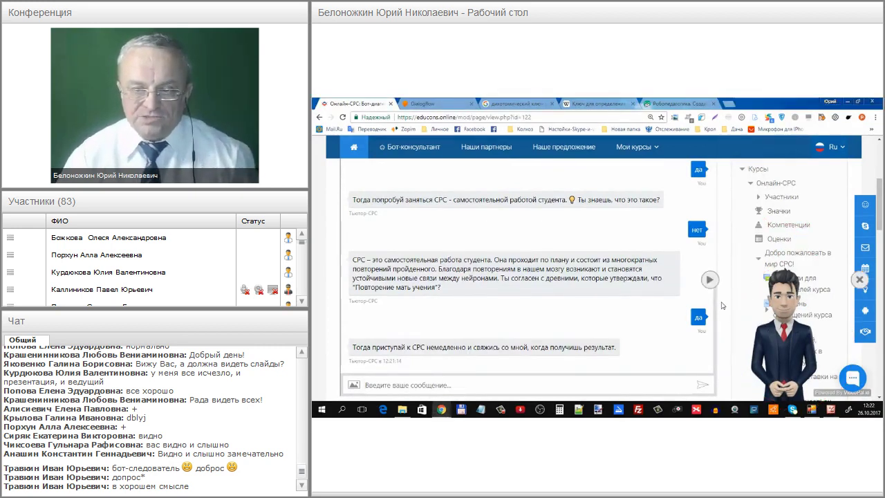
click(710, 286)
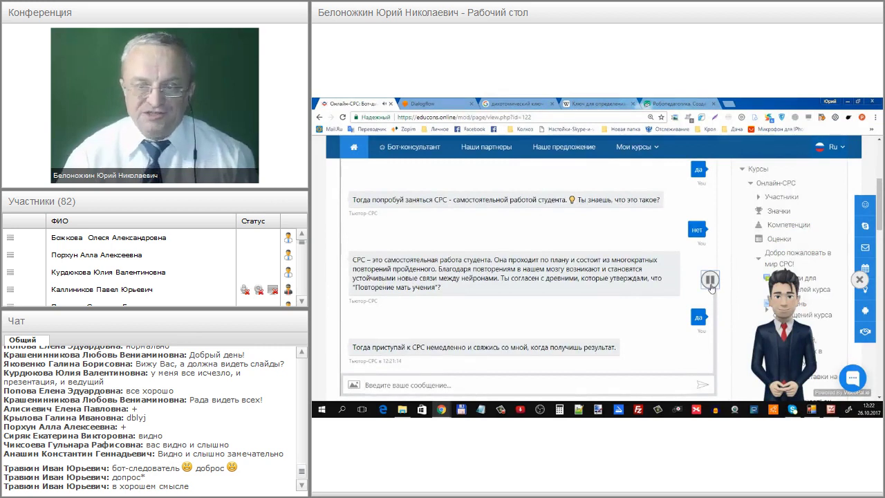
click(711, 286)
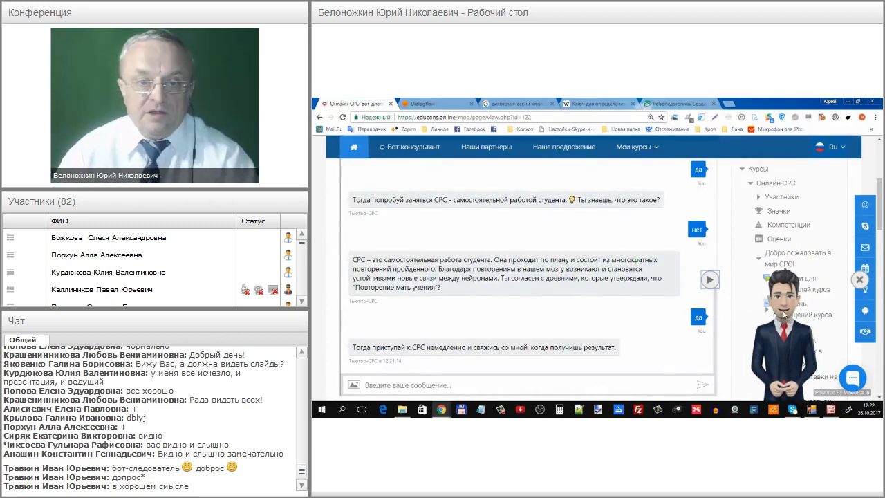
- Close the Google results and the Wikipedia article on identification keys, and show the "6 простых шагов к вашему помощнику боту" infographic
key(ctrl+Tab)
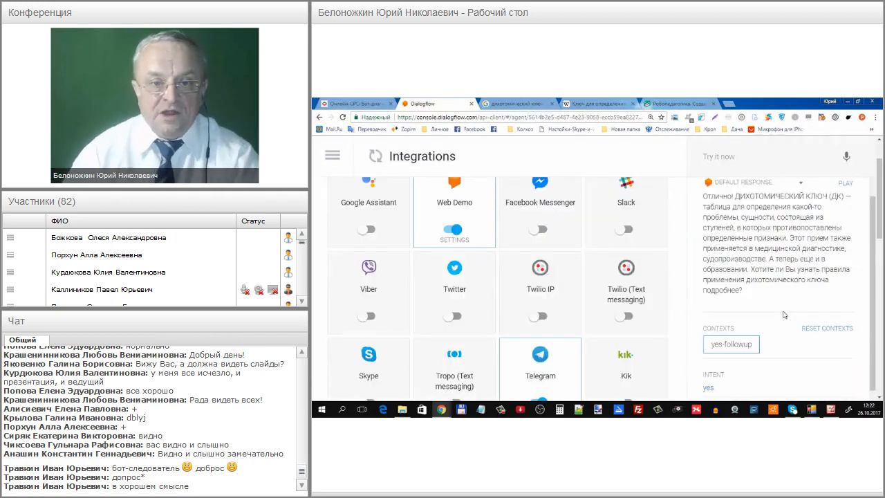
key(ctrl+Tab)
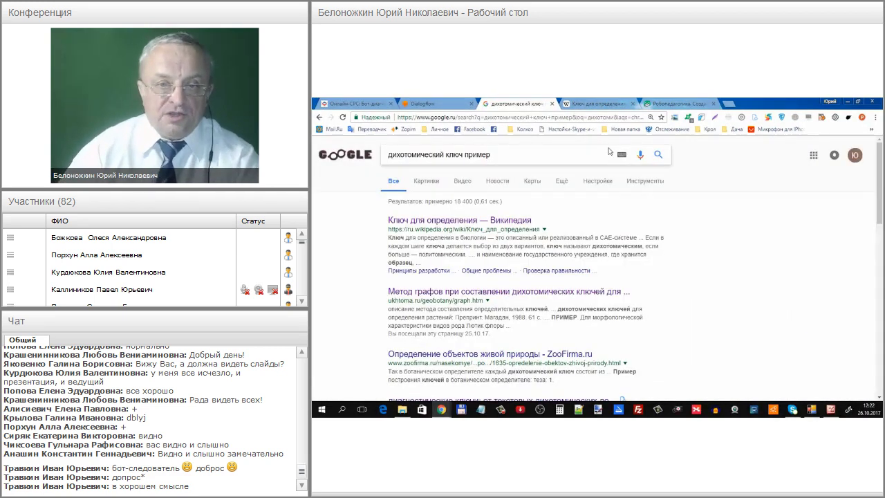
click(552, 104)
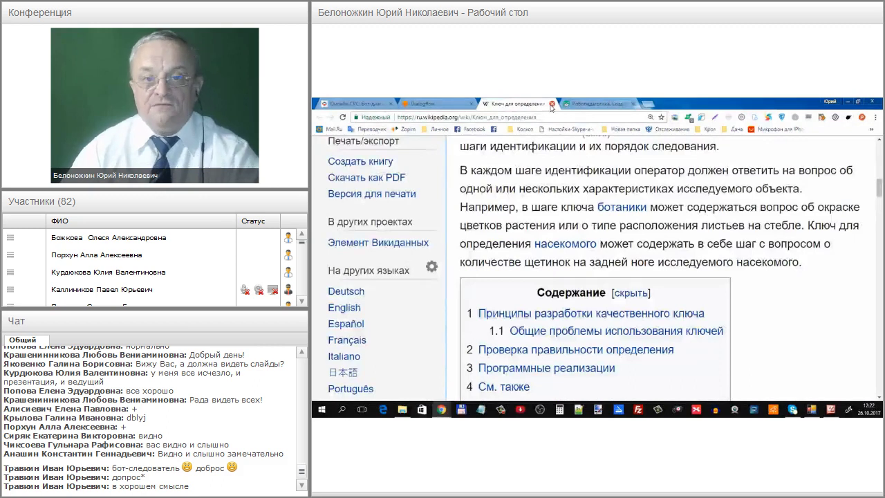
click(551, 104)
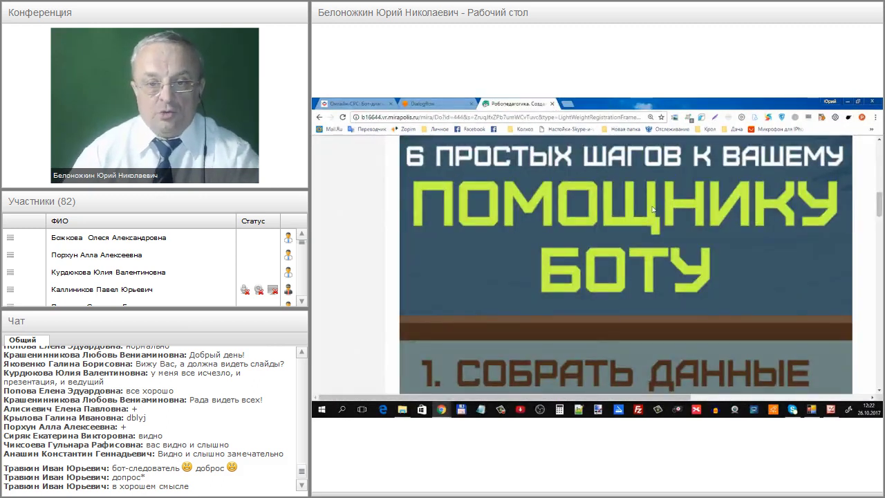
scroll(657, 222, down, 1)
scroll(659, 222, down, 3)
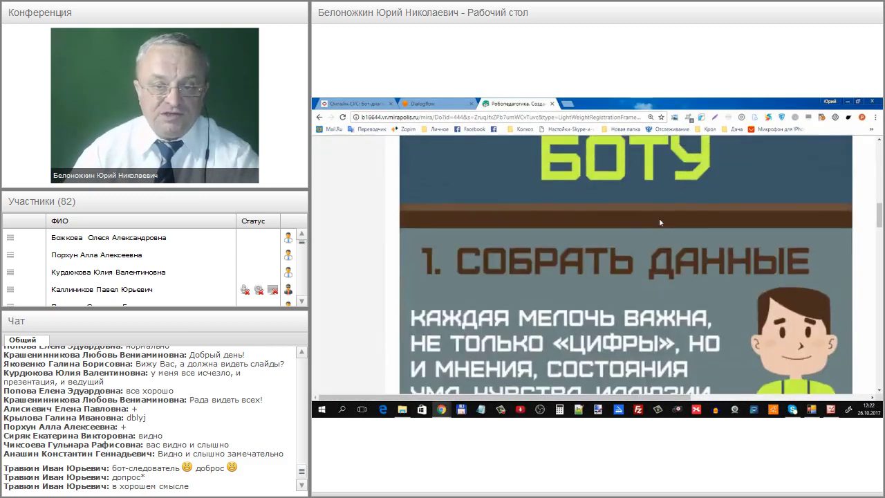
scroll(659, 222, up, 3)
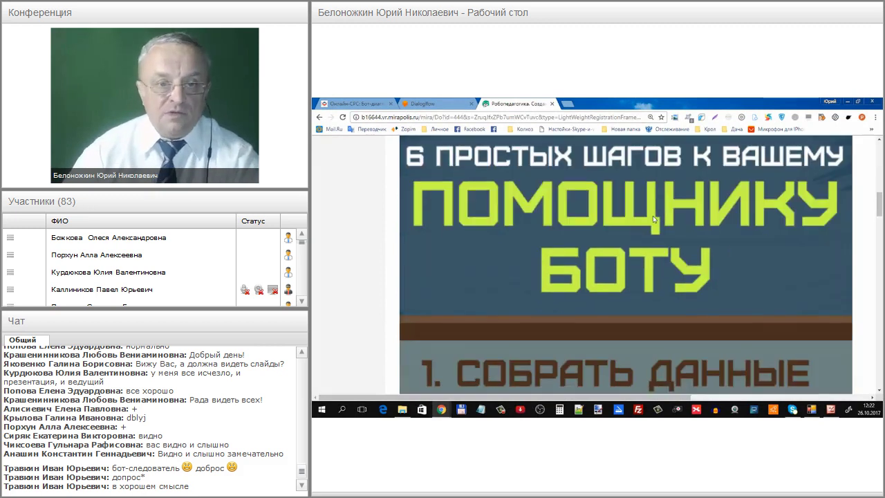
- Switch to the Dialogflow console, expand its agent list and circle the current agent Дихотомия, then clear the mark
click(428, 105)
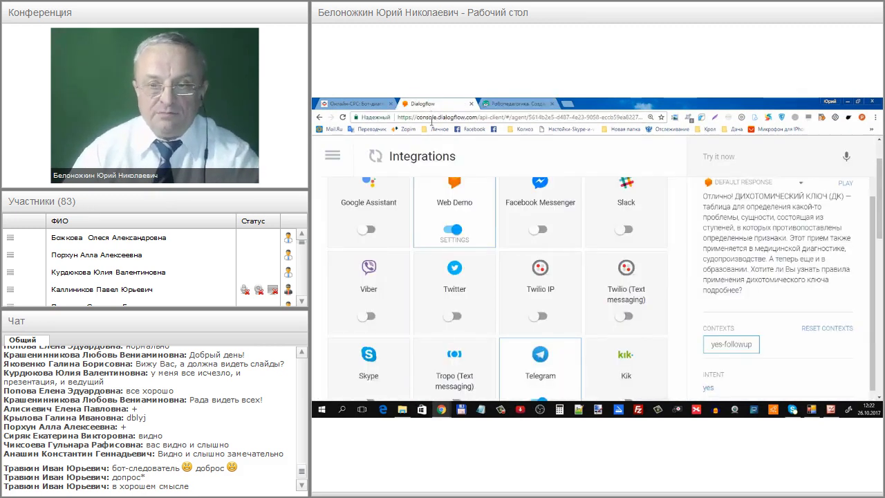
scroll(626, 290, up, 1)
key(ctrl+plus)
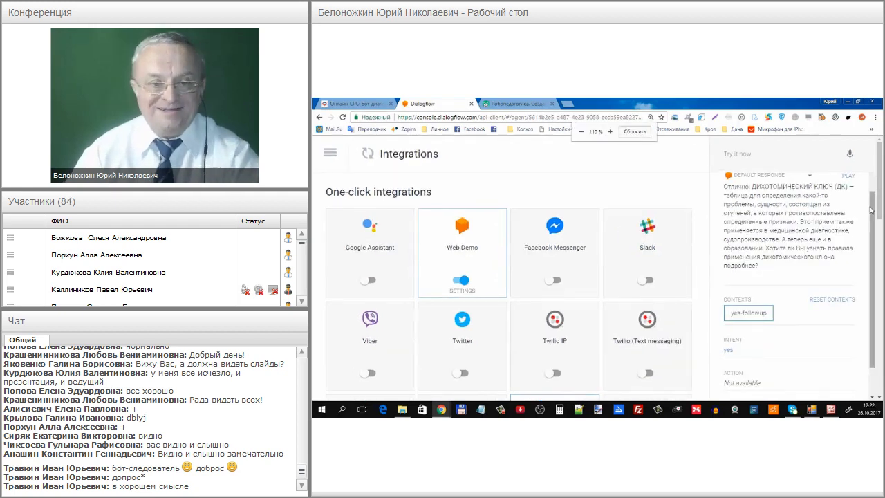
scroll(867, 215, up, 1)
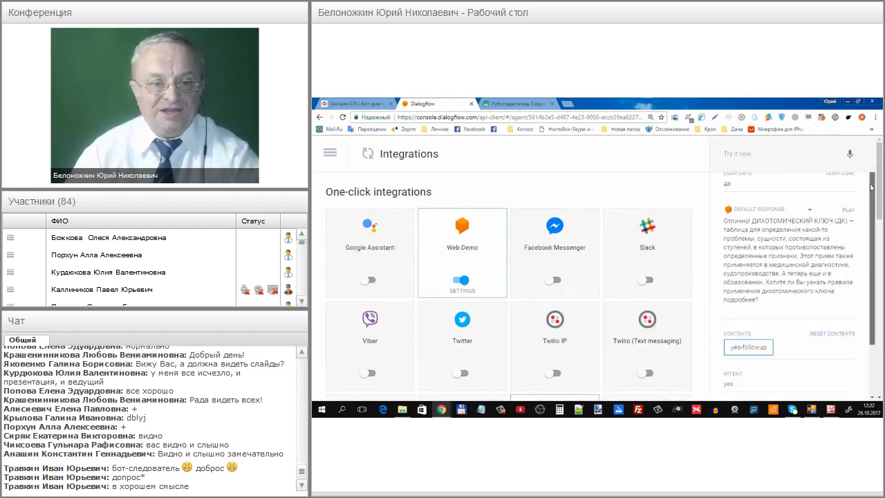
click(337, 152)
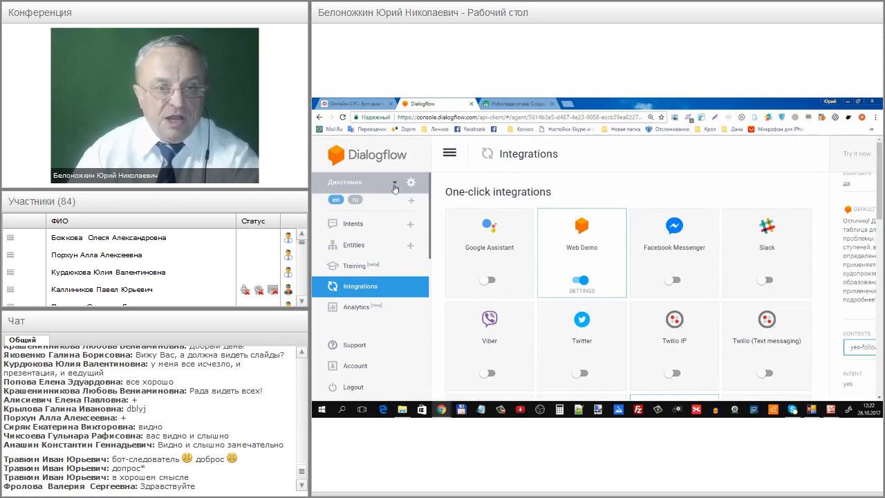
click(394, 185)
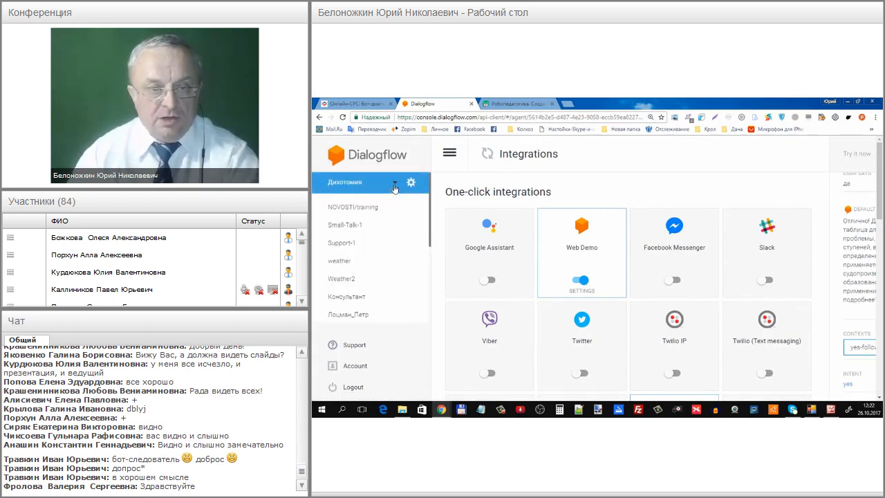
mouse_move(358, 169)
mouse_down()
mouse_move(317, 186)
mouse_move(354, 206)
mouse_move(443, 217)
mouse_move(381, 163)
mouse_move(360, 163)
mouse_up()
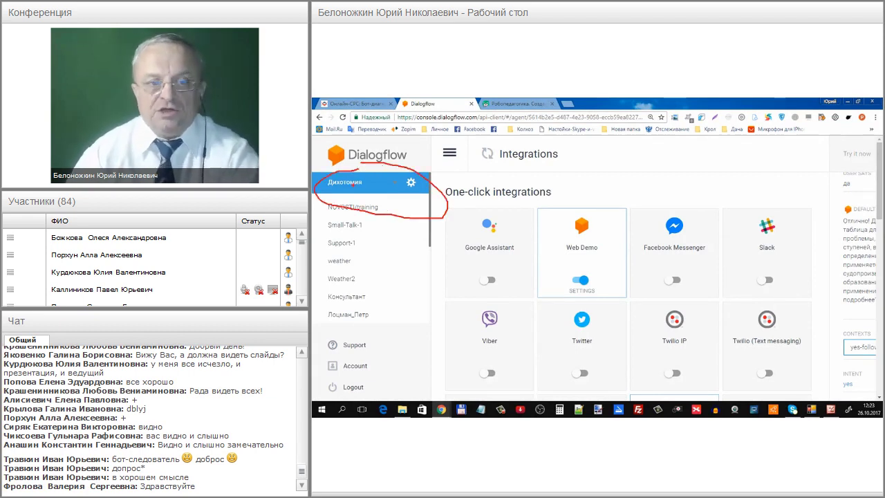
key(Escape)
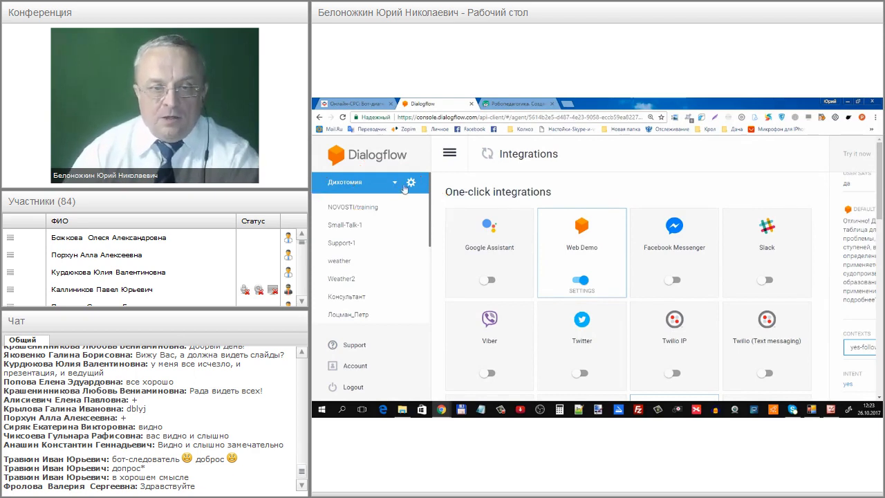
- Open the Дихотомия agent's settings, point out its photo, mark the English and Russian entries under languages and clear the marks
click(412, 183)
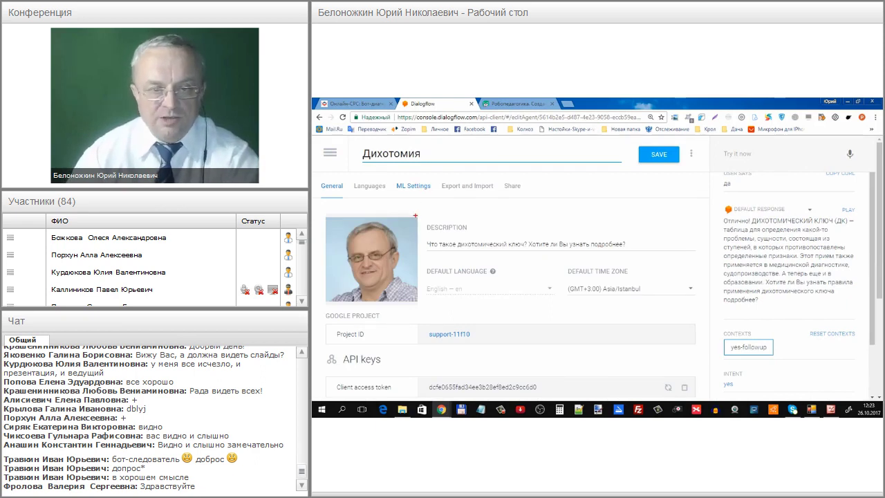
mouse_move(400, 208)
mouse_down()
mouse_move(321, 218)
mouse_move(352, 311)
mouse_move(413, 295)
mouse_move(399, 222)
mouse_up()
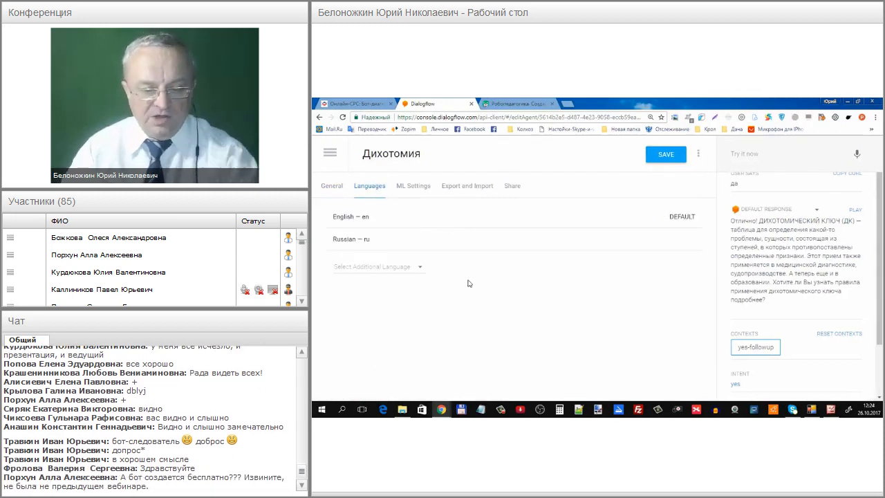
mouse_move(353, 206)
mouse_down()
mouse_move(343, 207)
mouse_move(328, 244)
mouse_move(366, 247)
mouse_up()
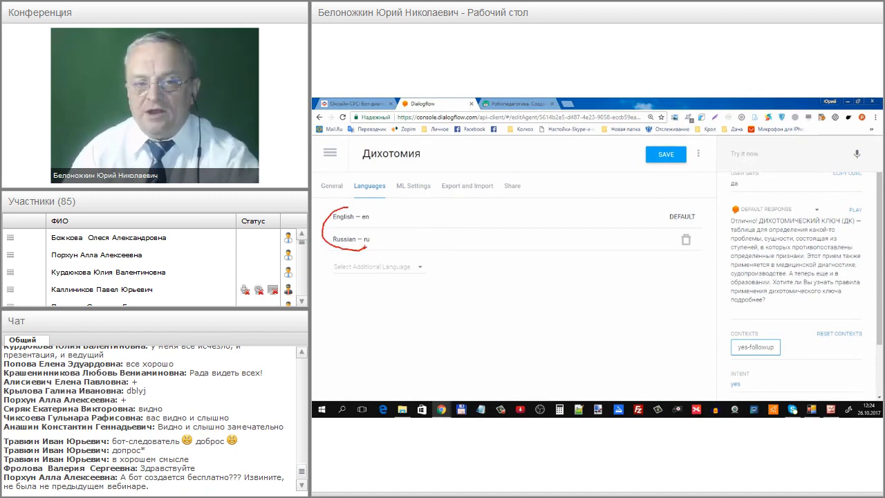
key(Escape)
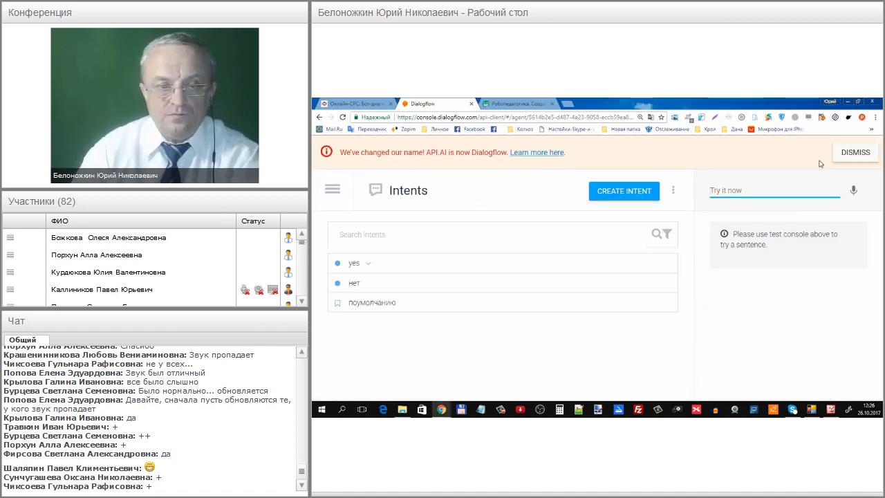
- Dismiss the renaming notice, circle the intents "да", "нет" and "поумолчанию", and mark the test console's input field
click(840, 152)
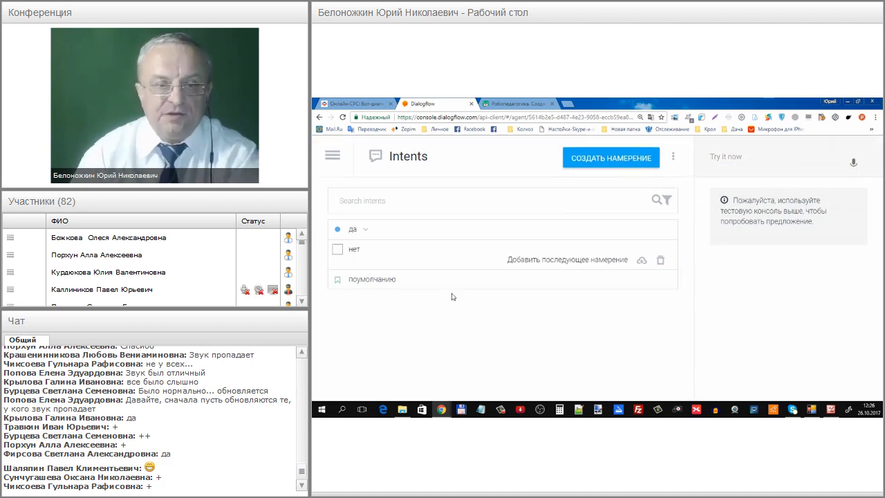
mouse_move(363, 213)
mouse_down()
mouse_move(352, 210)
mouse_move(325, 231)
mouse_move(343, 276)
mouse_move(404, 266)
mouse_move(382, 217)
mouse_move(369, 215)
mouse_up()
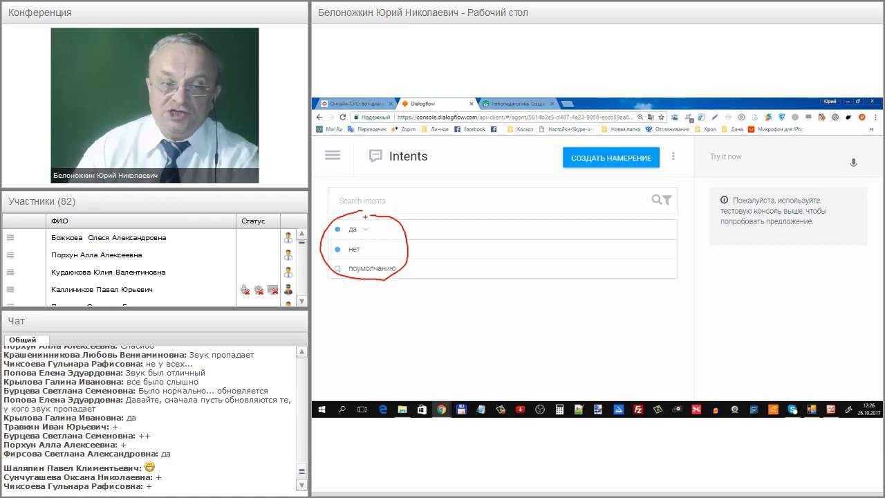
mouse_move(358, 218)
mouse_down()
mouse_move(327, 238)
mouse_move(365, 239)
mouse_up()
mouse_move(717, 151)
mouse_down()
mouse_move(730, 150)
mouse_move(729, 164)
mouse_up()
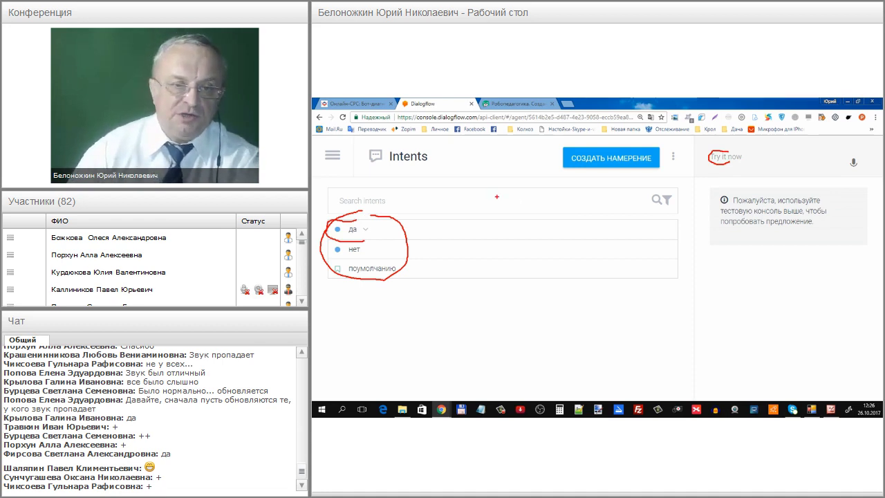
drag(359, 229, 371, 229)
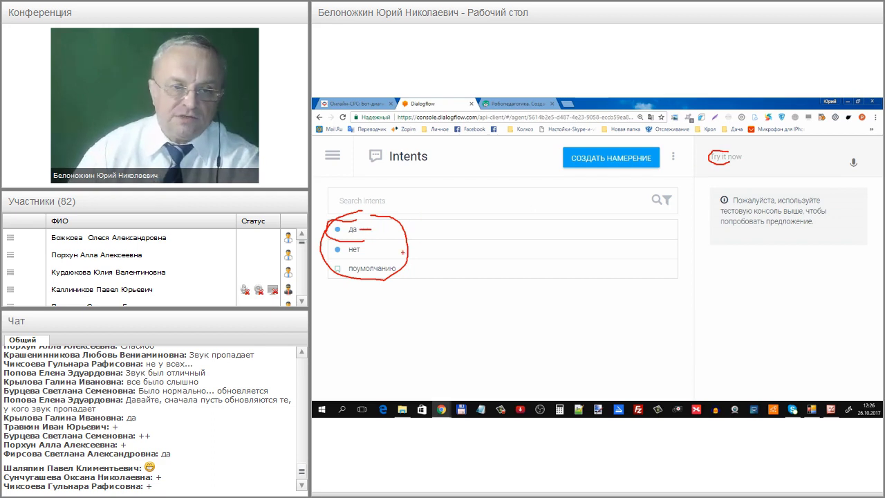
drag(370, 253, 378, 252)
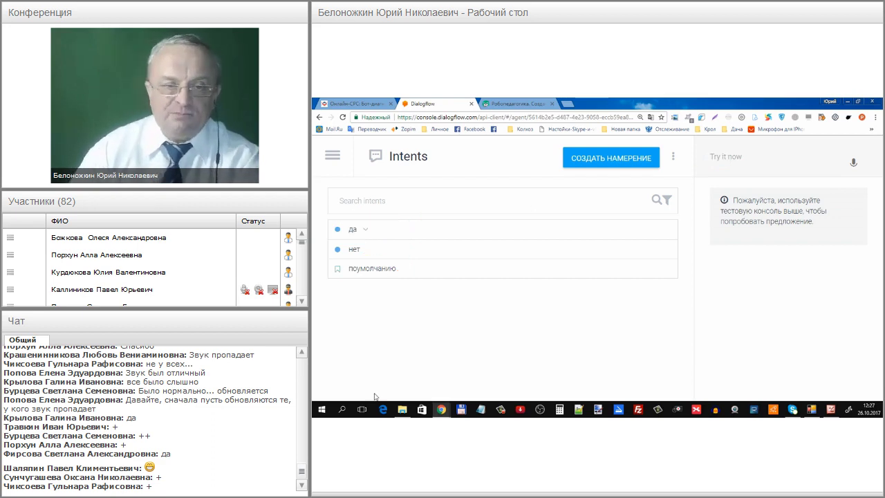
- Open the "да" intent and circle its list of user expressions, from "ок" to "что"
mouse_move(352, 231)
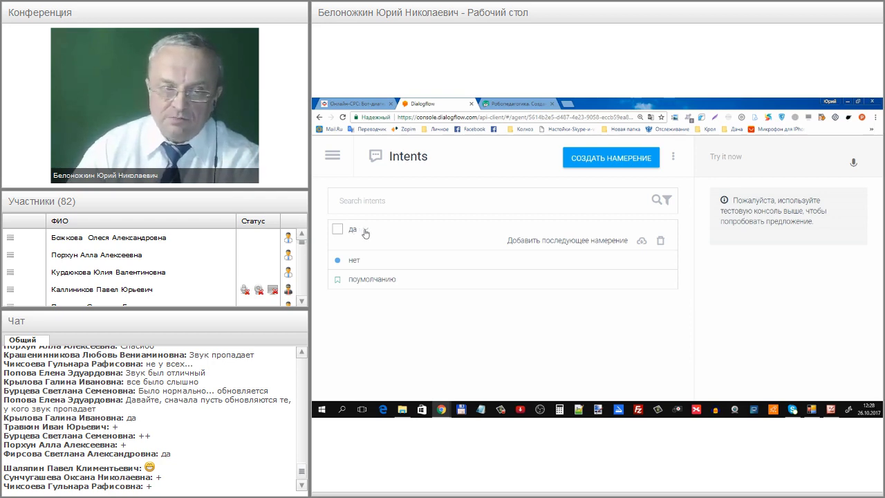
click(353, 236)
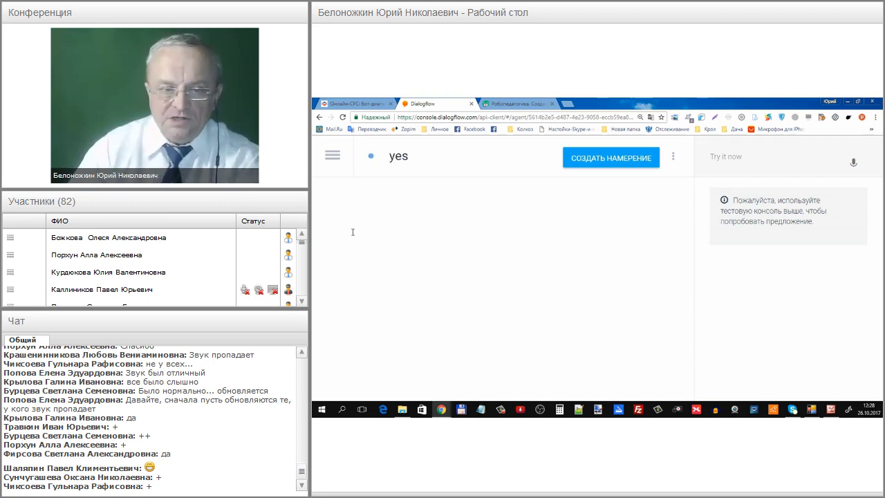
scroll(377, 267, down, 3)
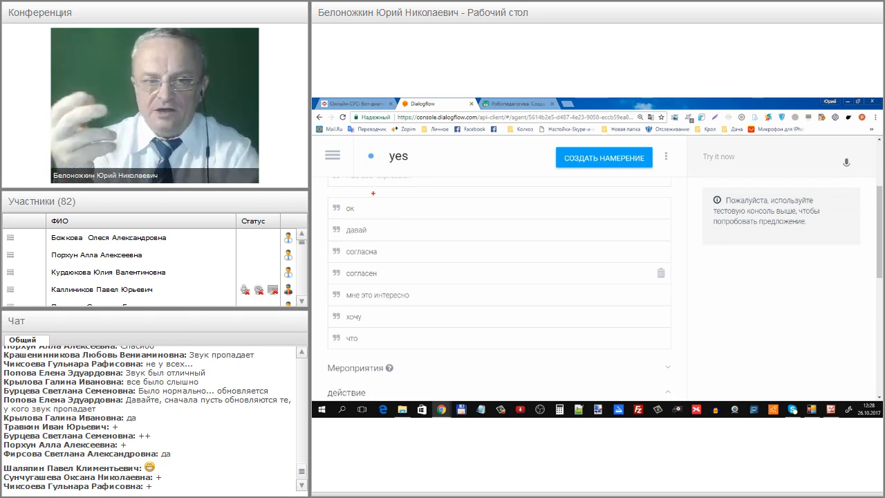
mouse_move(357, 194)
mouse_down()
mouse_move(327, 230)
mouse_move(314, 335)
mouse_move(350, 360)
mouse_move(404, 272)
mouse_move(376, 206)
mouse_move(360, 195)
mouse_up()
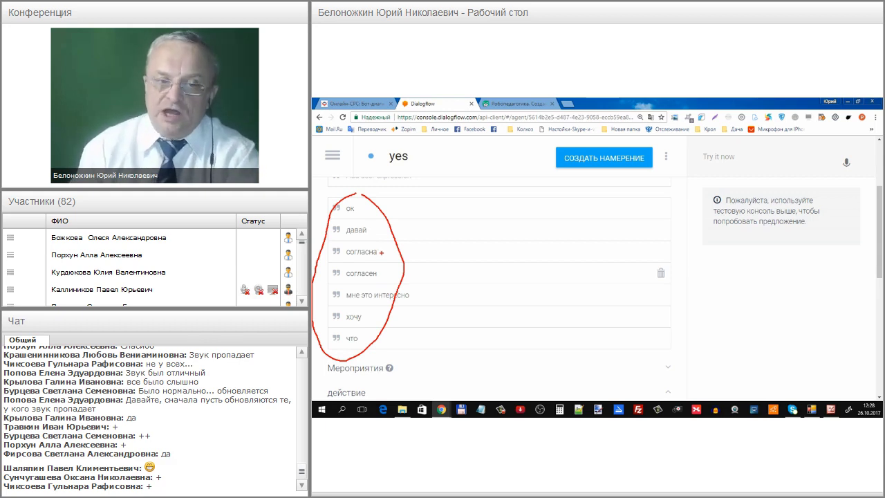
key(Escape)
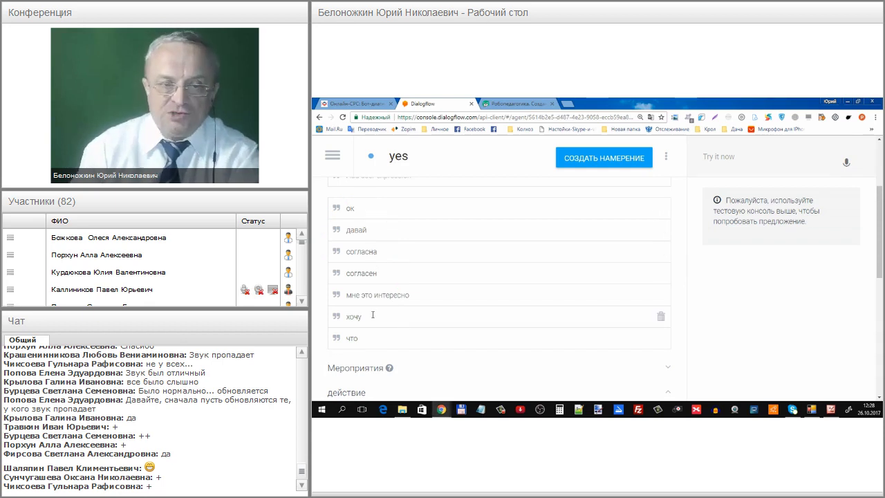
mouse_move(340, 194)
mouse_down()
mouse_move(321, 235)
mouse_move(321, 301)
mouse_move(359, 346)
mouse_move(425, 300)
mouse_move(322, 181)
mouse_up()
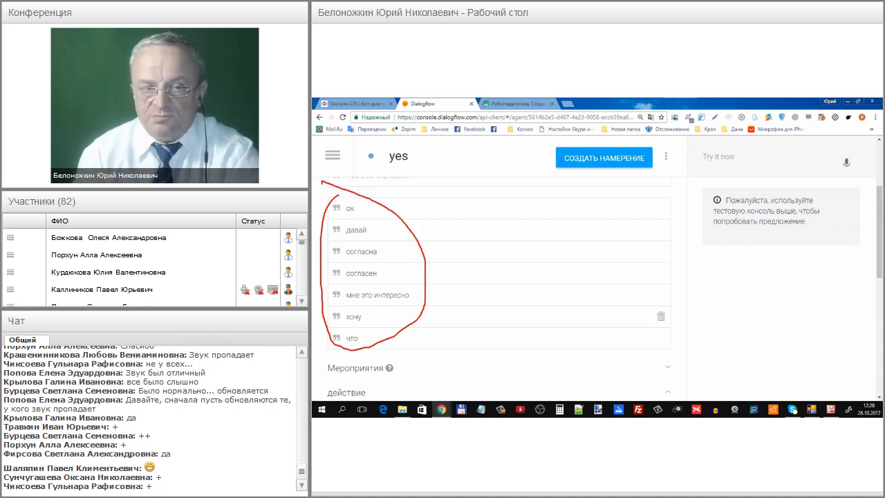
- Circle the first text response of the "да" intent, underline its key phrases about the dichotomous key and clear the marks
scroll(424, 339, down, 1)
scroll(423, 338, down, 7)
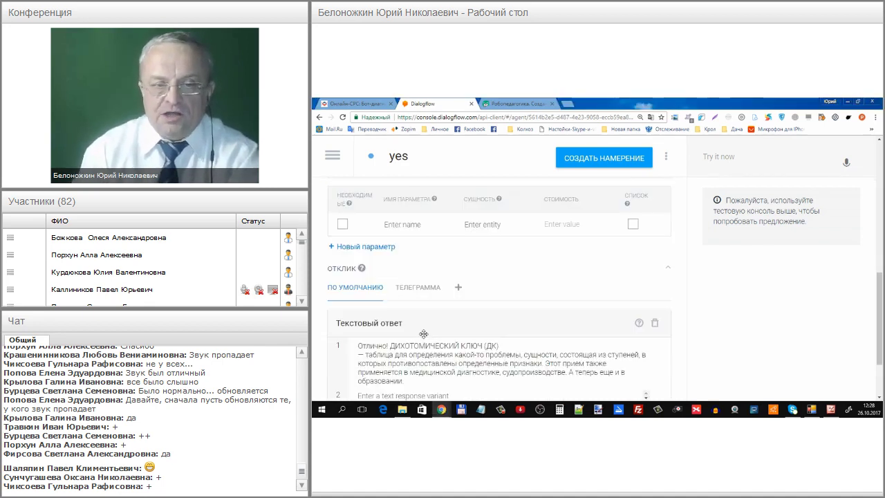
scroll(423, 335, up, 5)
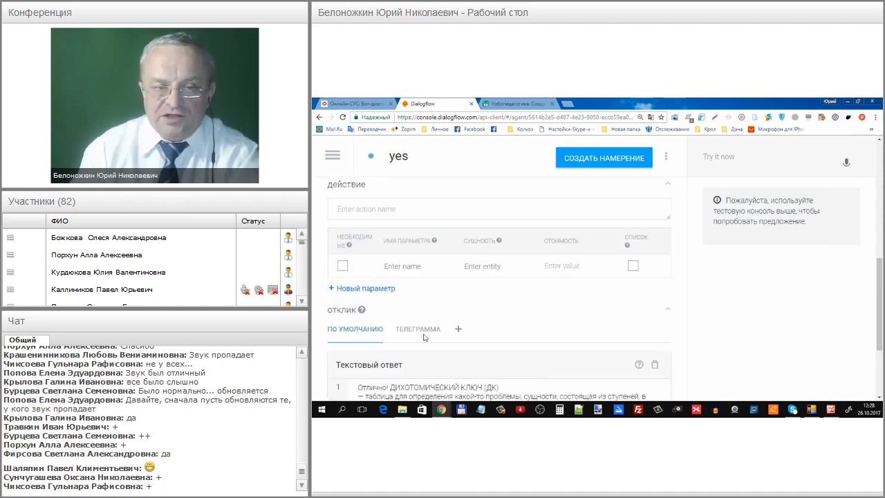
scroll(430, 264, down, 5)
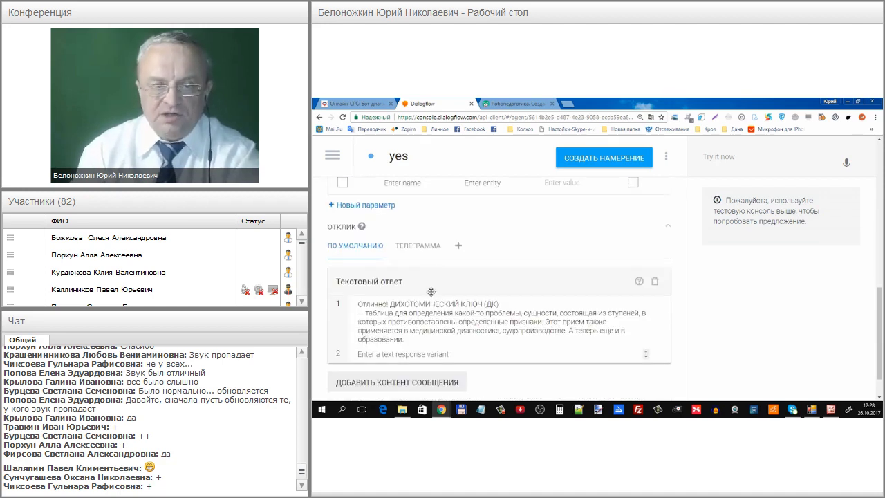
mouse_move(410, 286)
mouse_down()
mouse_move(370, 285)
mouse_move(336, 335)
mouse_move(654, 357)
mouse_move(614, 273)
mouse_move(396, 277)
mouse_up()
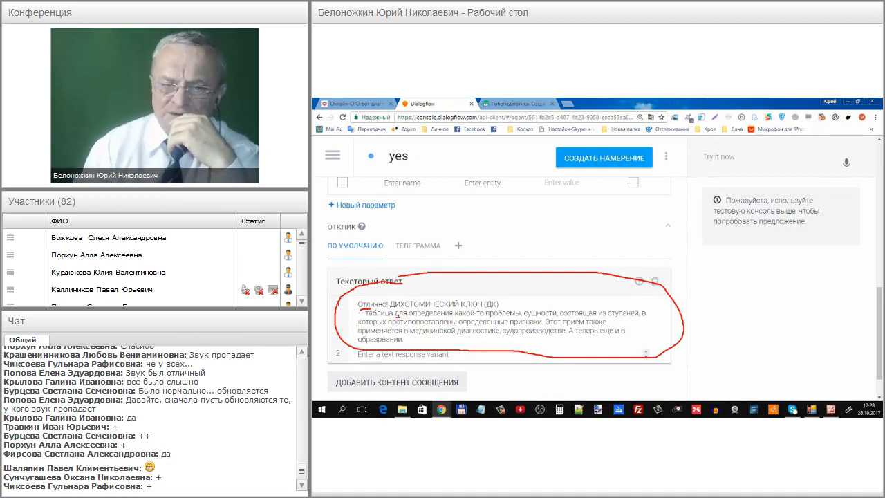
drag(393, 310, 485, 311)
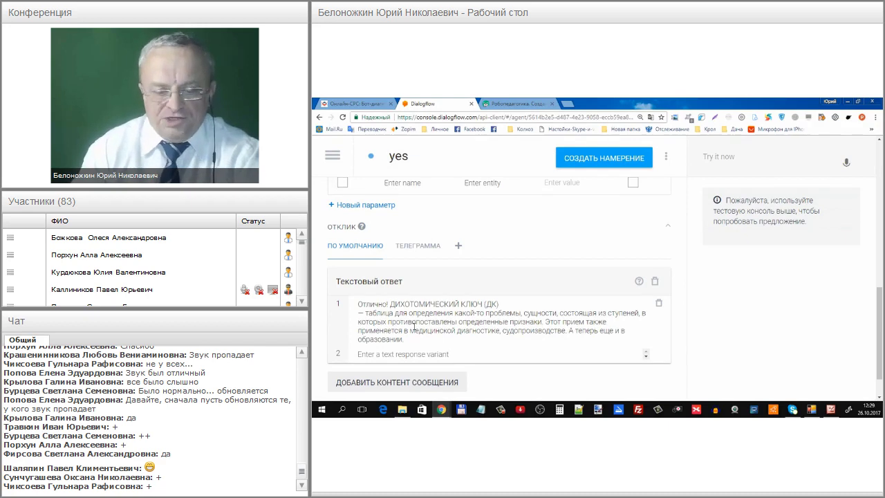
drag(448, 333, 515, 338)
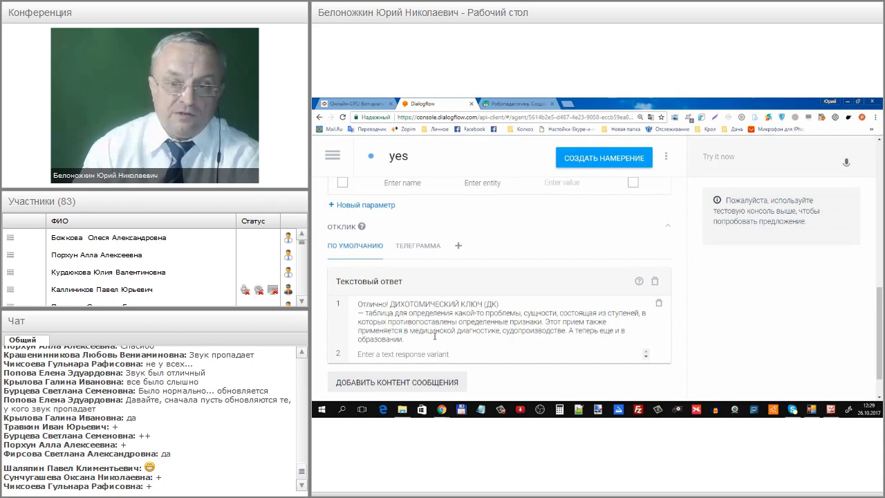
- Enter "интересно" as a new user expression in the "да" intent
scroll(419, 329, up, 10)
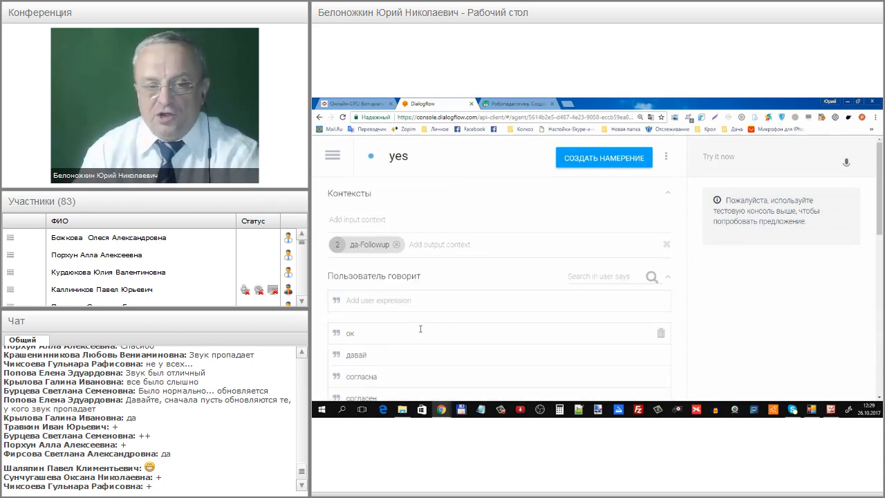
scroll(419, 329, down, 2)
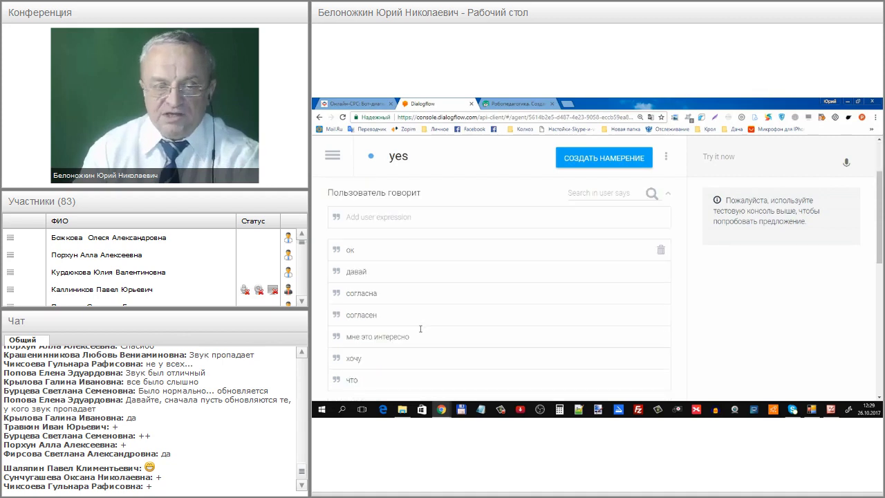
scroll(419, 329, down, 1)
scroll(420, 329, down, 5)
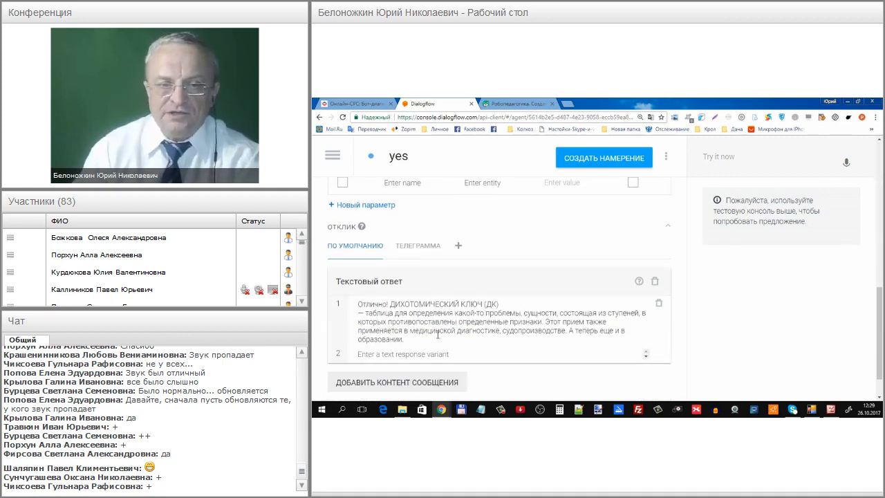
scroll(434, 337, up, 2)
scroll(434, 337, up, 3)
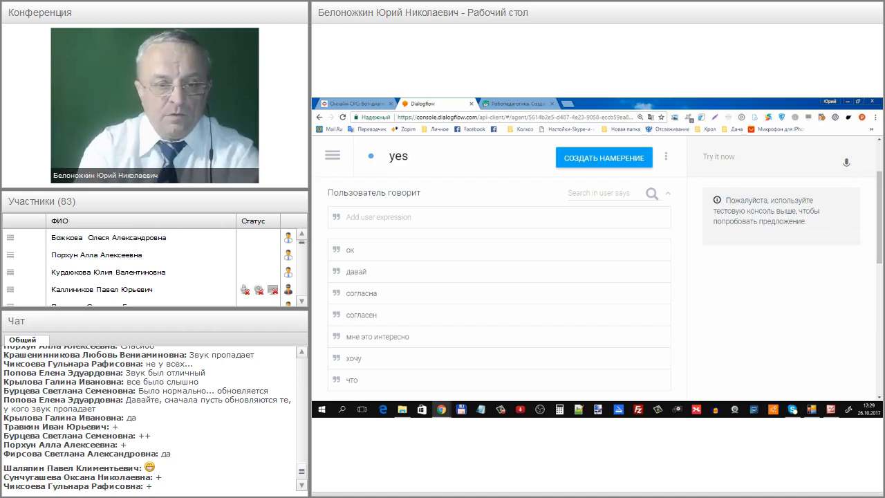
text(ине)
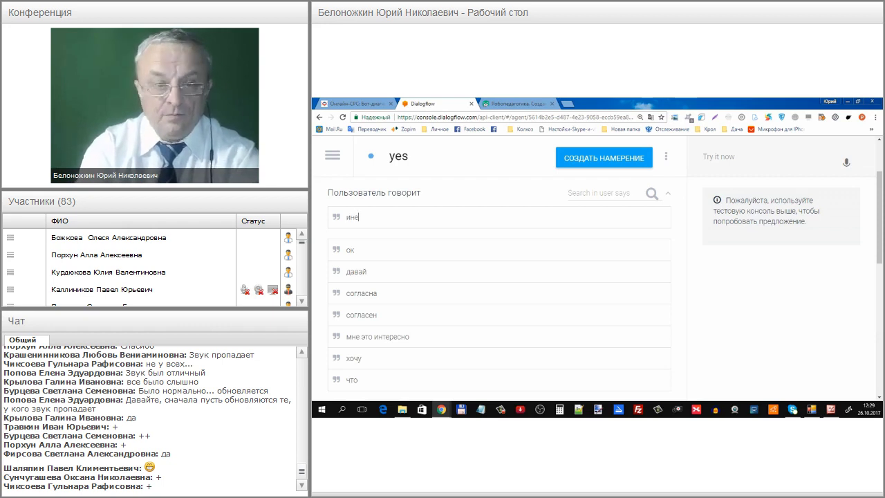
key(BackSpace)
text(тересно)
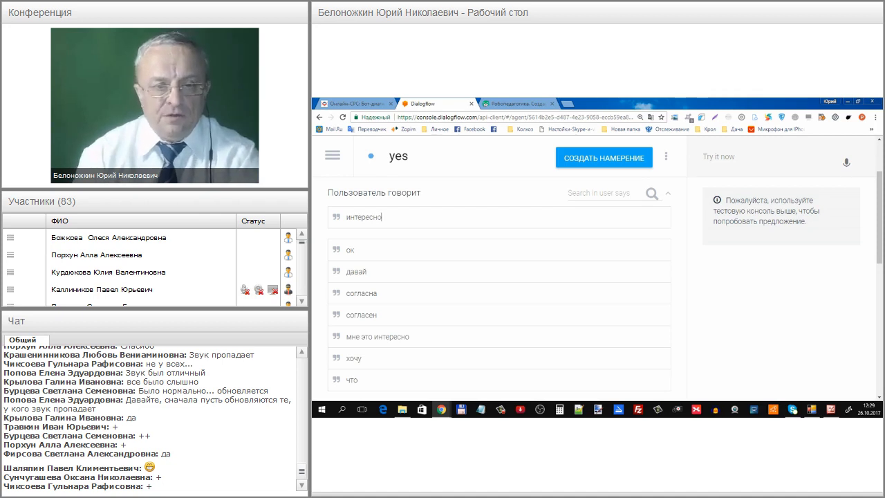
- Enter "Это прекрасно!...." as the second text response variant of the "да" intent and mark both variants
scroll(473, 224, down, 15)
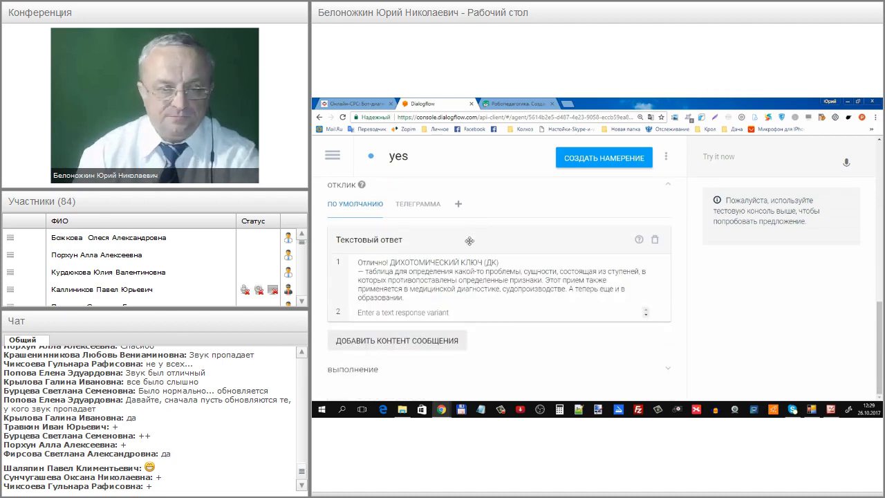
mouse_move(392, 251)
mouse_down()
mouse_move(359, 251)
mouse_move(375, 306)
mouse_move(636, 296)
mouse_up()
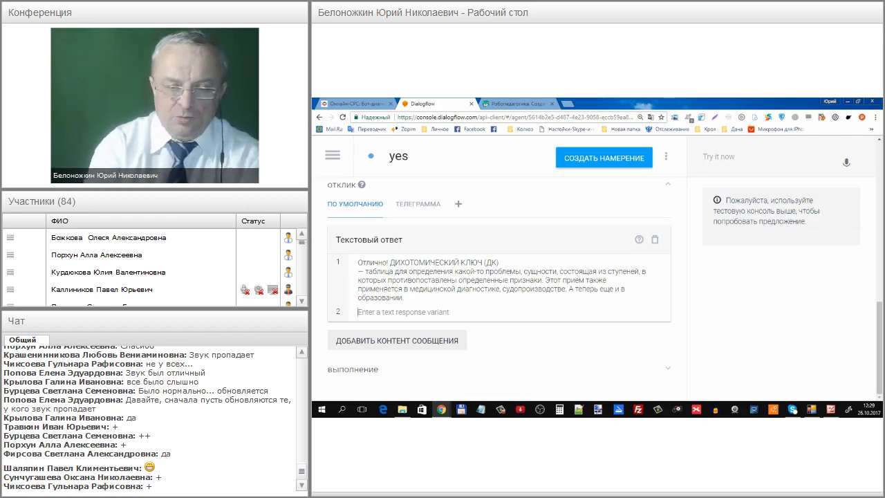
click(387, 312)
text(Это)
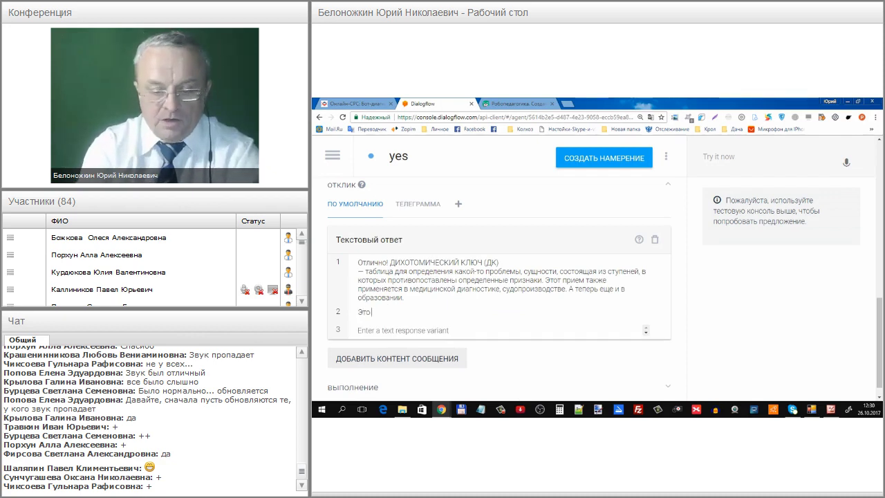
text( прекора)
key(BackSpace)
key(BackSpace)
key(BackSpace)
text(расно!....)
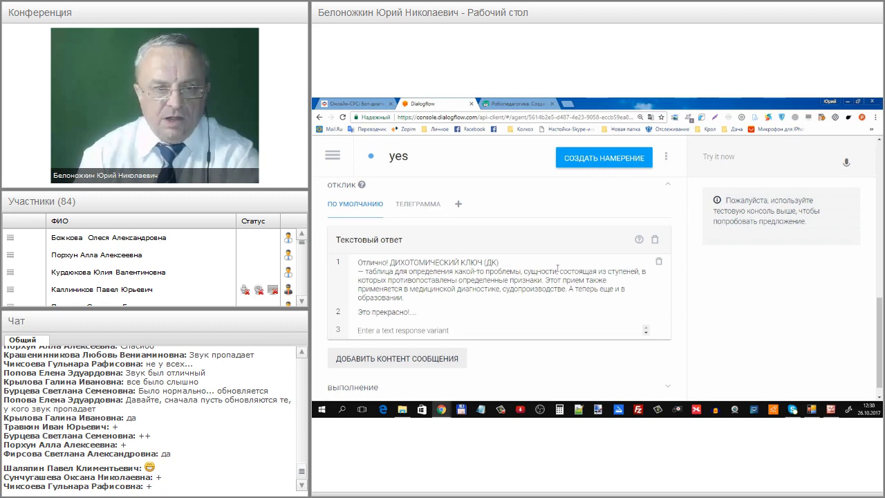
mouse_move(397, 253)
mouse_down()
mouse_move(347, 266)
mouse_move(371, 293)
mouse_move(347, 306)
mouse_move(353, 315)
mouse_up()
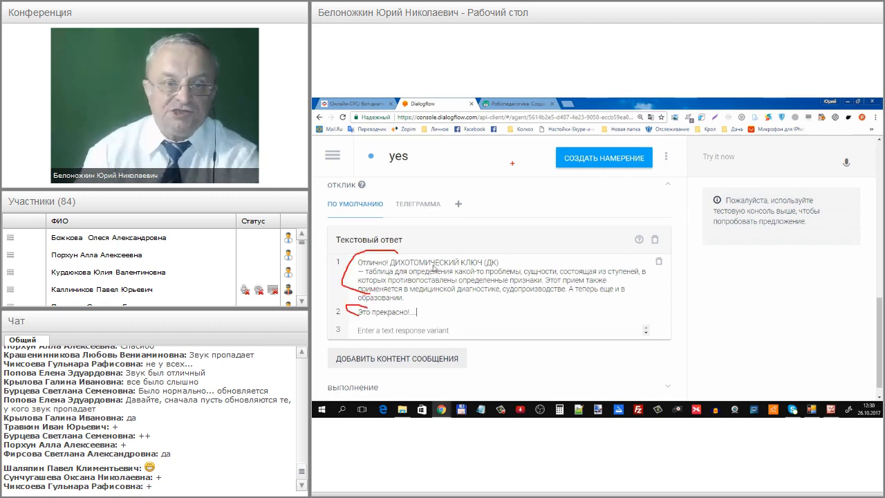
- Return to the agent's intent list, leaving the "да" intent without saving its changes
click(338, 161)
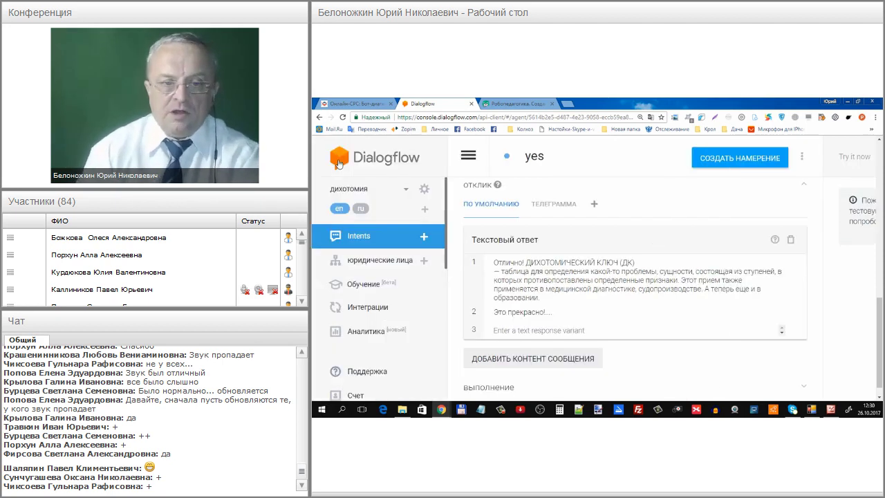
click(357, 238)
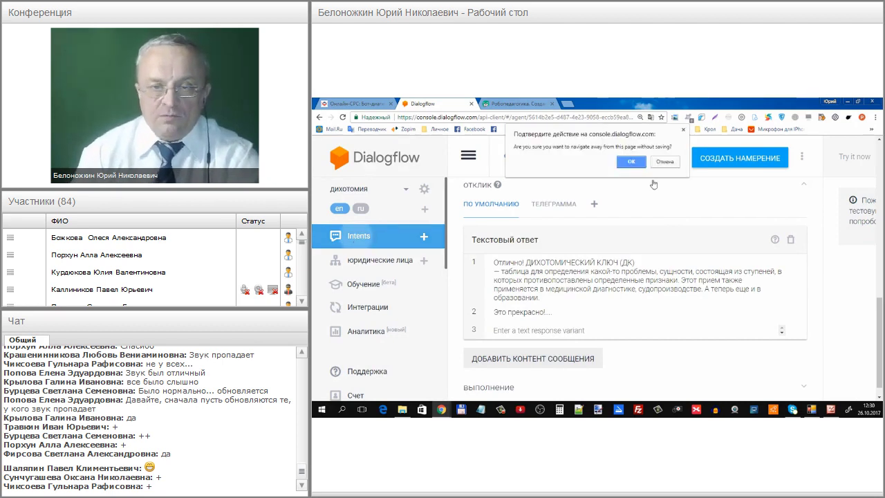
click(668, 163)
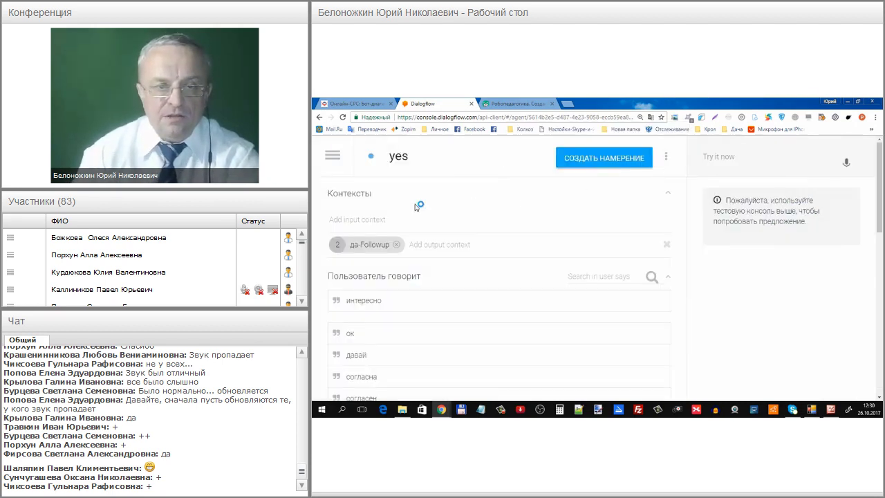
click(333, 158)
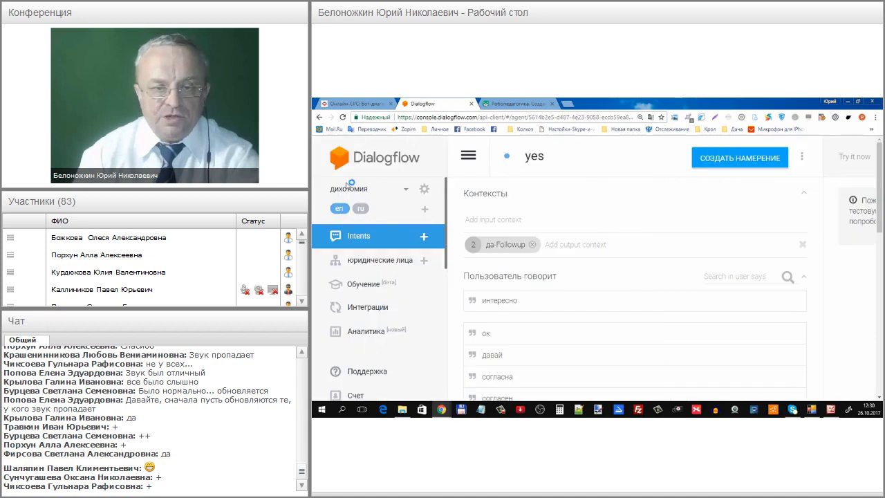
click(379, 240)
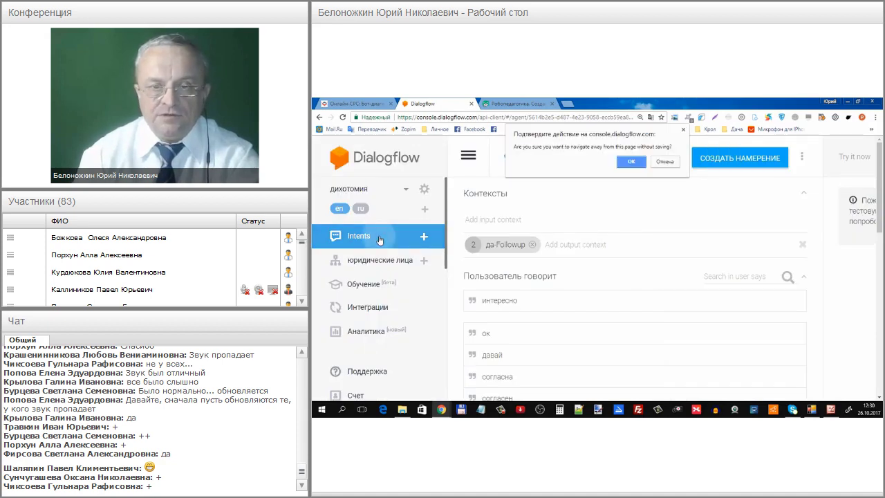
click(638, 161)
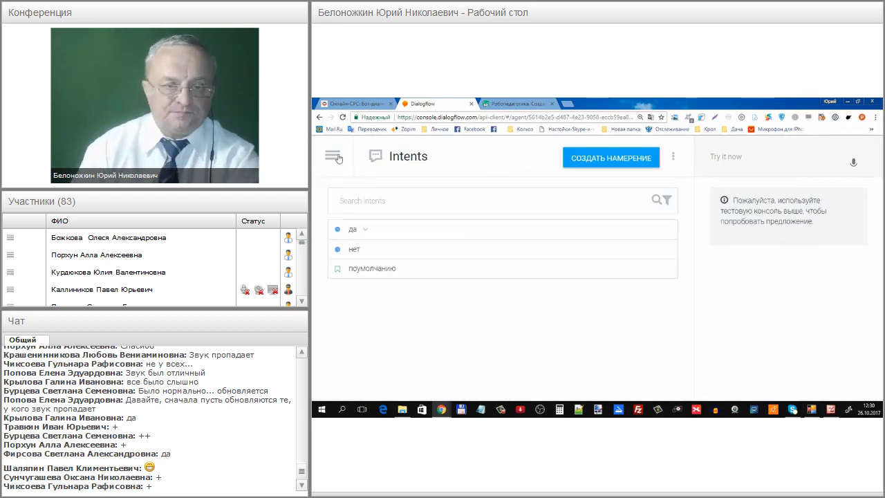
- Expand the follow-up intents of "да", mark its expand arrow and the entries "да - да" and "да нет", and clear the marks
mouse_move(342, 225)
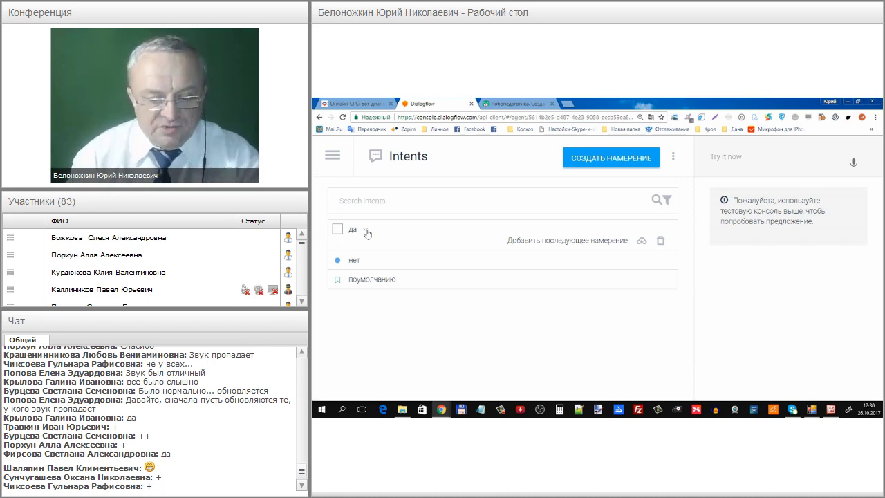
drag(367, 221, 362, 232)
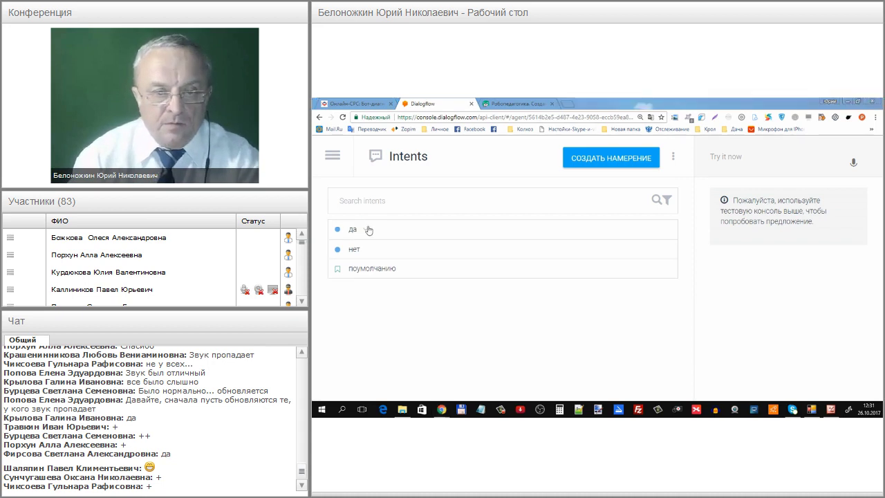
click(367, 232)
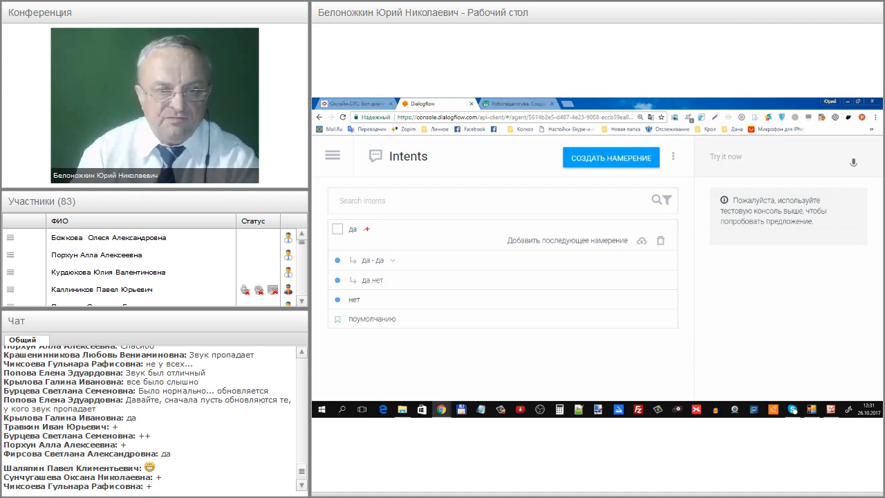
drag(367, 231, 364, 233)
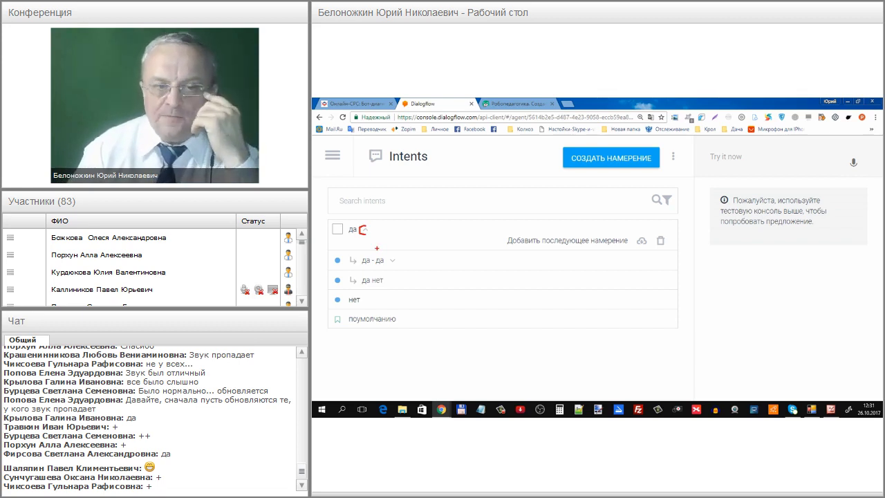
mouse_move(372, 253)
mouse_down()
mouse_move(347, 258)
mouse_move(360, 267)
mouse_up()
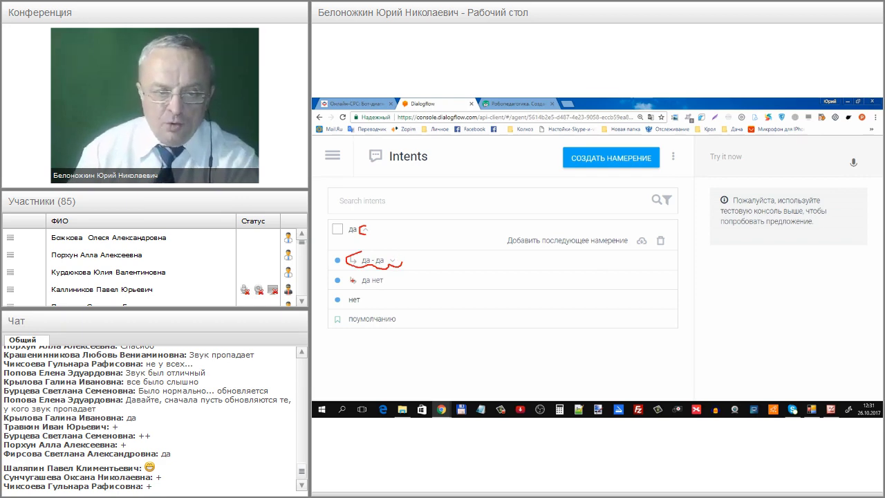
drag(350, 272, 349, 286)
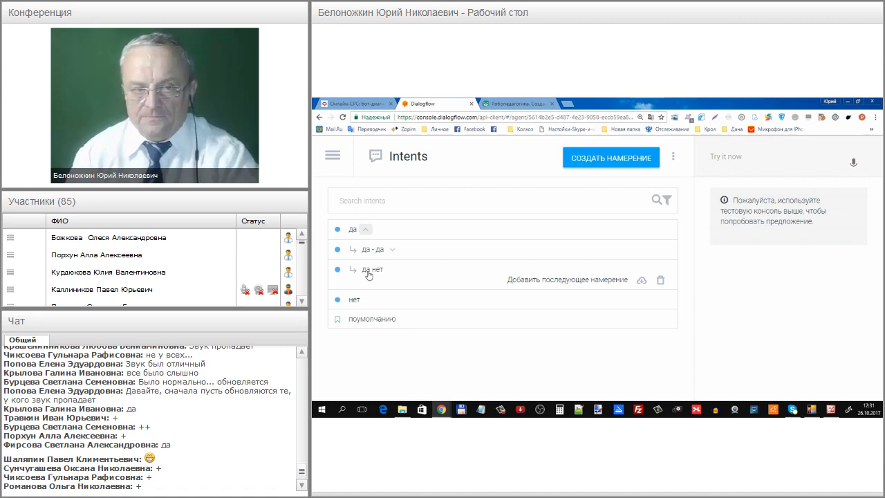
- Open the "да нет" intent, mark its user expressions, circle its text response, underline both words of its title and clear the marks
click(368, 271)
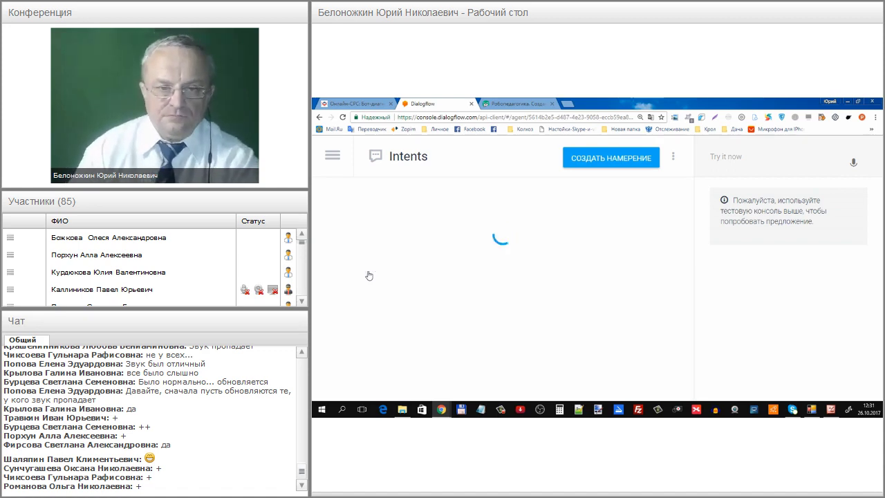
scroll(368, 275, down, 3)
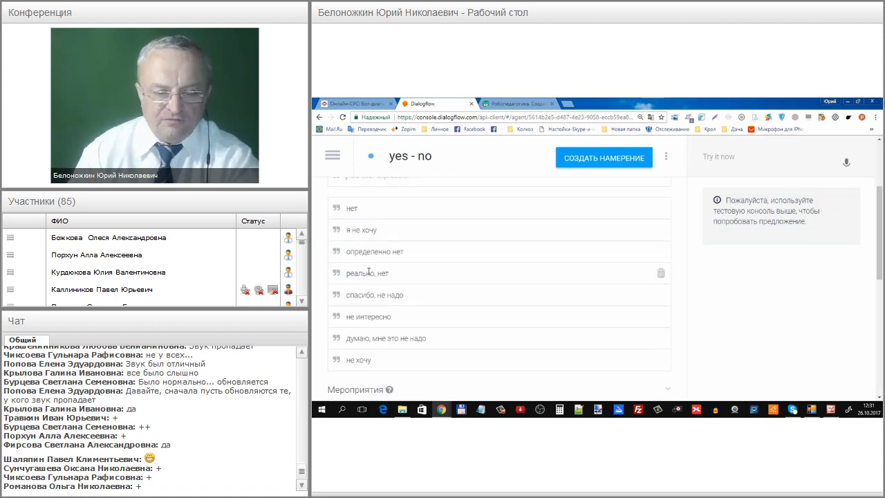
mouse_move(350, 198)
mouse_down()
mouse_move(331, 233)
mouse_move(323, 339)
mouse_move(384, 361)
mouse_move(446, 247)
mouse_up()
scroll(356, 225, down, 2)
scroll(356, 224, down, 5)
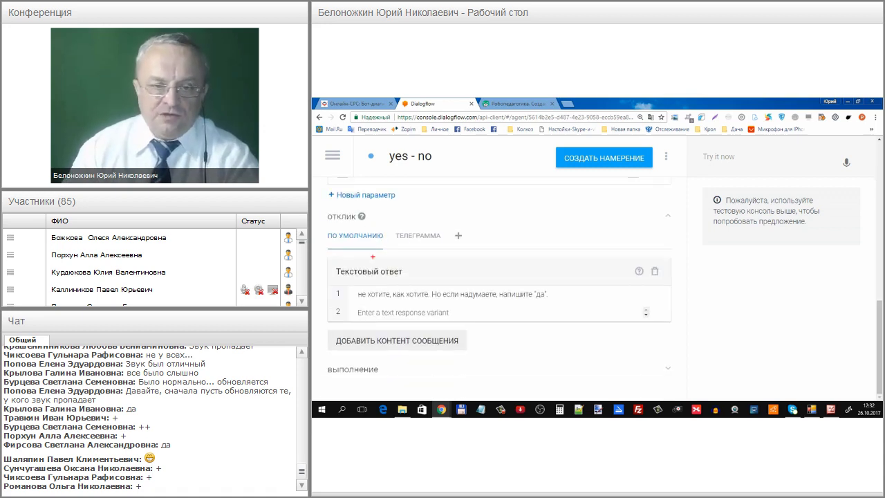
mouse_move(365, 282)
mouse_down()
mouse_move(356, 307)
mouse_move(570, 299)
mouse_move(557, 282)
mouse_move(386, 279)
mouse_up()
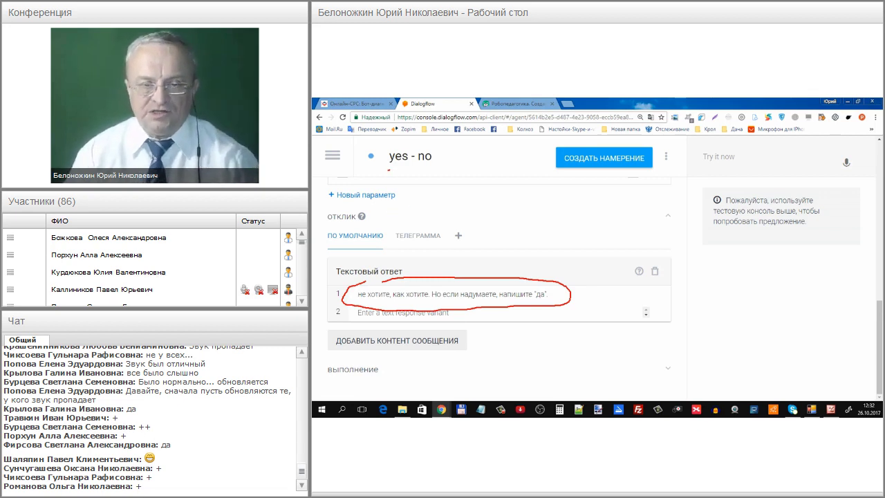
drag(411, 166, 434, 170)
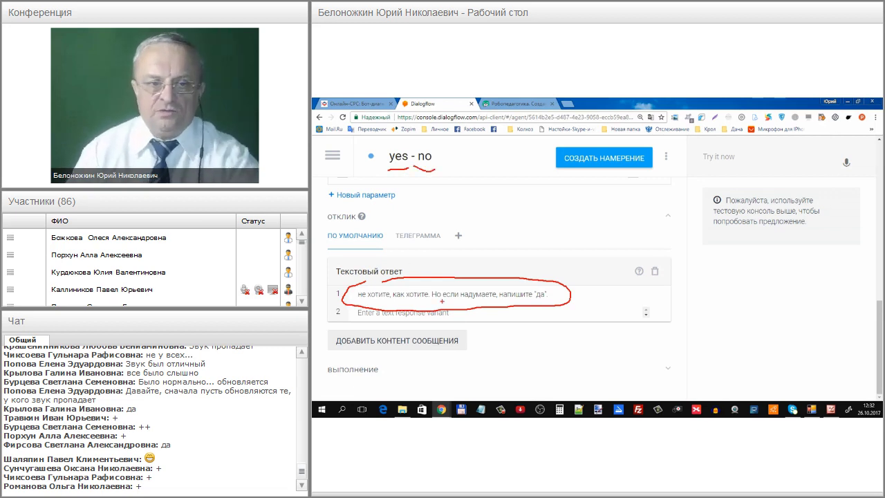
key(Escape)
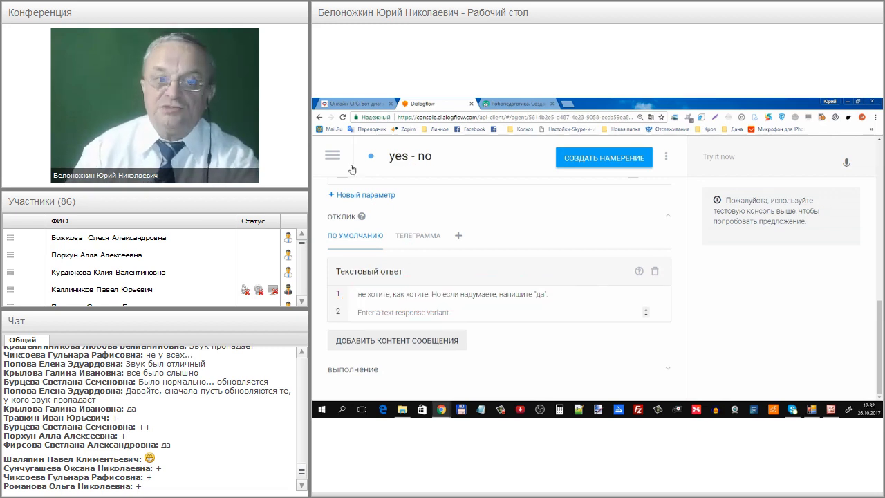
- Return to the agent's intent list and expand the follow-up intents of "да" and "да - да"
click(341, 160)
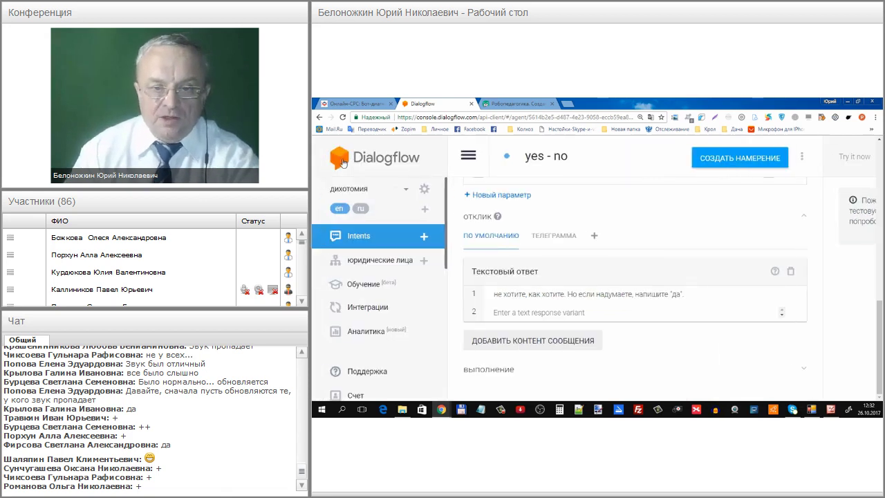
click(379, 240)
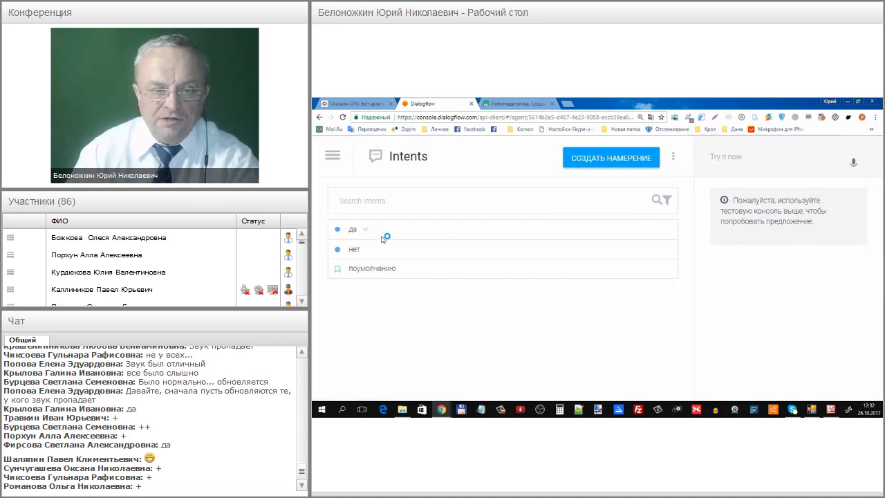
click(367, 229)
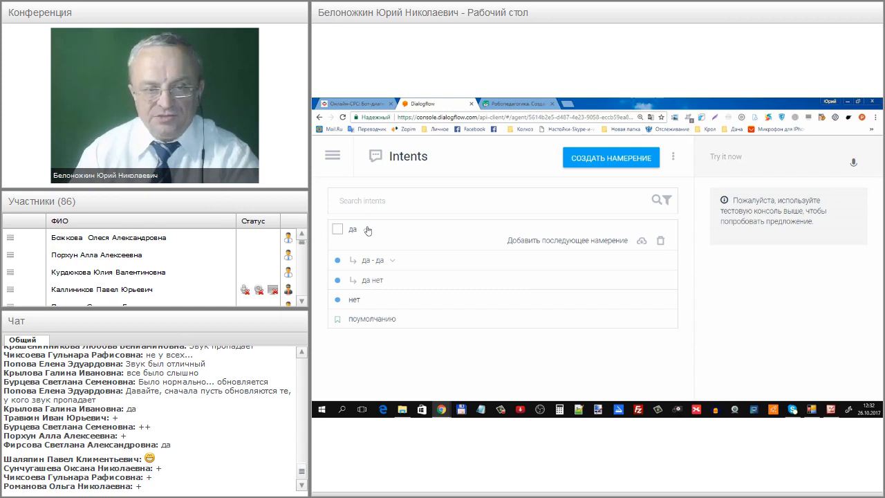
click(390, 253)
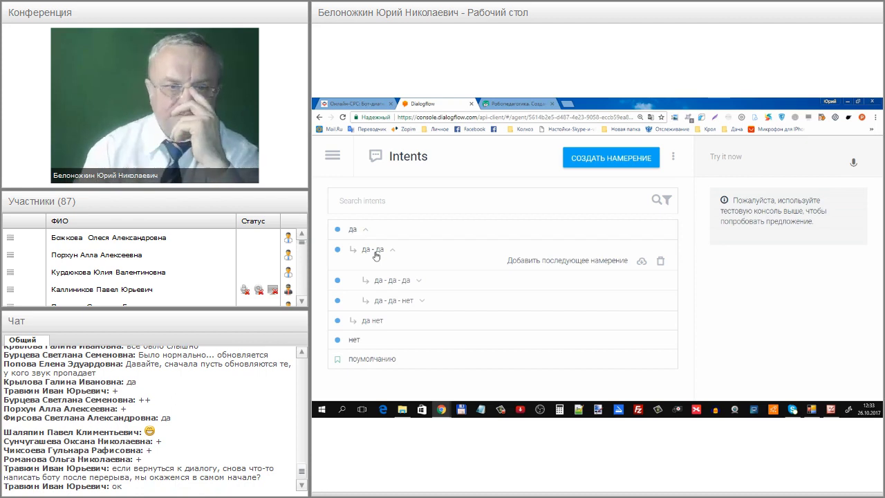
- Switch to the Онлайн-СРС bot page, circle the Telegram link below the chat and open the bot in Telegram Web
click(356, 104)
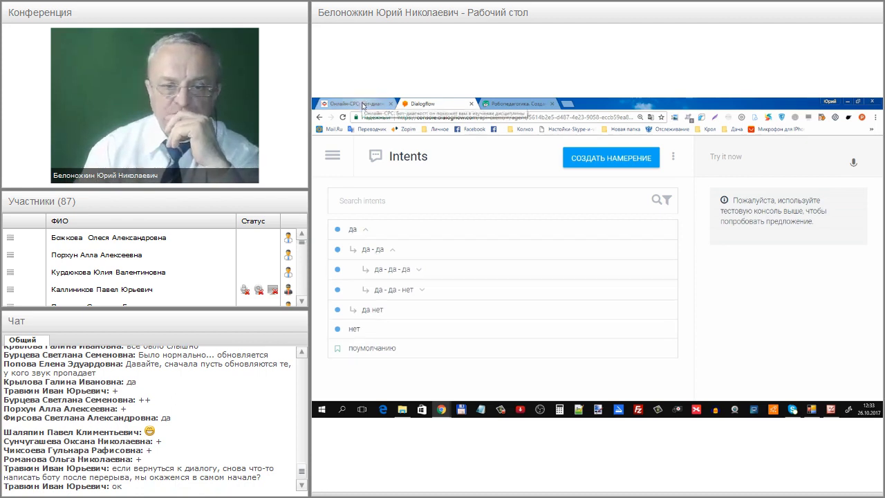
scroll(419, 238, down, 3)
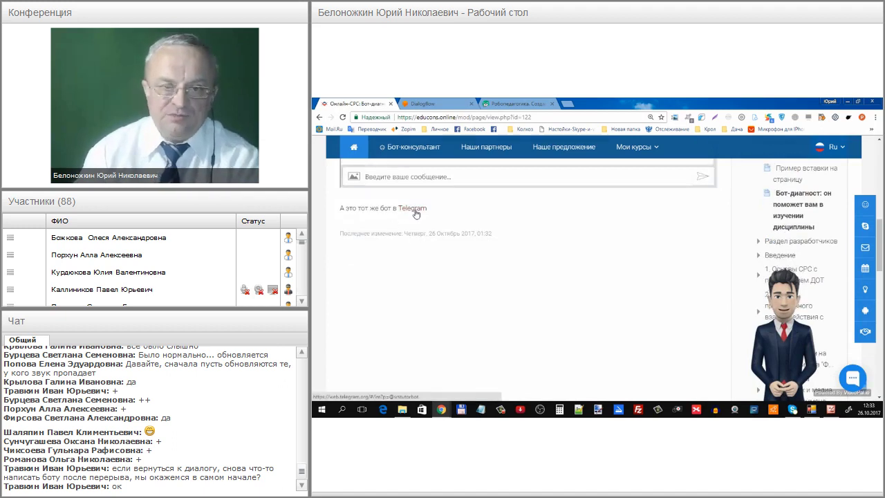
mouse_move(420, 198)
mouse_down()
mouse_move(398, 204)
mouse_move(430, 216)
mouse_up()
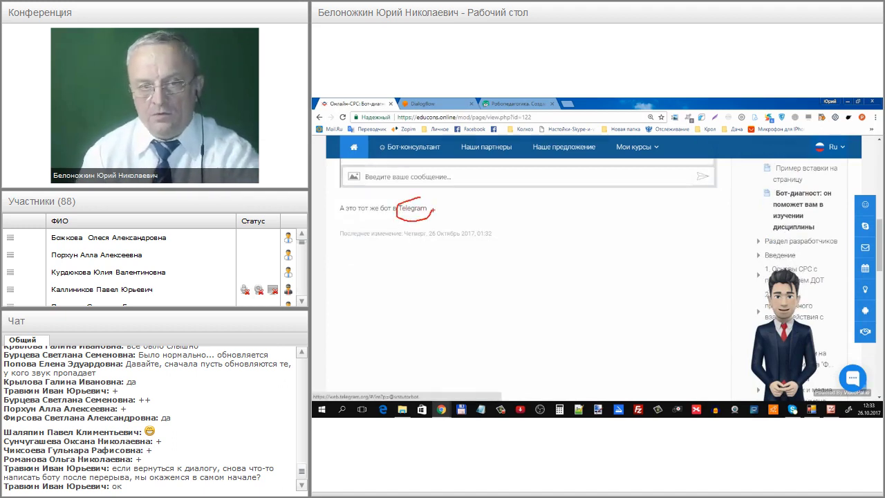
click(413, 209)
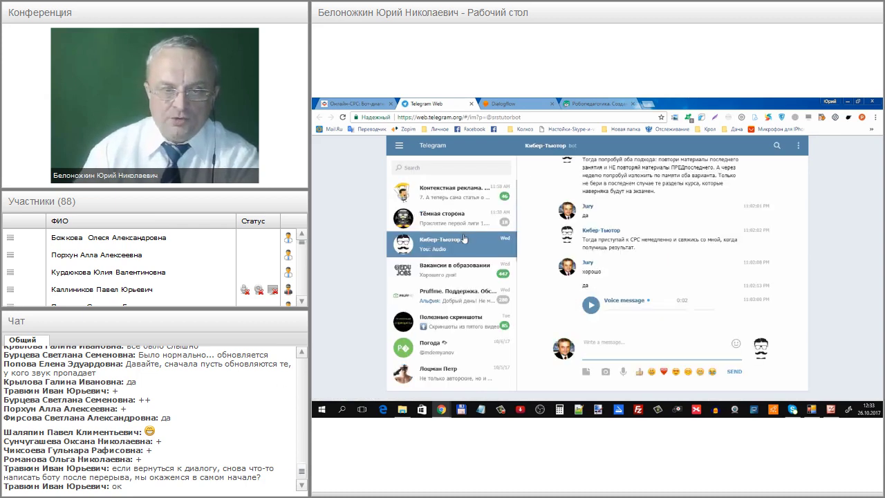
- Mark the Кибер-Тьютор entry in the Telegram chat list and return to the bot conversation on the Онлайн-СРС page
mouse_move(449, 228)
mouse_down()
mouse_move(395, 238)
mouse_move(429, 260)
mouse_move(478, 247)
mouse_move(475, 234)
mouse_up()
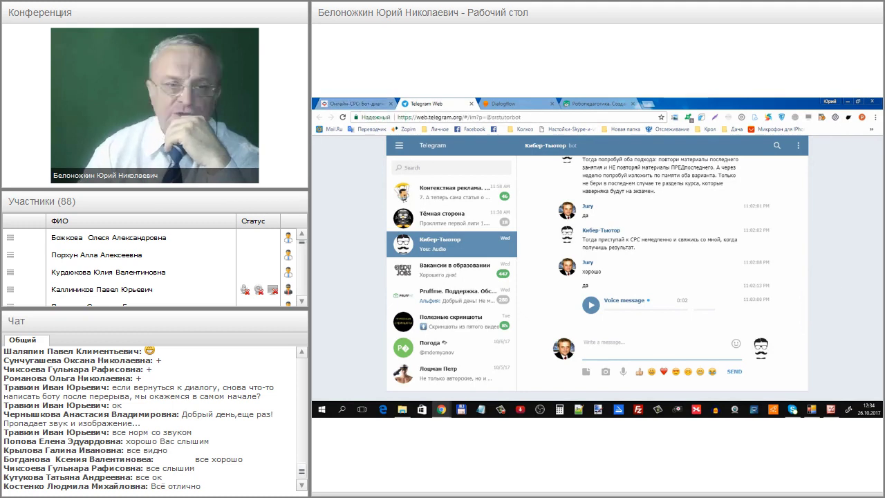
click(353, 104)
scroll(546, 275, up, 3)
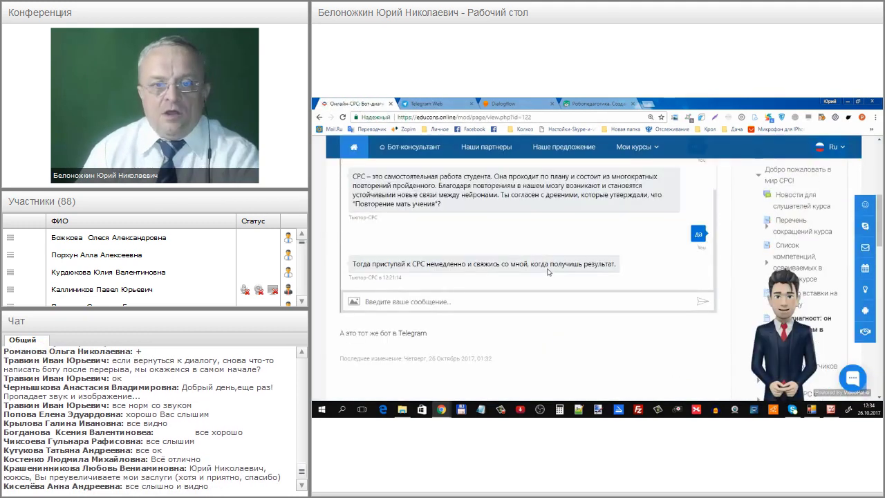
- Switch back to Dialogflow, open the "да - да - да" intent and mark its user expressions
click(508, 105)
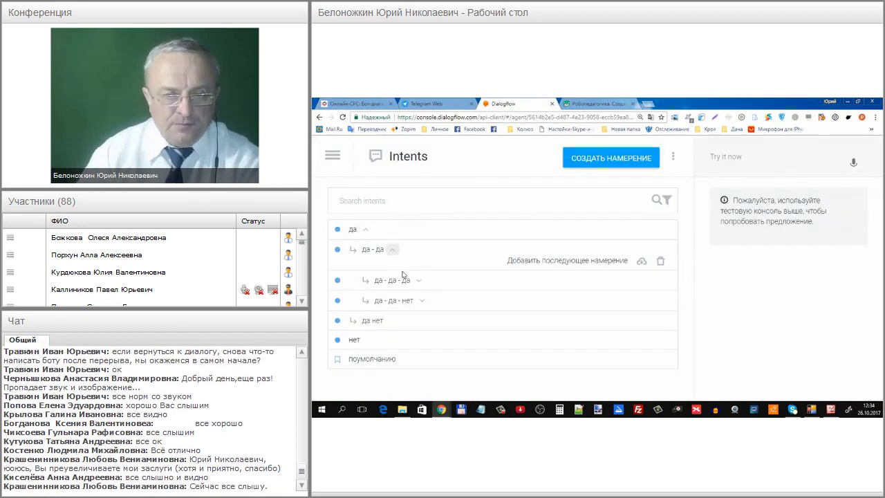
mouse_move(394, 274)
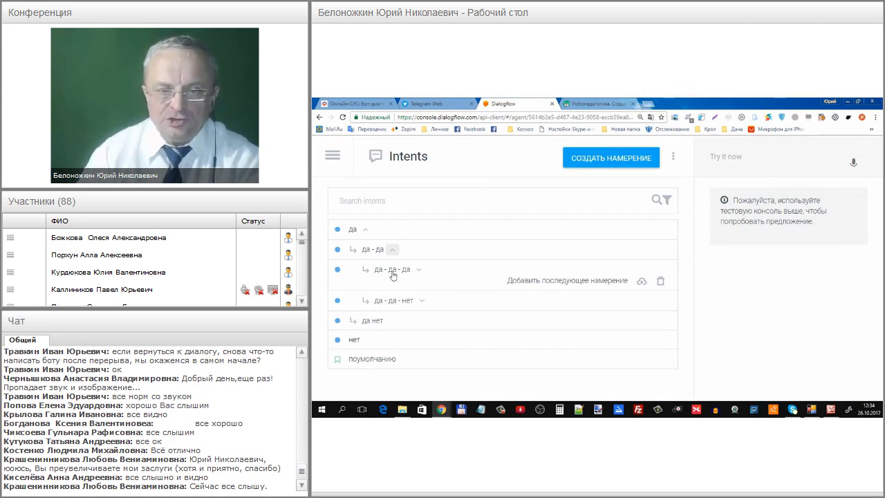
click(391, 271)
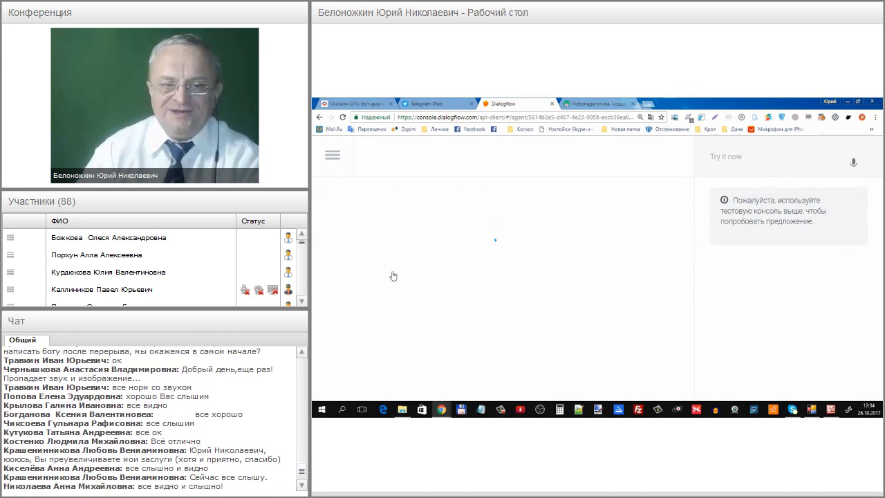
scroll(392, 272, down, 3)
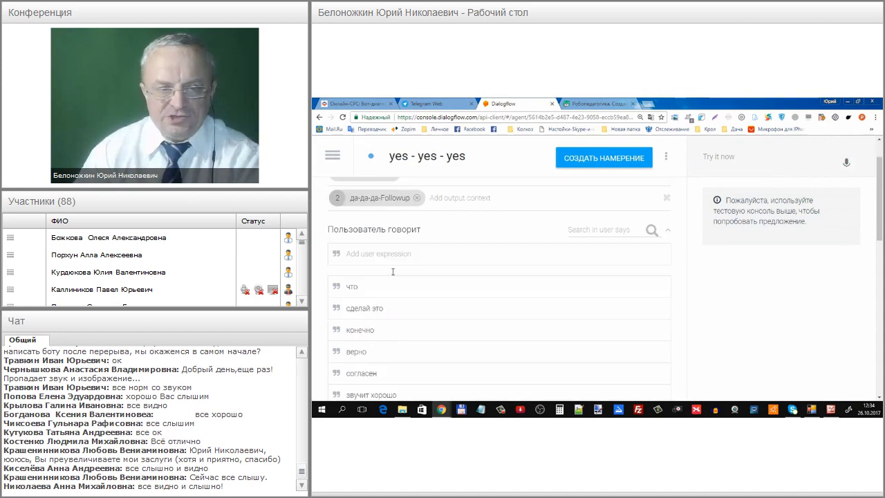
mouse_move(347, 206)
mouse_down()
mouse_move(332, 361)
mouse_move(414, 374)
mouse_up()
- Circle the intent's text response about CAE, mark its closing question "Вам интересно узнать, как работают боты с применением ДК?" and clear the marks
scroll(378, 261, down, 4)
scroll(378, 260, down, 4)
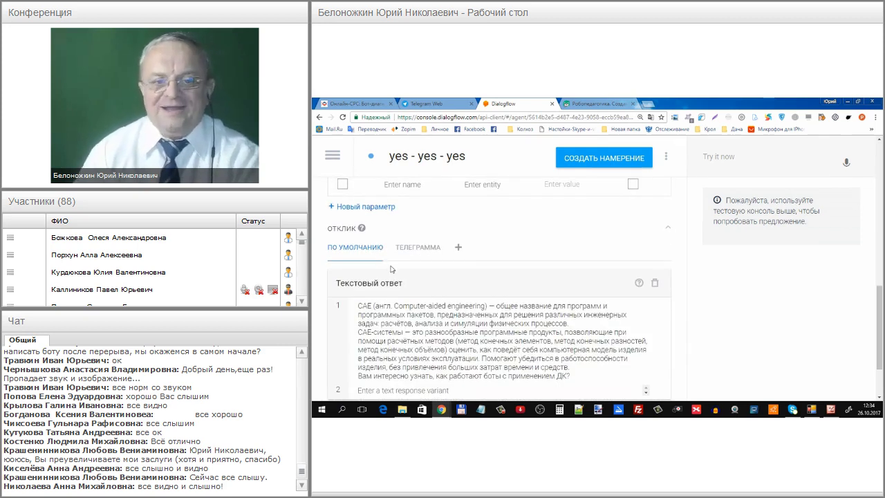
scroll(394, 270, down, 1)
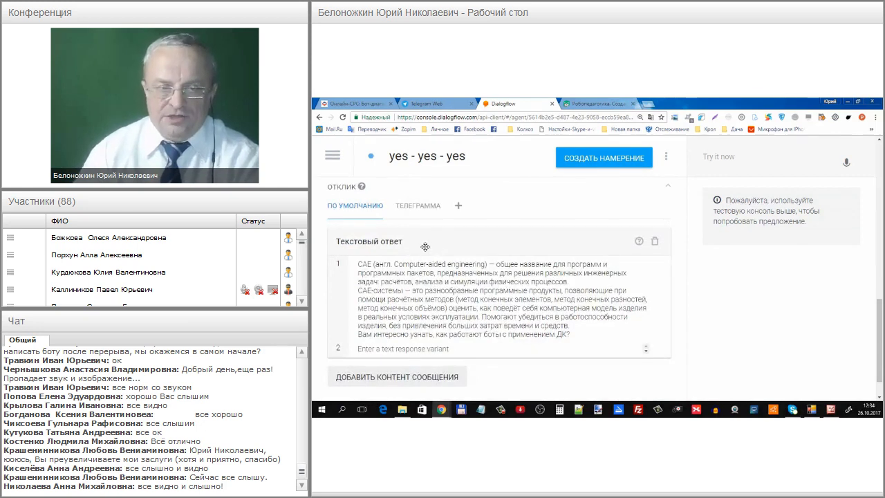
mouse_move(400, 254)
mouse_down()
mouse_move(367, 251)
mouse_move(348, 281)
mouse_move(348, 335)
mouse_move(384, 349)
mouse_move(583, 342)
mouse_move(666, 313)
mouse_move(657, 271)
mouse_up()
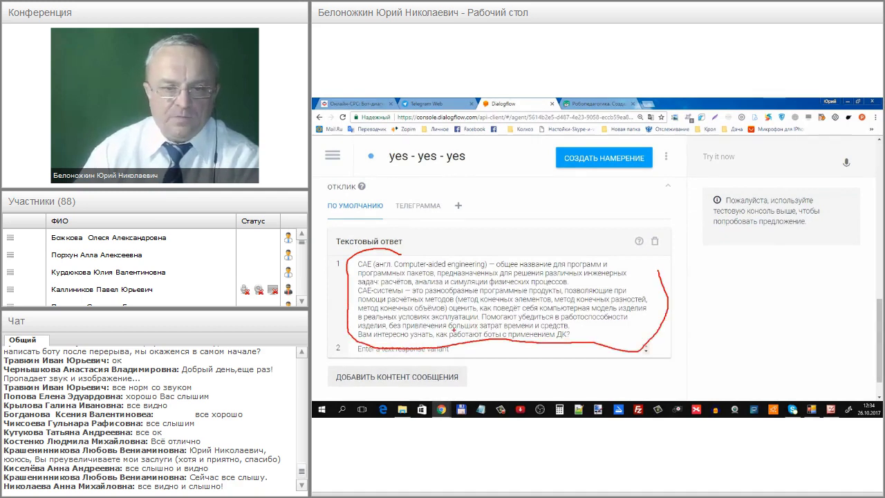
mouse_move(385, 326)
mouse_down()
mouse_move(357, 338)
mouse_move(569, 340)
mouse_up()
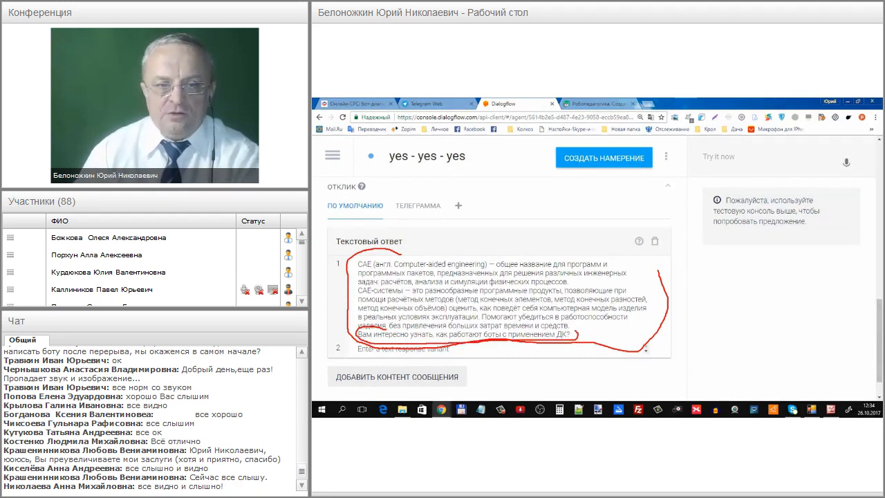
key(Escape)
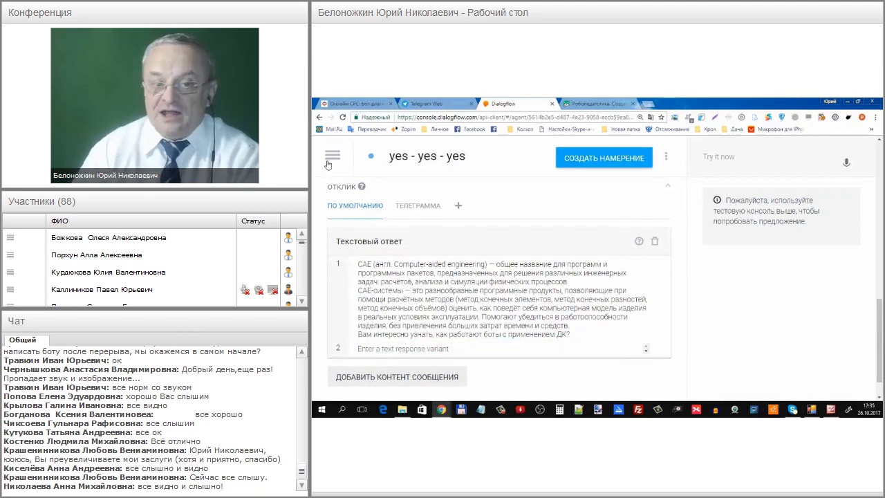
- Return to the intent list and expand the "да" branch level by level down to the six-level "да - да - да - да - да - да" intent
click(332, 156)
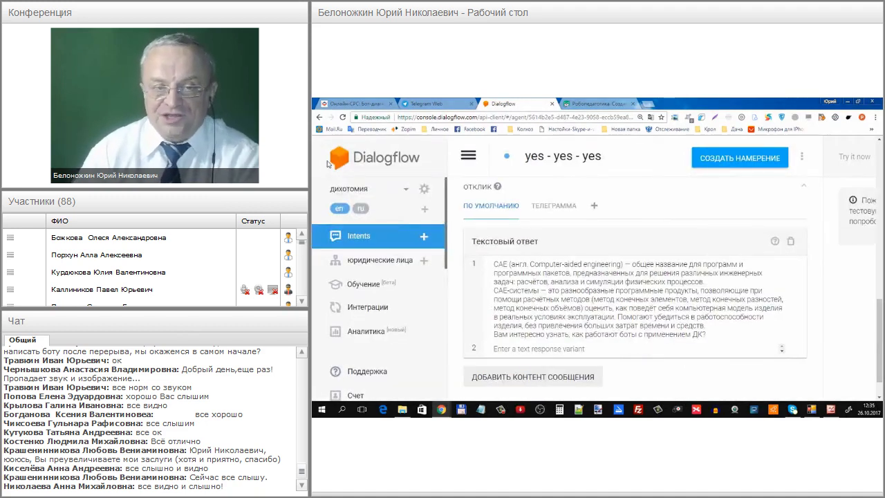
click(366, 236)
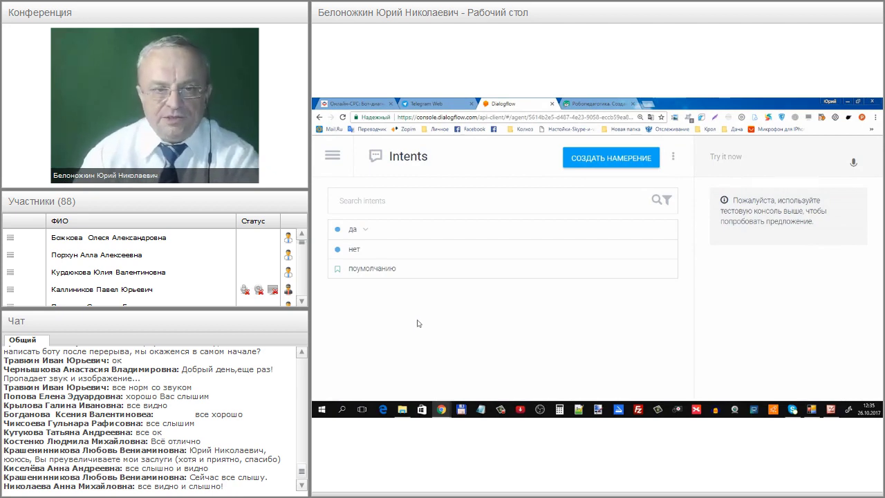
mouse_move(367, 269)
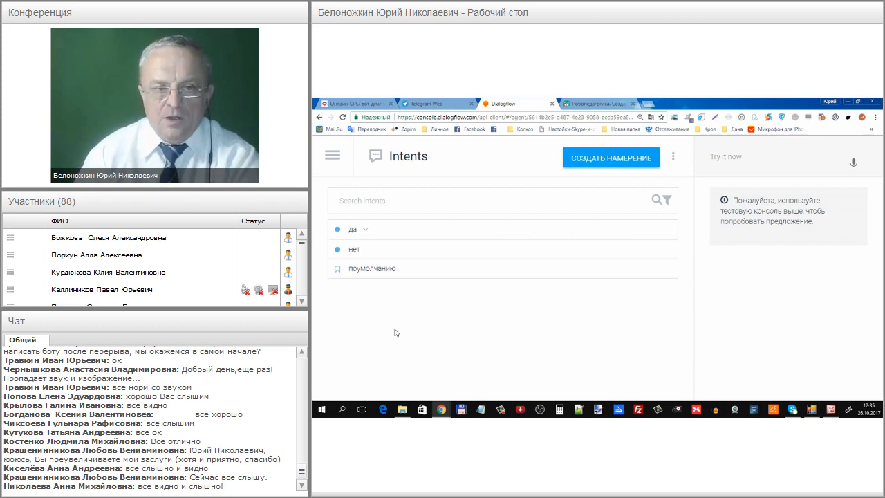
mouse_move(356, 237)
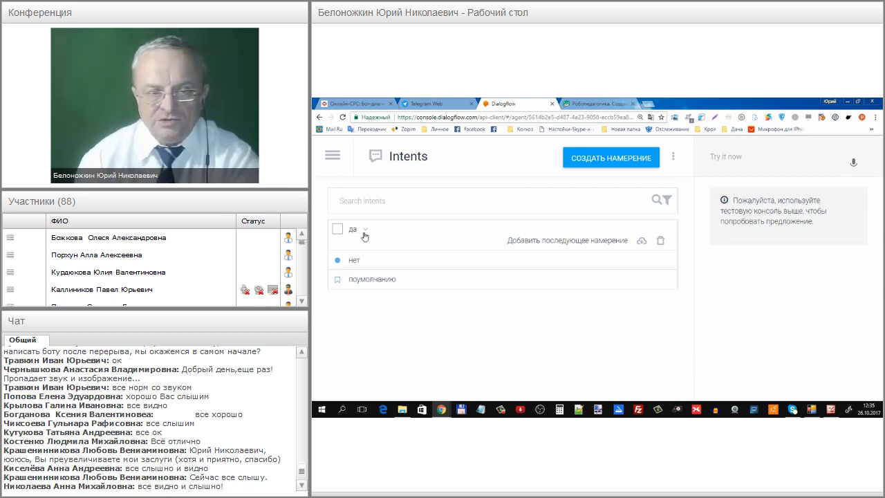
click(365, 231)
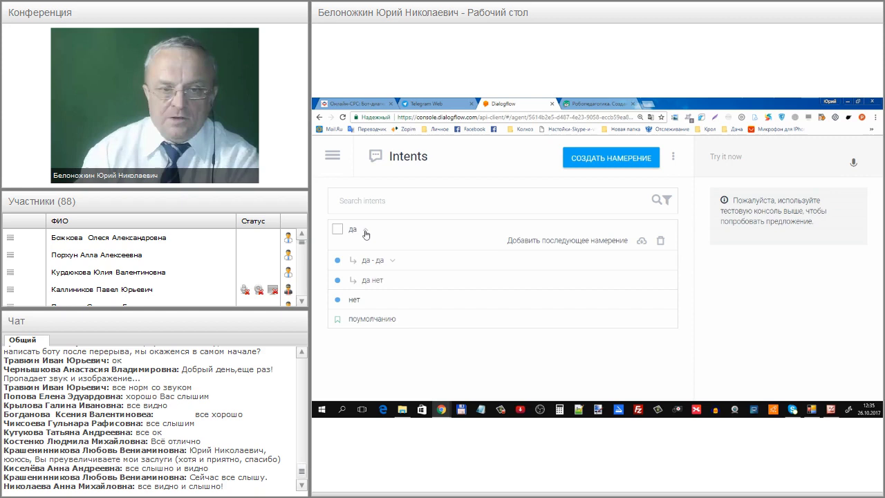
click(392, 252)
click(419, 272)
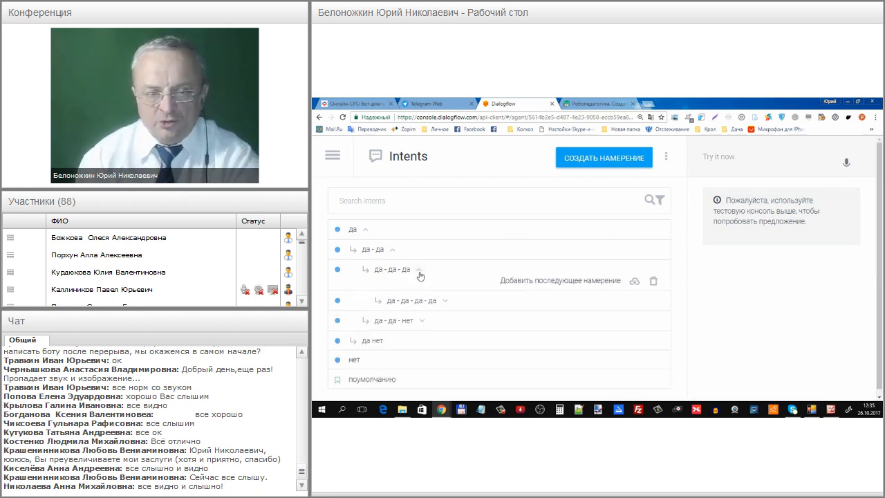
click(446, 291)
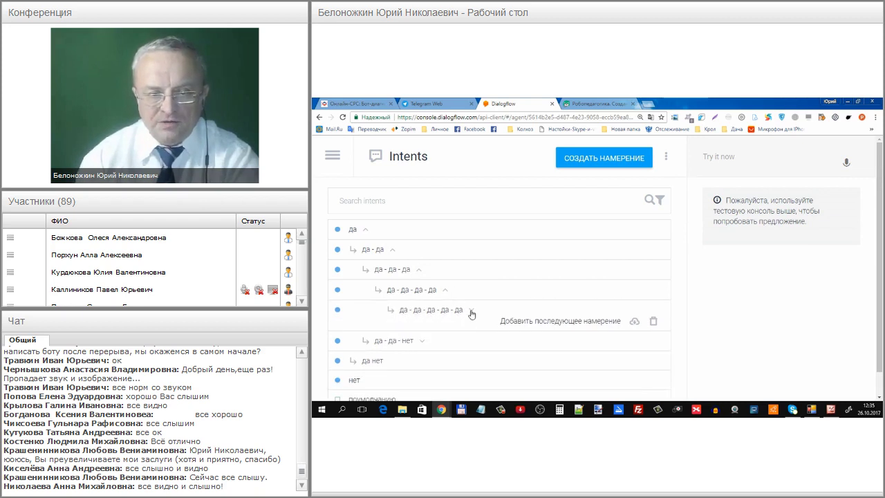
click(471, 311)
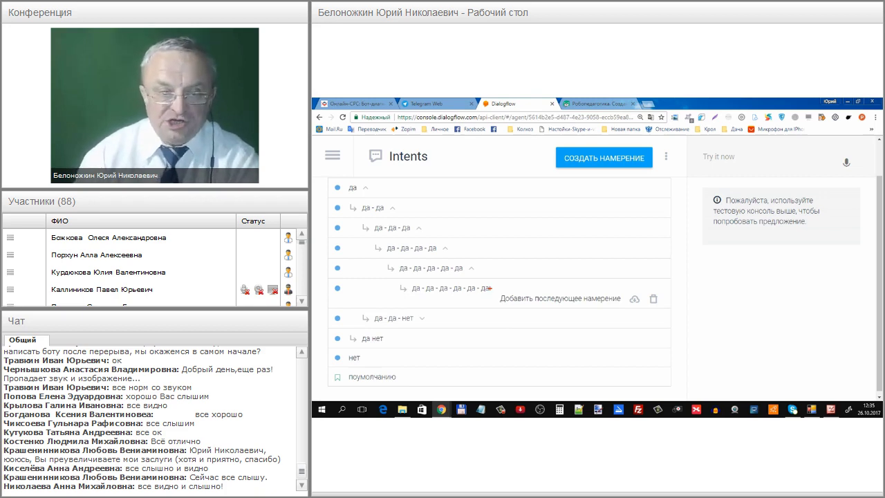
- Circle the "да - да - да - да - да - да" intent and add a "да" follow-up intent to it
mouse_move(450, 278)
mouse_down()
mouse_move(408, 275)
mouse_move(412, 298)
mouse_move(573, 323)
mouse_move(636, 313)
mouse_move(539, 281)
mouse_move(461, 280)
mouse_up()
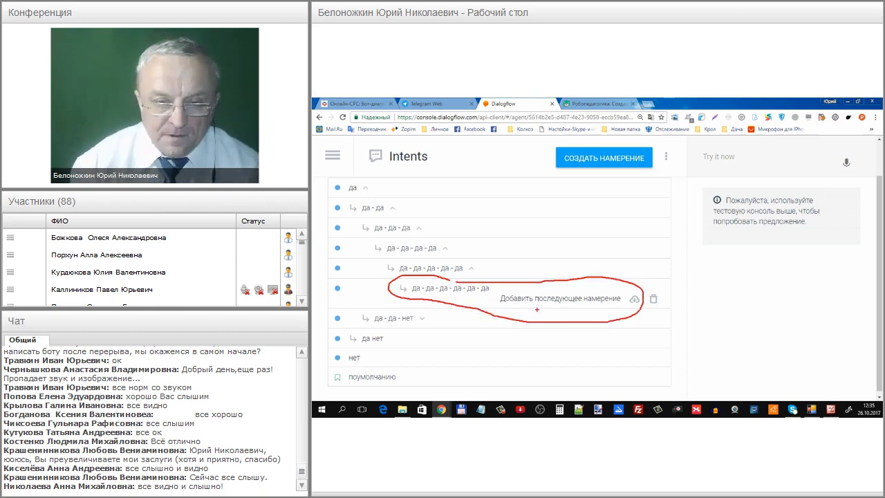
mouse_move(551, 288)
mouse_down()
mouse_move(495, 289)
mouse_move(526, 315)
mouse_move(615, 316)
mouse_move(626, 302)
mouse_move(605, 289)
mouse_move(556, 285)
mouse_up()
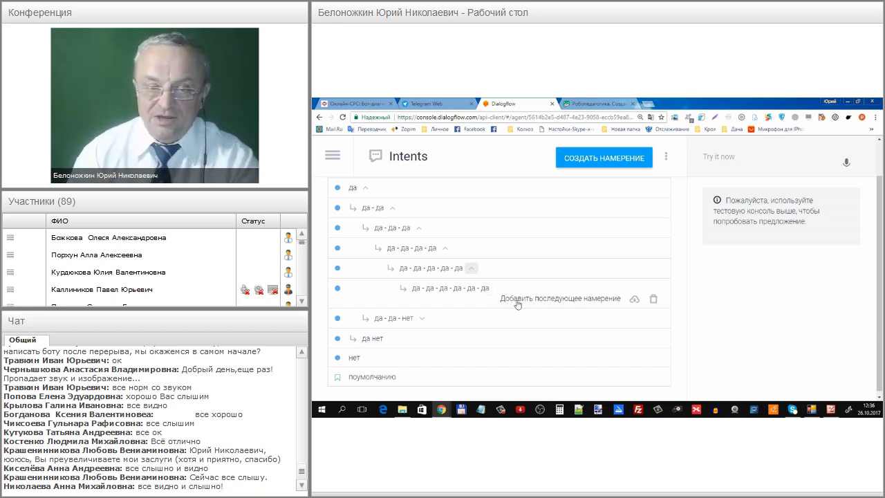
click(517, 303)
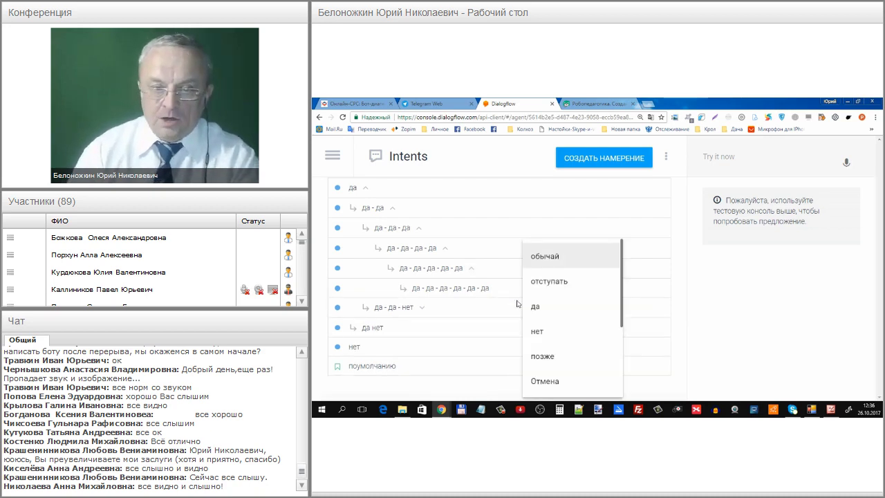
mouse_move(537, 298)
mouse_down()
mouse_move(522, 305)
mouse_move(537, 315)
mouse_move(550, 302)
mouse_move(538, 296)
mouse_move(527, 326)
mouse_move(546, 334)
mouse_up()
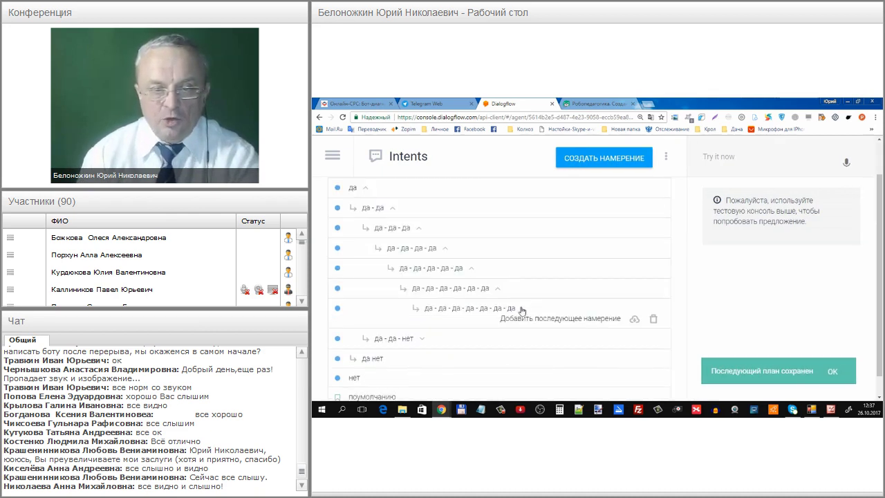
- Open the new "да - да - да - да - да - да - да" intent, go through its user expressions and mark its empty text response
click(484, 313)
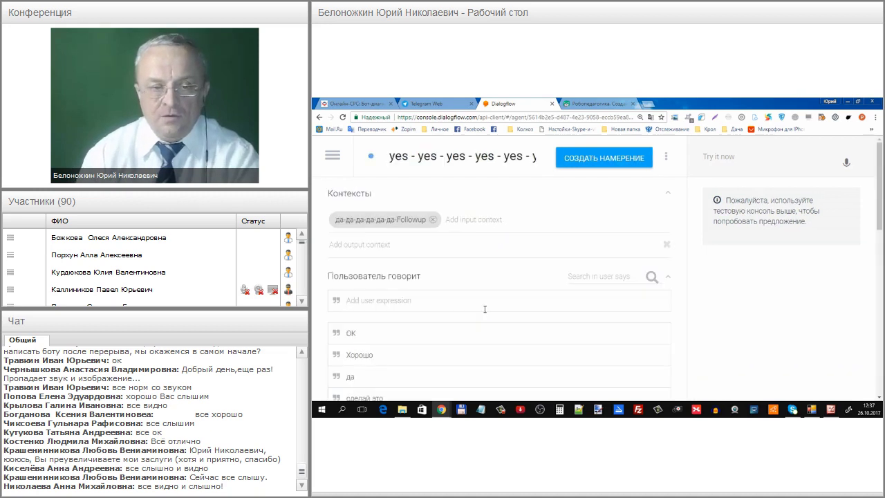
scroll(485, 309, down, 5)
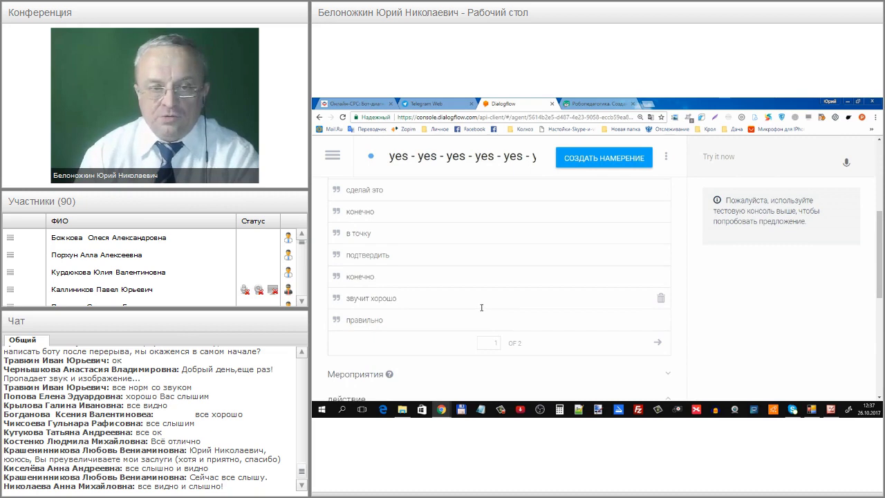
scroll(481, 308, down, 3)
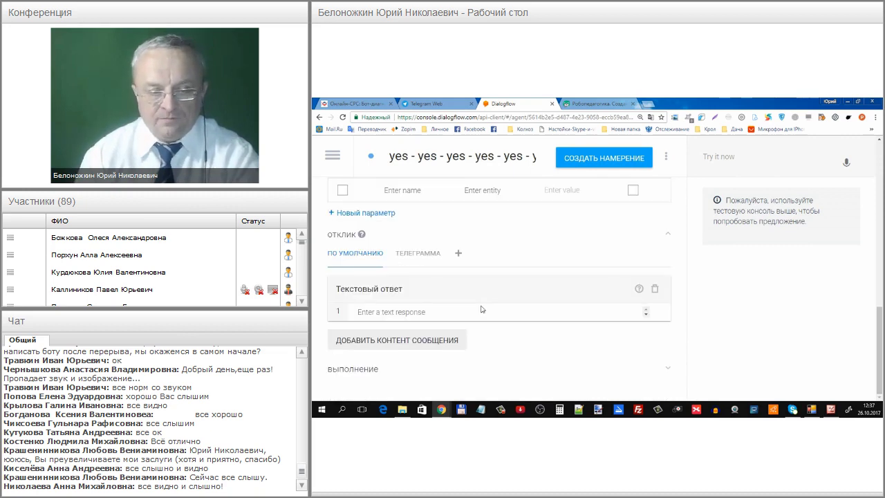
mouse_move(396, 276)
mouse_down()
mouse_move(354, 275)
mouse_move(416, 332)
mouse_move(653, 309)
mouse_up()
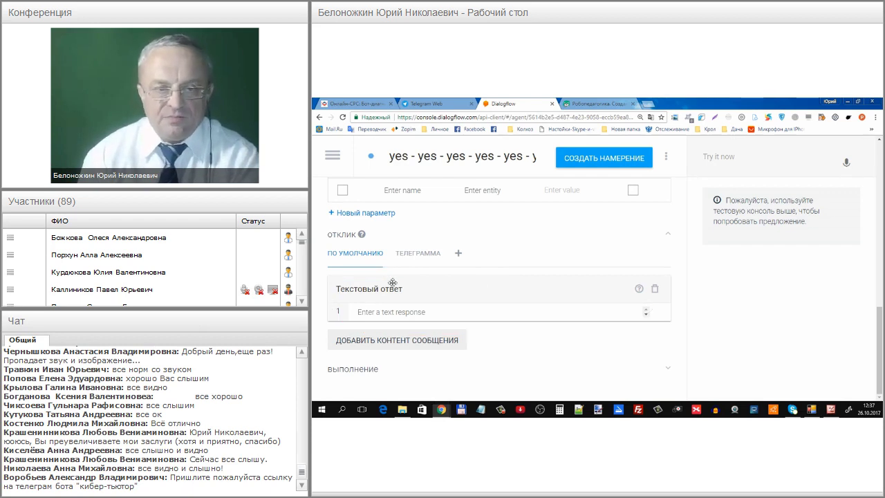
- Circle the new intent's affirmative user expressions from "Хорошо" to "правильно" and clear the marks
scroll(388, 282, up, 8)
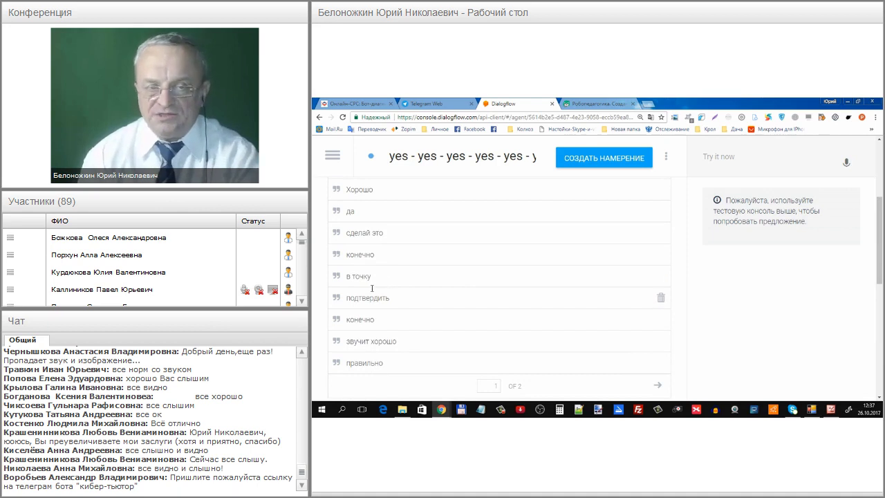
click(412, 266)
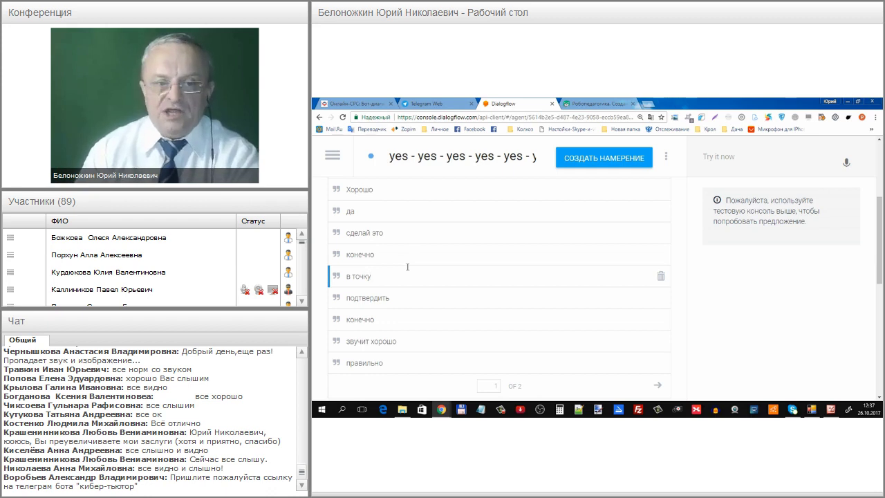
mouse_move(360, 181)
mouse_down()
mouse_move(339, 190)
mouse_move(322, 245)
mouse_move(317, 337)
mouse_move(343, 370)
mouse_move(427, 319)
mouse_move(417, 206)
mouse_move(374, 178)
mouse_up()
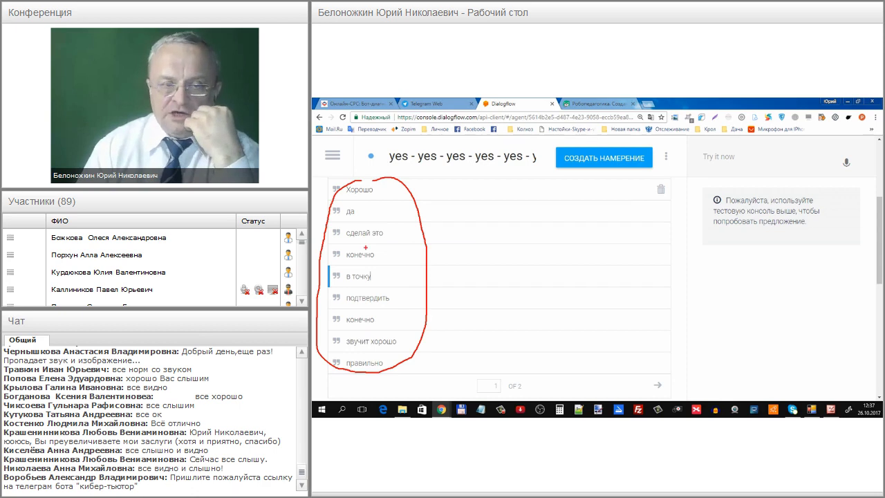
mouse_move(380, 191)
mouse_down()
mouse_move(388, 188)
mouse_move(382, 208)
mouse_move(400, 232)
mouse_move(387, 275)
mouse_move(399, 275)
mouse_move(431, 341)
mouse_up()
drag(391, 362, 415, 359)
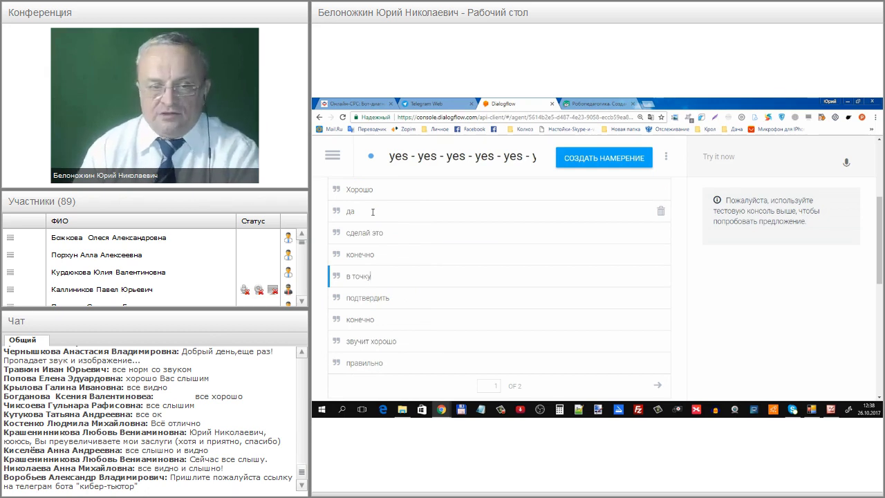
- Go back to the intent's response section and circle its empty text response line
scroll(372, 213, down, 5)
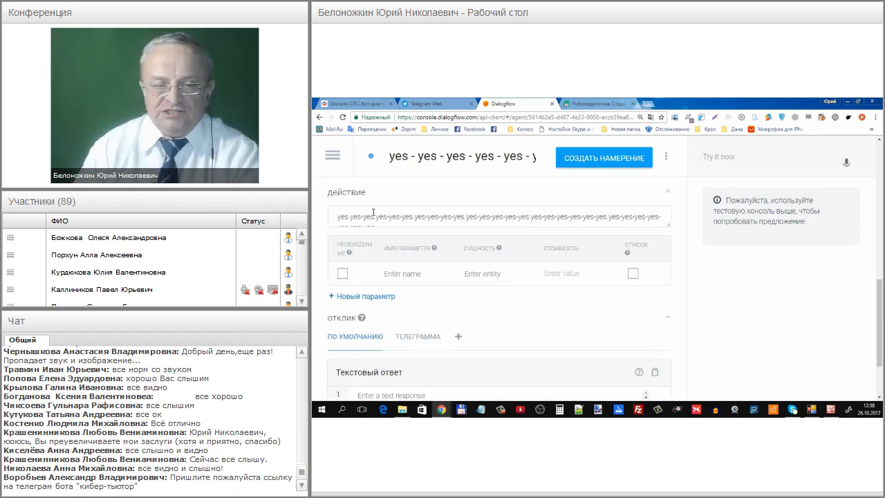
scroll(372, 212, down, 3)
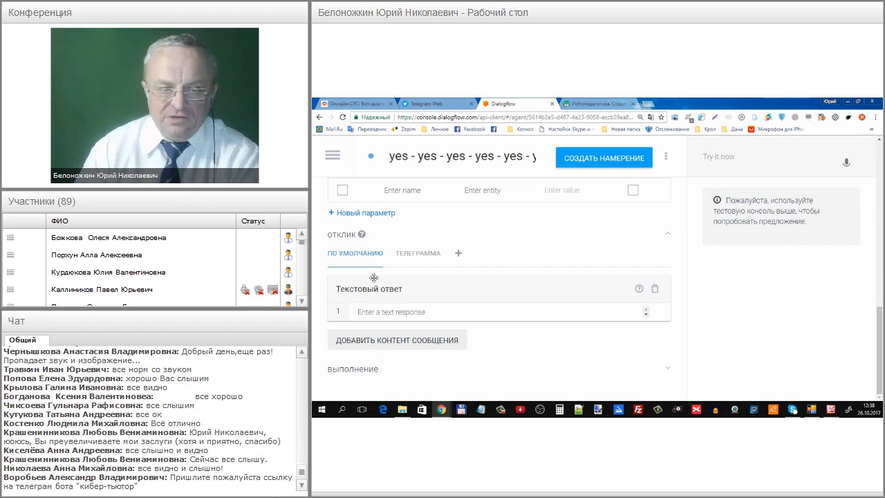
mouse_move(368, 299)
mouse_down()
mouse_move(340, 311)
mouse_move(541, 332)
mouse_move(649, 325)
mouse_move(534, 292)
mouse_move(377, 293)
mouse_up()
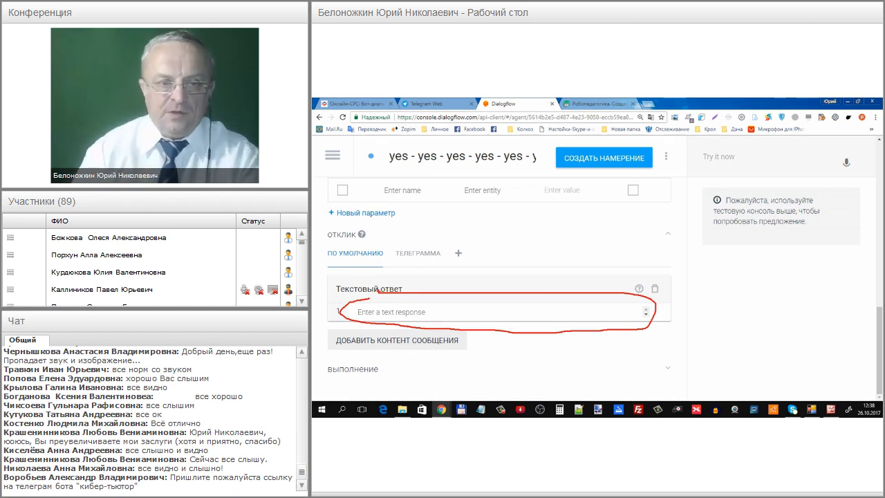
- Return to the intent list without saving and expand the "да" branch level by level down to the seven-level "да - да - да - да - да - да - да" intent
click(333, 159)
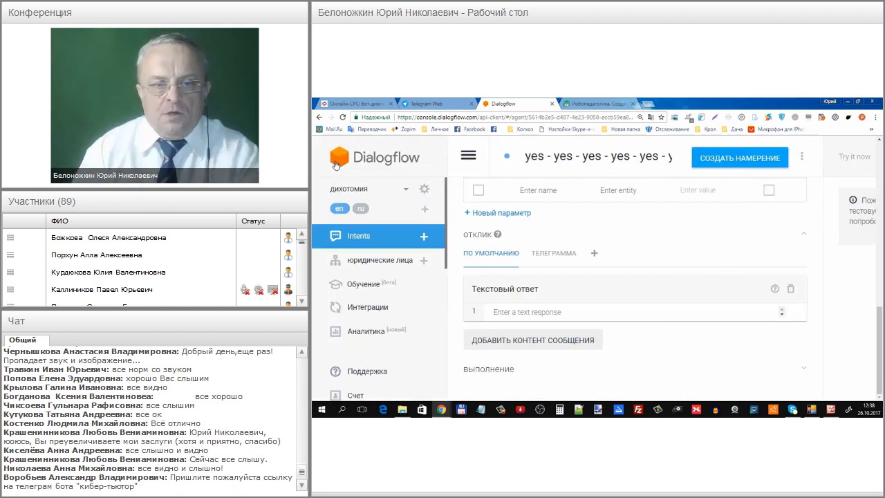
click(365, 237)
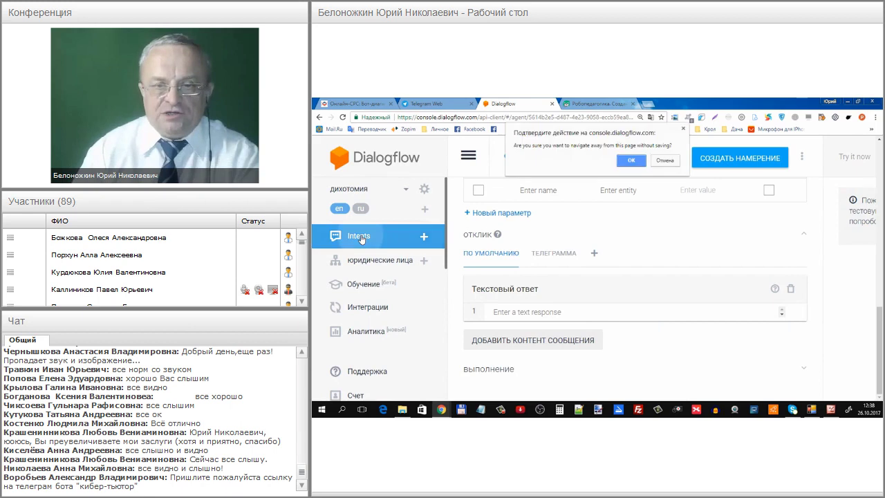
click(627, 162)
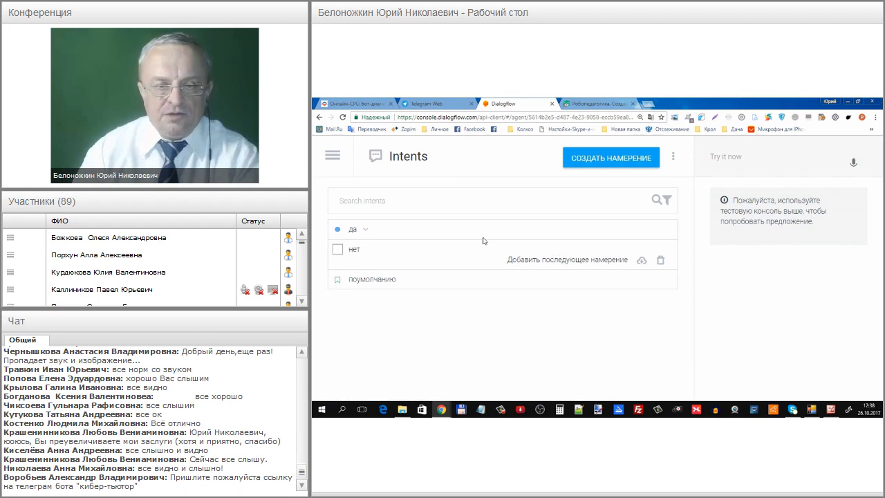
click(367, 232)
click(391, 253)
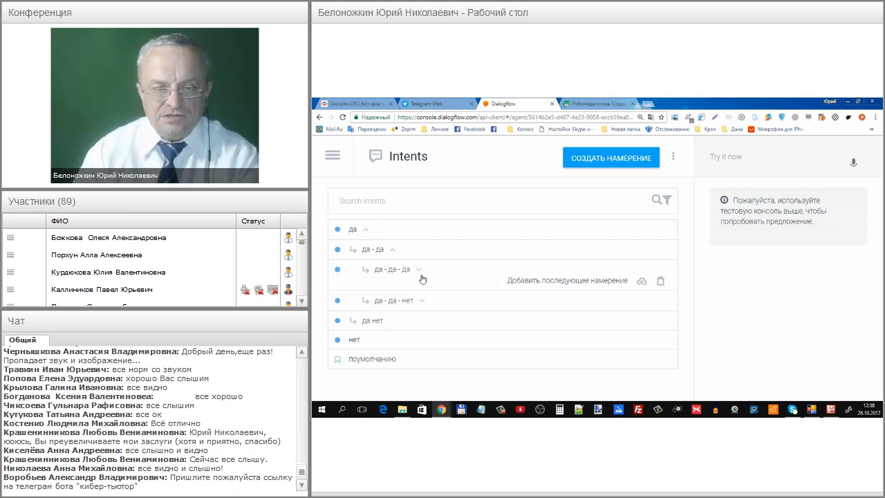
click(420, 272)
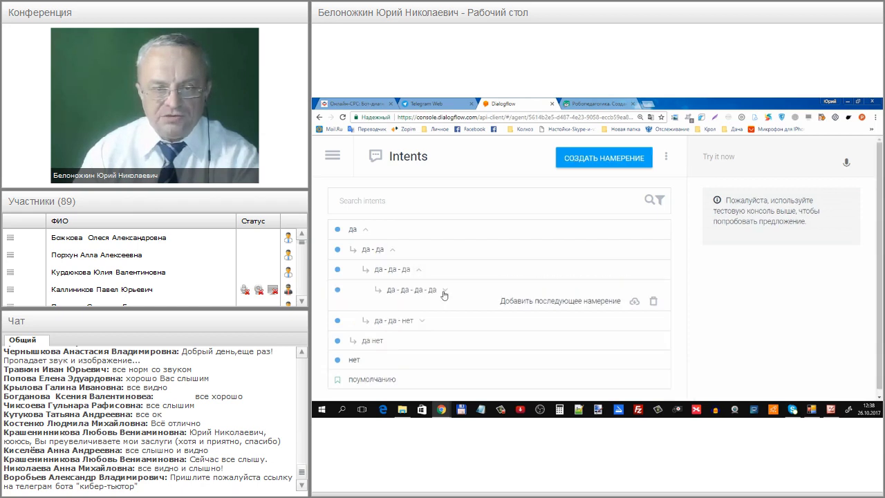
click(444, 291)
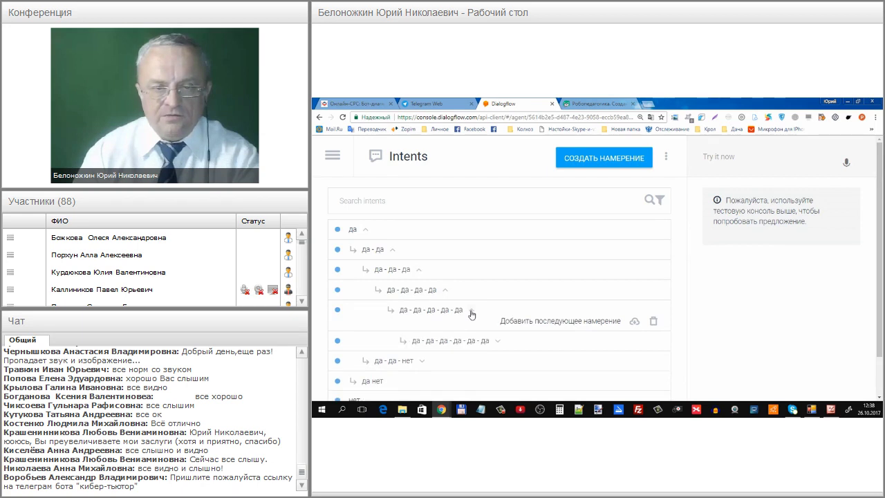
scroll(470, 315, down, 1)
click(497, 297)
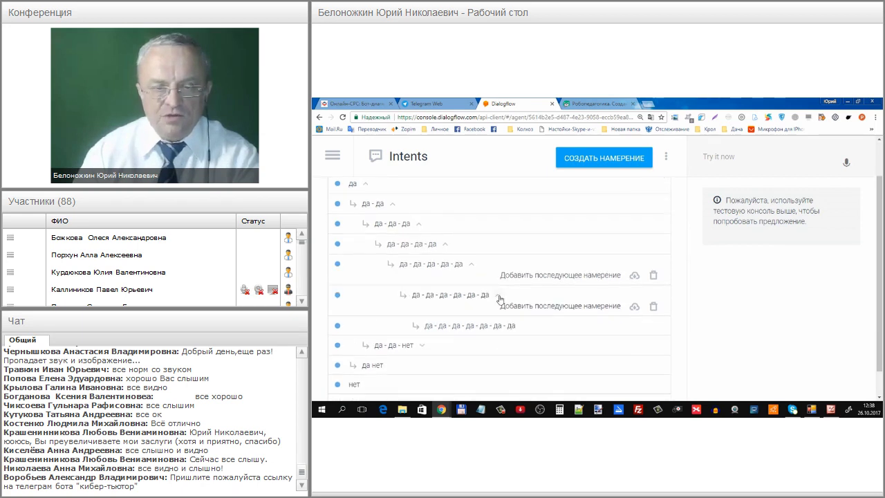
scroll(499, 298, down, 1)
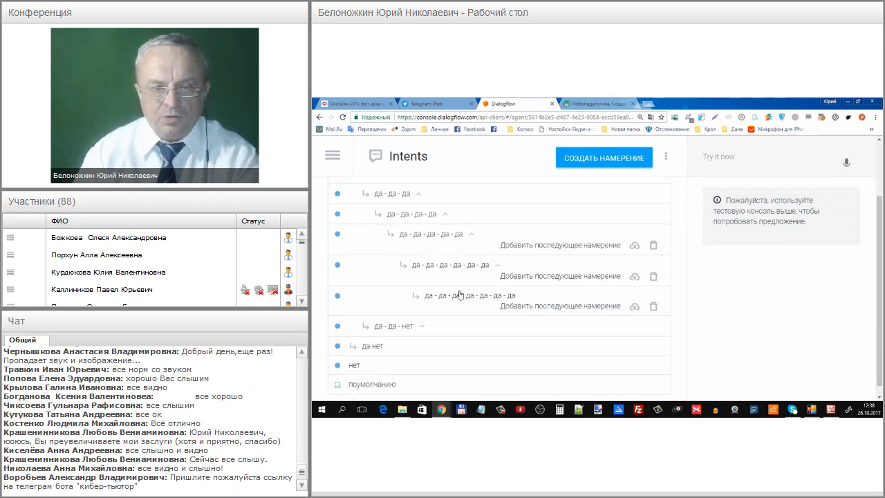
- Mark the seven-level "да - да - да - да - да - да - да" intent and delete it
key(ctrl+minus)
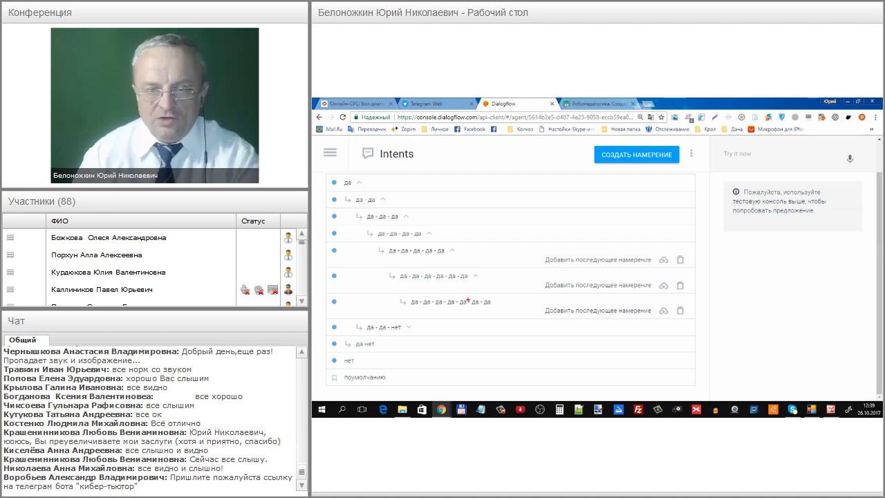
mouse_move(686, 304)
mouse_down()
mouse_move(674, 320)
mouse_move(689, 325)
mouse_move(686, 306)
mouse_up()
drag(495, 302, 674, 312)
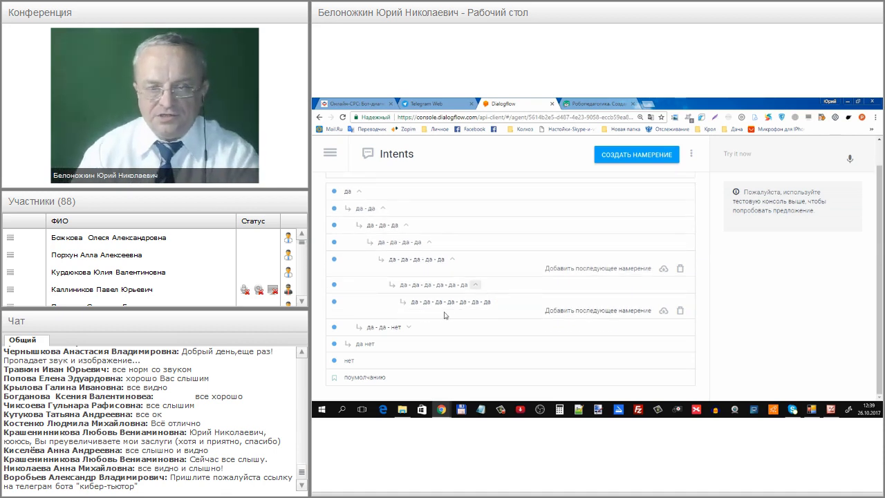
click(680, 310)
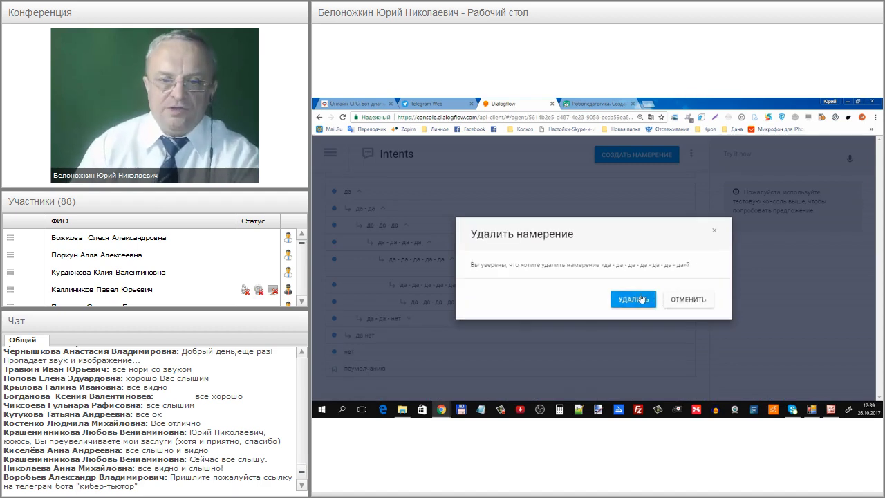
click(642, 299)
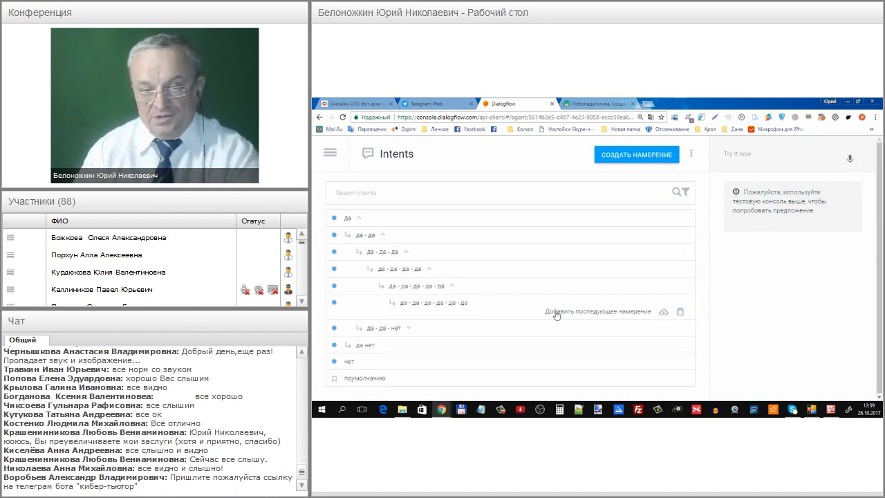
- Add a "нет" follow-up intent to "да - да - да - да - да - да" and open it
click(556, 313)
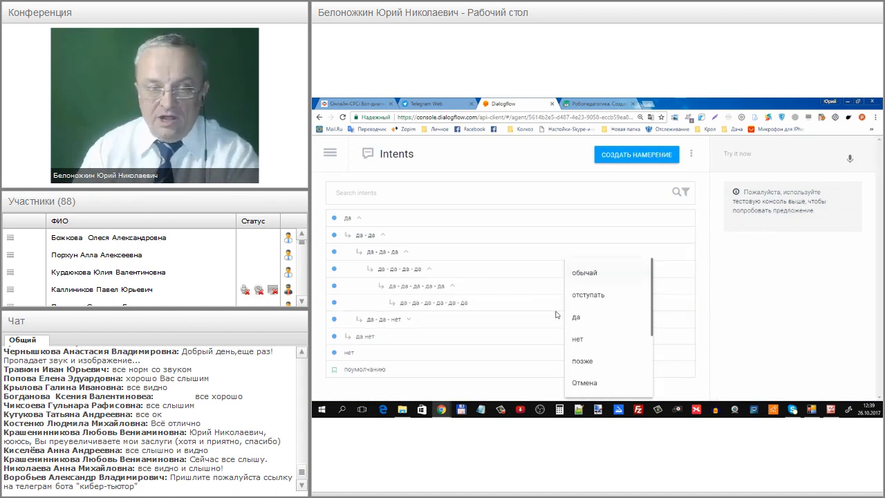
click(580, 339)
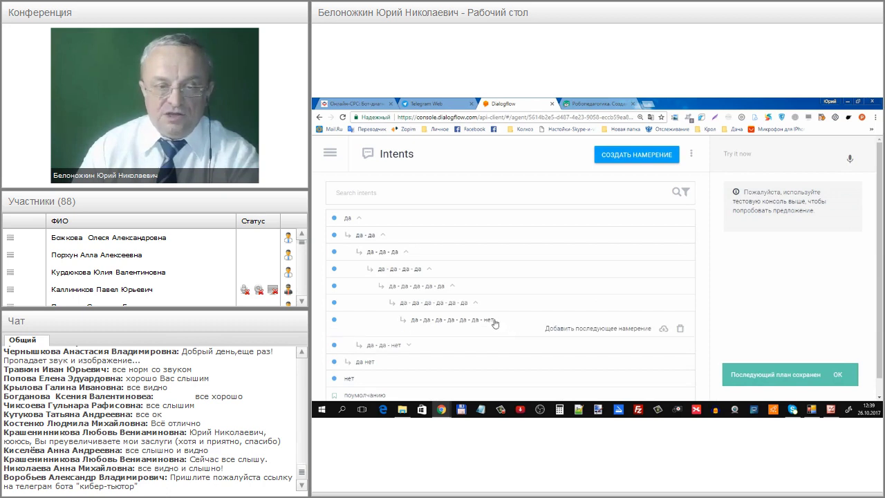
click(440, 322)
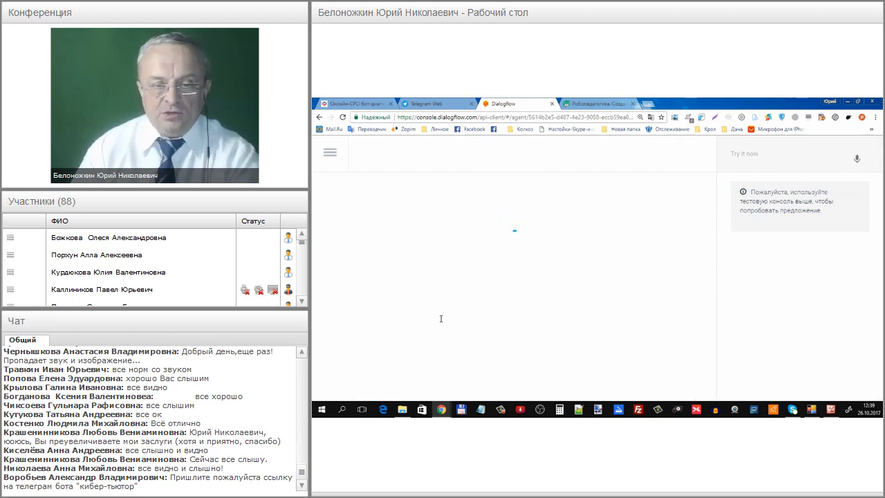
- Circle the negative user expressions of the "yes - yes - yes - yes - yes - yes - no" intent and mark its empty text response
scroll(440, 318, down, 3)
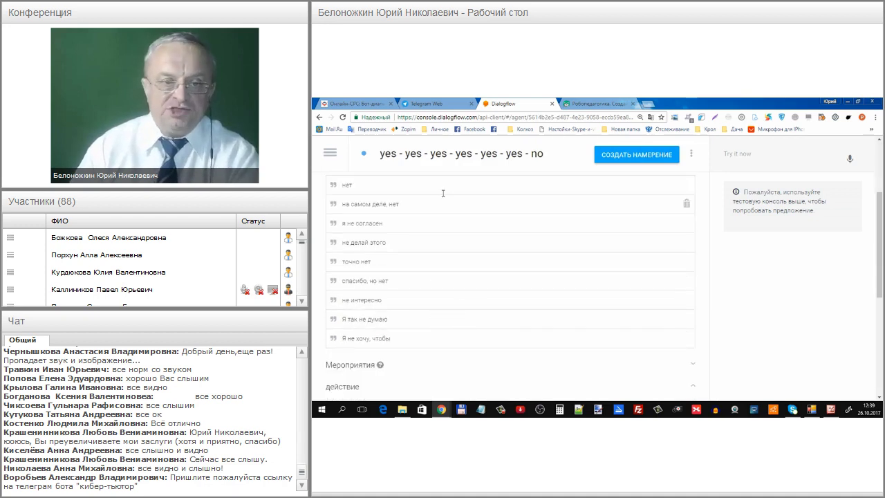
mouse_move(349, 176)
mouse_down()
mouse_move(326, 267)
mouse_move(336, 342)
mouse_move(413, 336)
mouse_move(434, 275)
mouse_move(412, 196)
mouse_move(375, 179)
mouse_up()
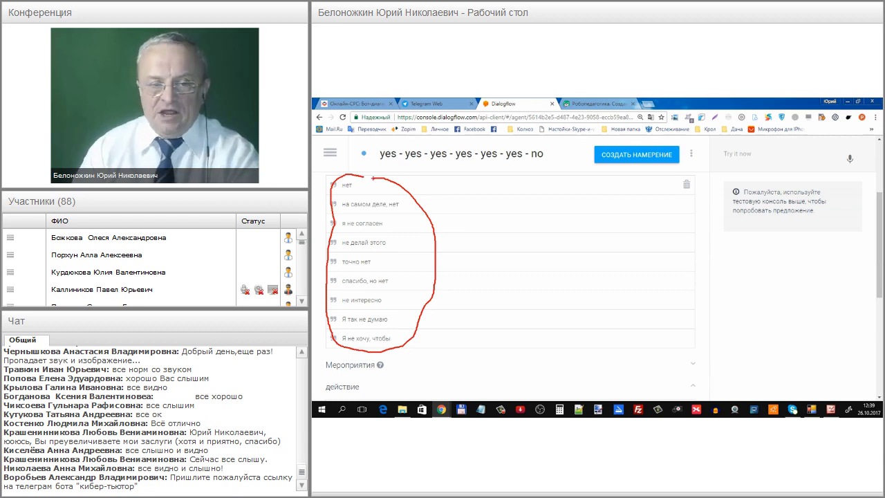
scroll(460, 201, down, 3)
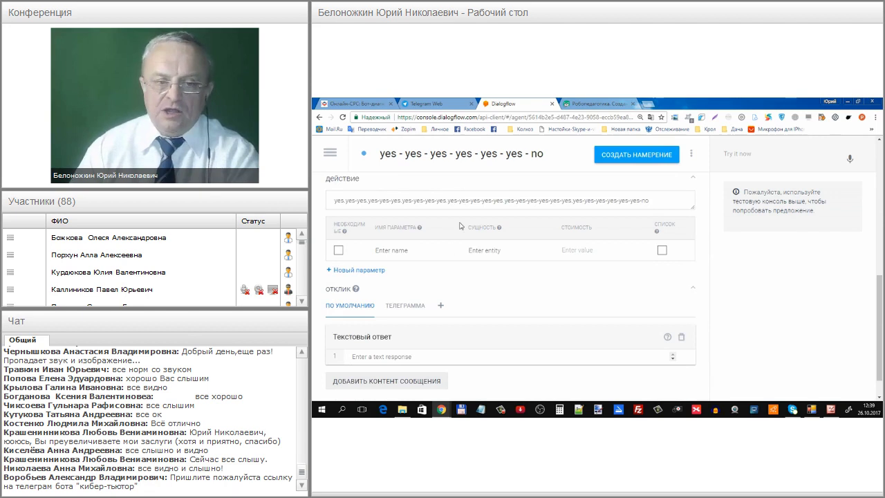
mouse_move(365, 330)
mouse_down()
mouse_move(332, 382)
mouse_move(492, 386)
mouse_move(716, 366)
mouse_move(633, 321)
mouse_move(370, 325)
mouse_up()
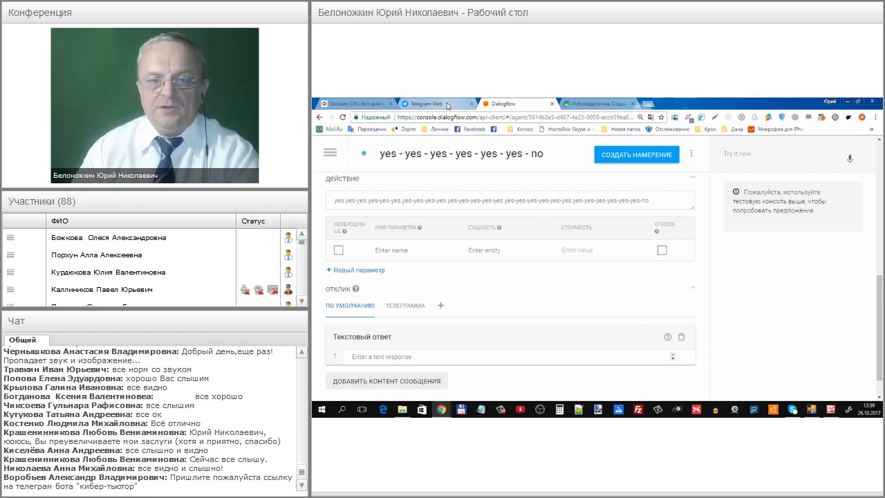
- Switch to Telegram Web and send the messages "да" and "привет" to the Кибер-Тьютор bot
click(447, 104)
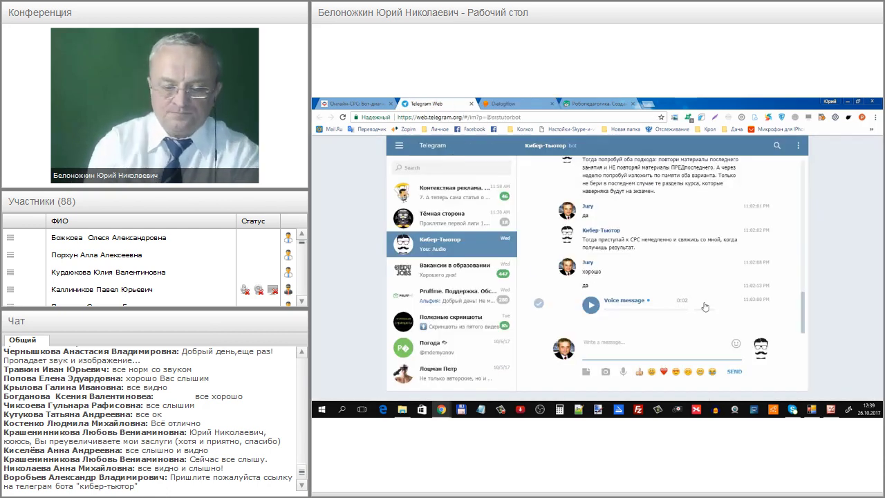
text(да)
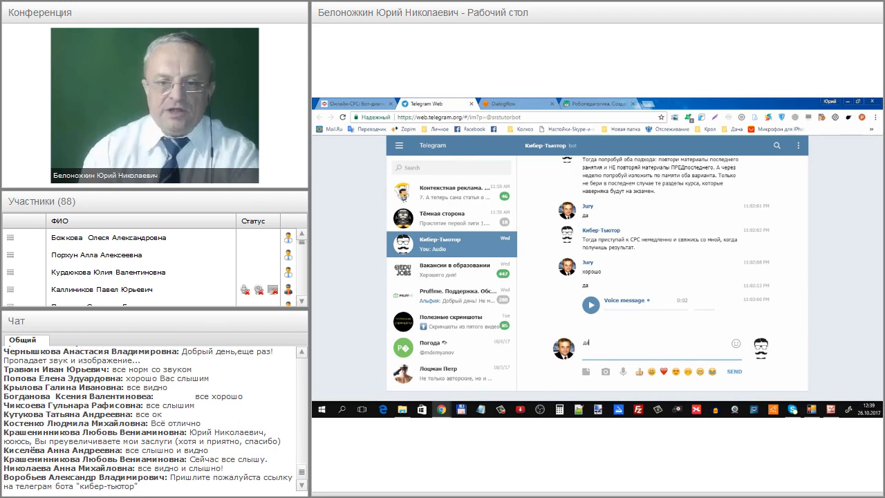
key(Return)
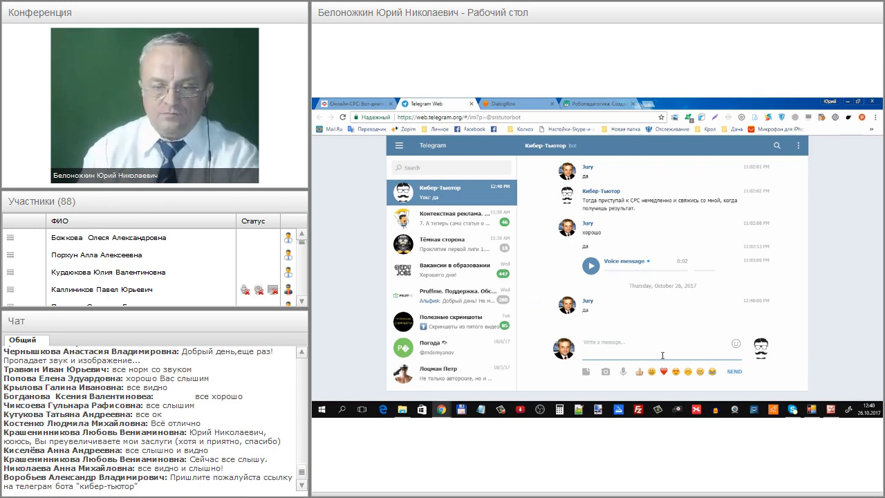
text(привет)
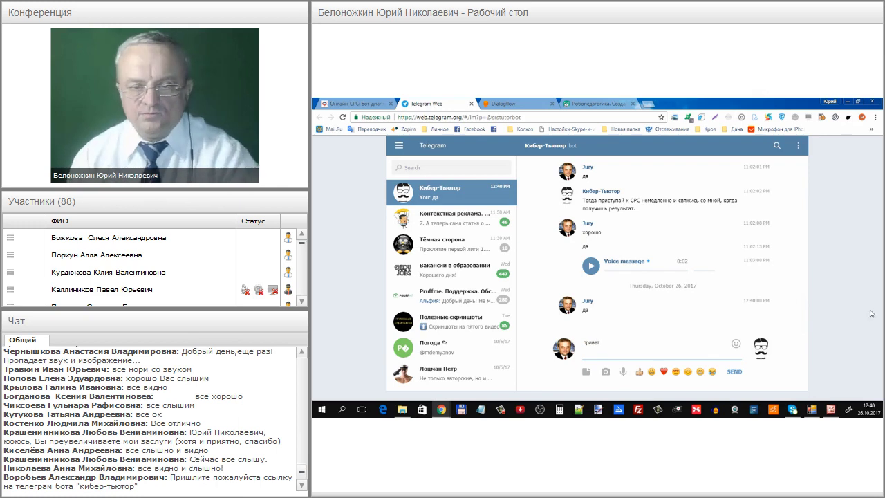
key(Return)
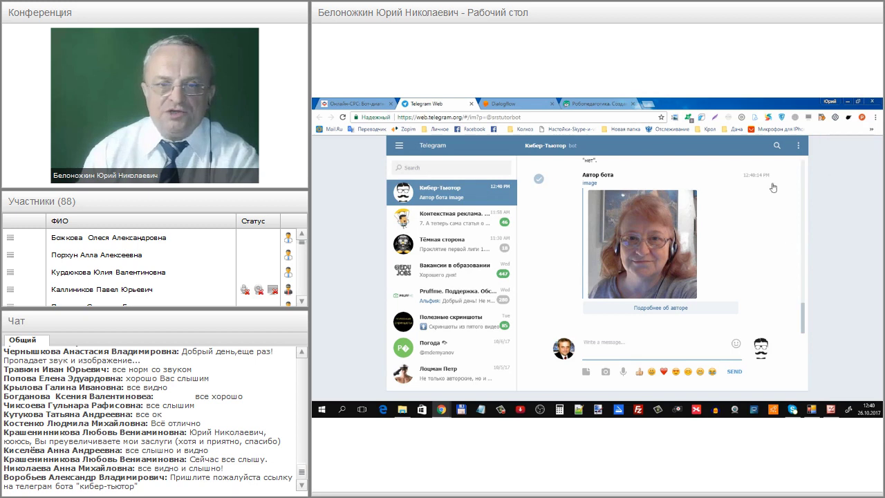
- Check the Dialogflow intent, return to the Кибер-Тьютор chat in Telegram Web and send the reply "да" to the bot
click(515, 106)
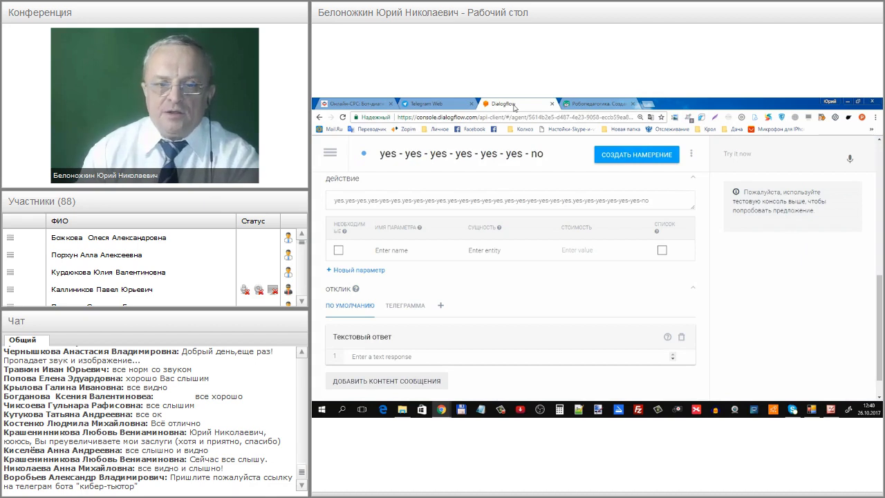
click(430, 104)
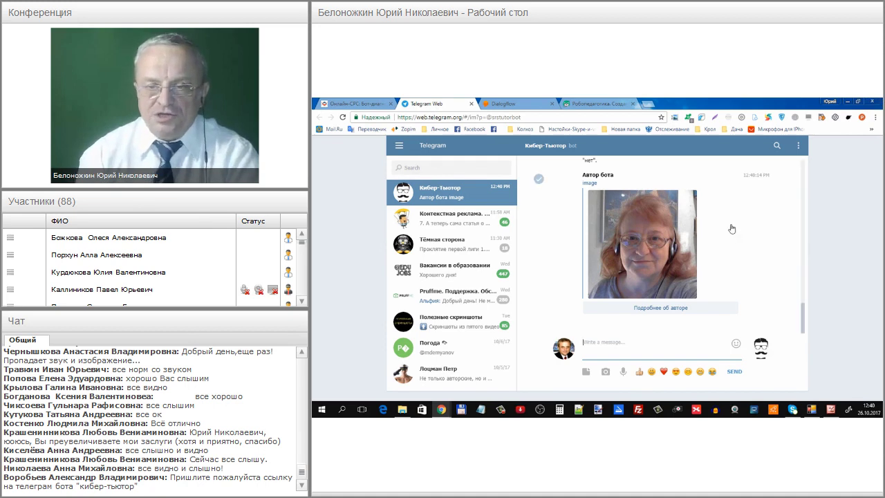
drag(804, 310, 804, 296)
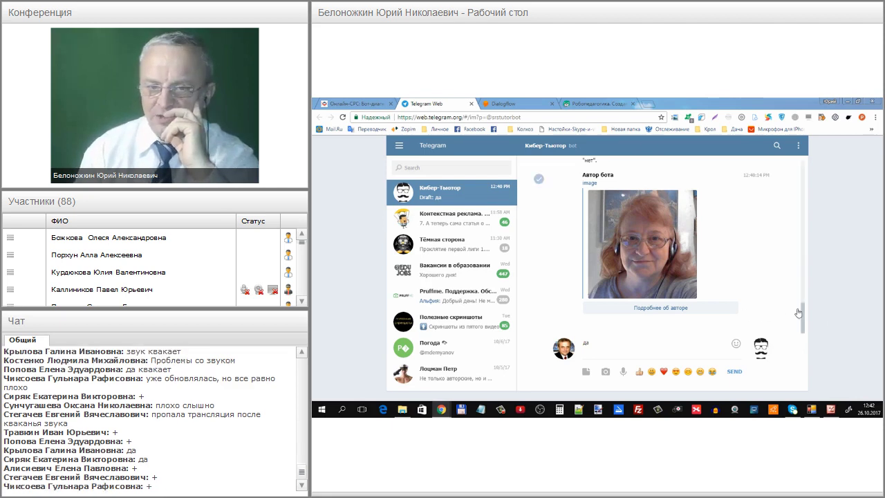
drag(802, 313, 803, 316)
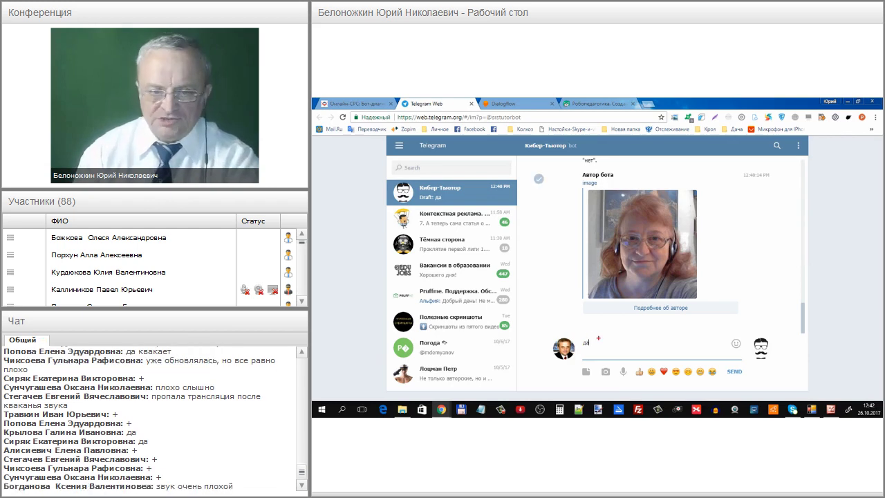
mouse_move(574, 332)
mouse_down()
mouse_move(553, 338)
mouse_move(560, 364)
mouse_move(574, 359)
mouse_up()
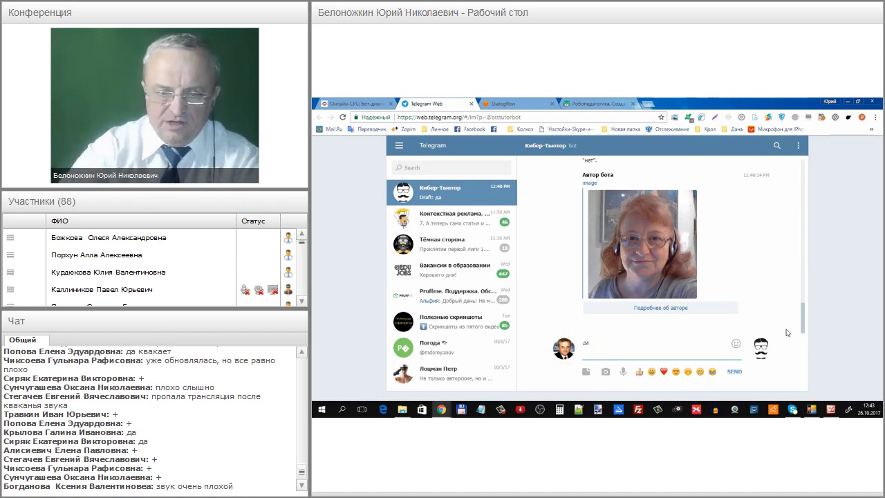
key(Return)
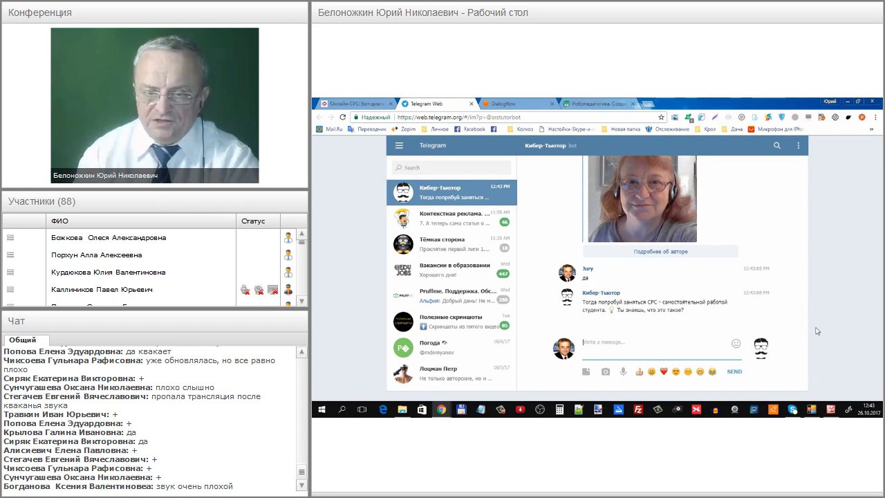
- Mark the bot's question about СРС in the enlarged chat and answer it with "нет"
key(ctrl+plus)
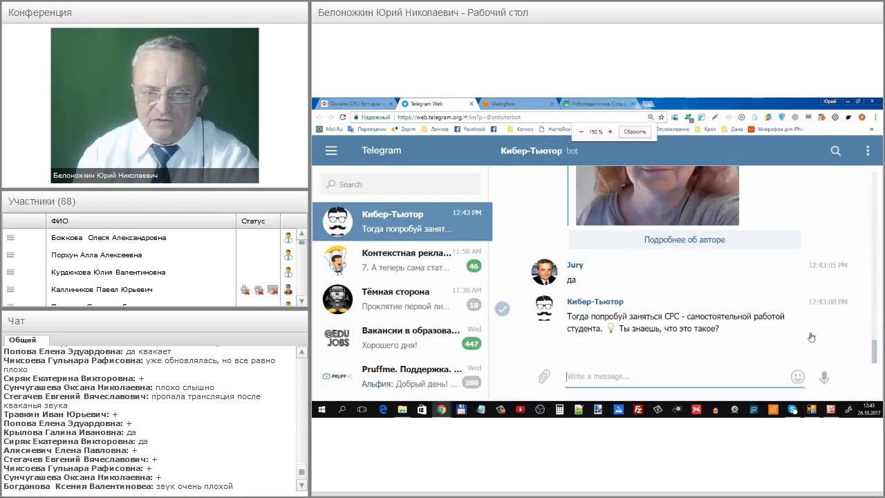
key(ctrl+plus)
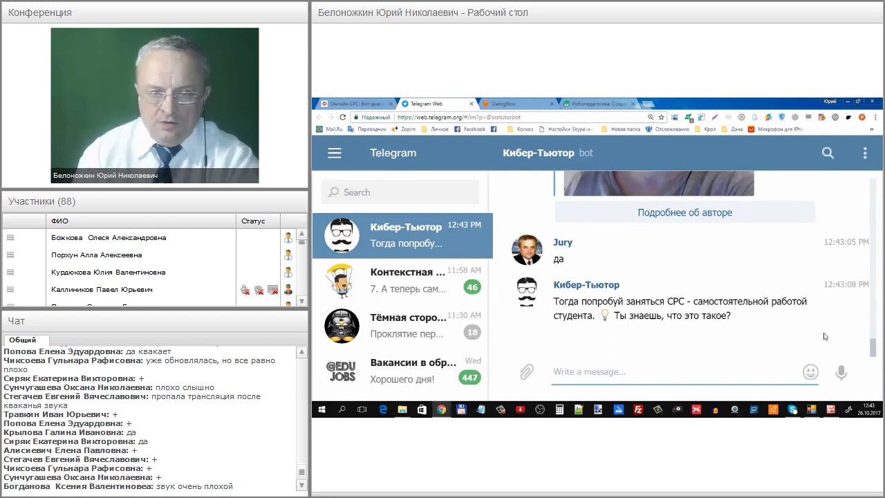
mouse_move(665, 293)
mouse_down()
mouse_move(559, 296)
mouse_move(552, 323)
mouse_move(561, 330)
mouse_move(596, 320)
mouse_up()
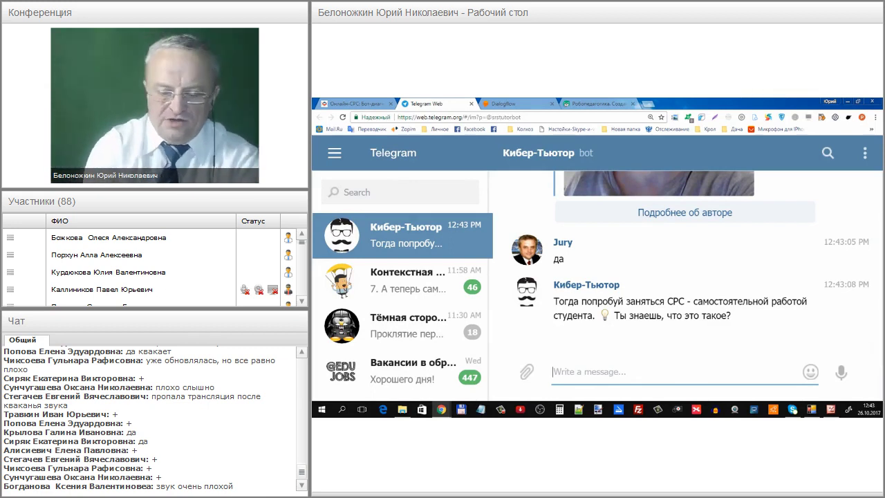
text(нет)
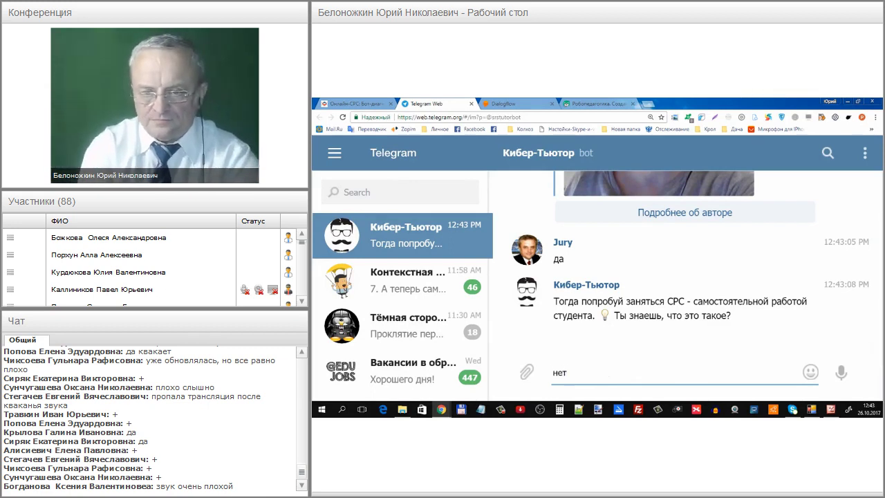
key(Return)
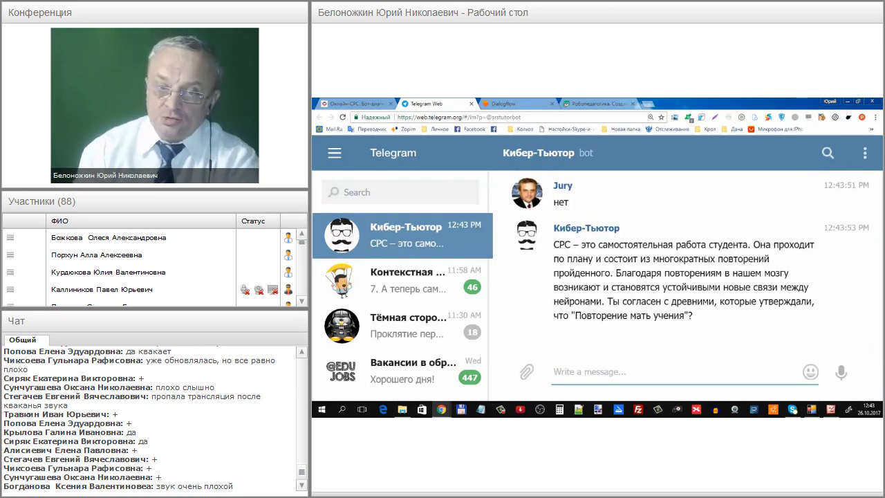
- Underline the definition of СРС, key words and the closing question about "Повторение мать учения" in the bot's reply
mouse_move(557, 220)
mouse_down()
mouse_move(551, 232)
mouse_move(502, 242)
mouse_move(520, 260)
mouse_up()
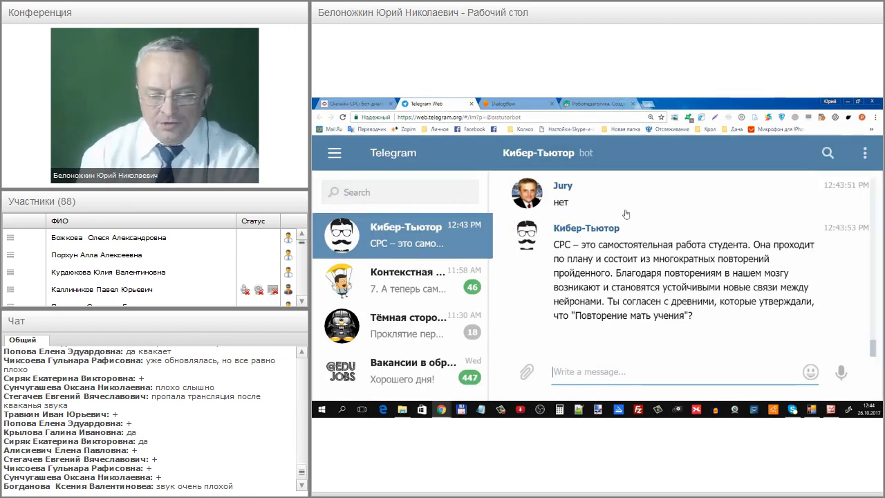
mouse_move(557, 252)
mouse_down()
mouse_move(679, 254)
mouse_move(744, 243)
mouse_up()
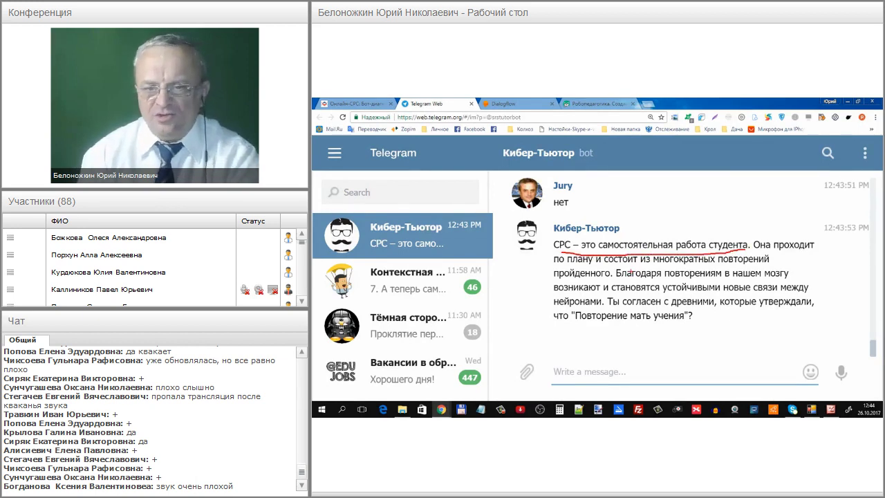
drag(629, 271, 646, 266)
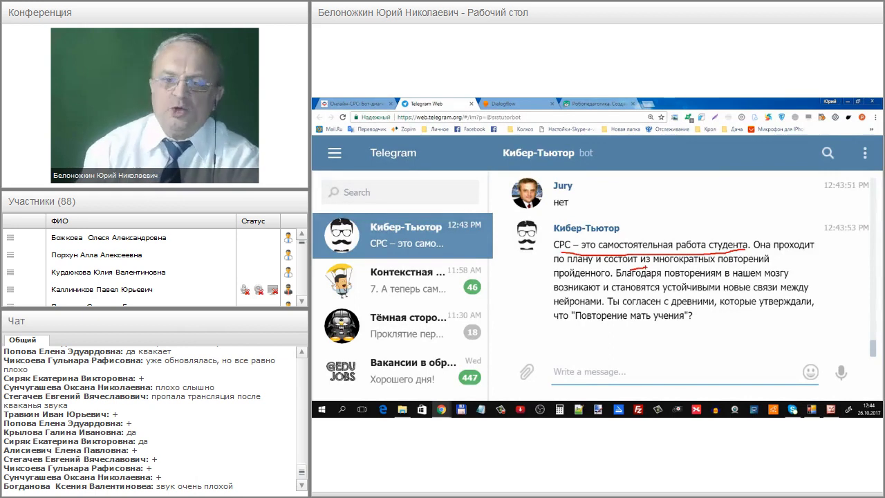
drag(616, 283, 636, 279)
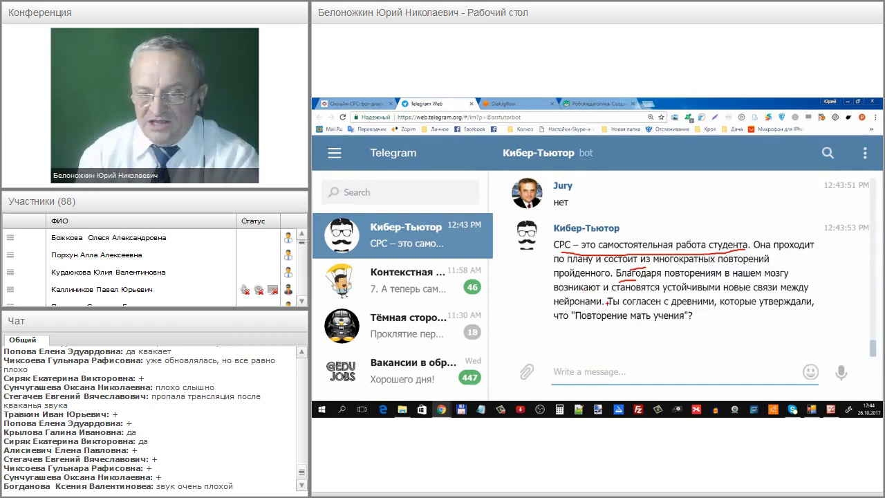
drag(611, 308, 801, 306)
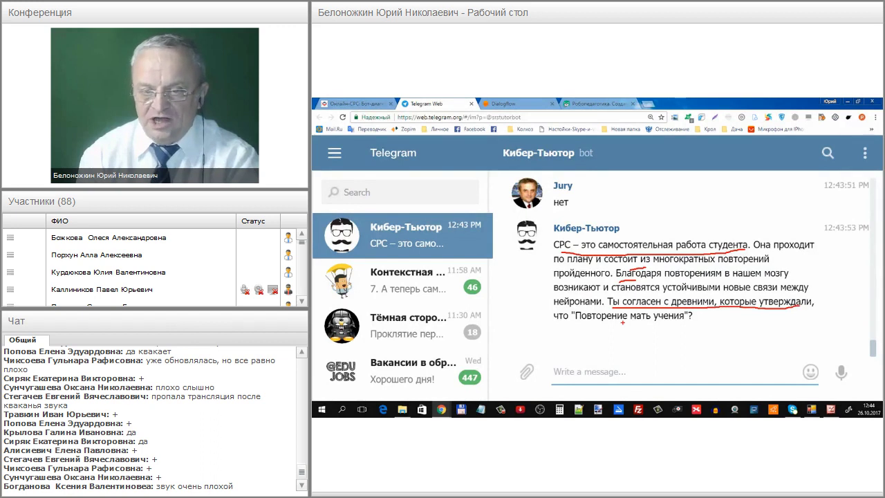
drag(544, 322, 693, 323)
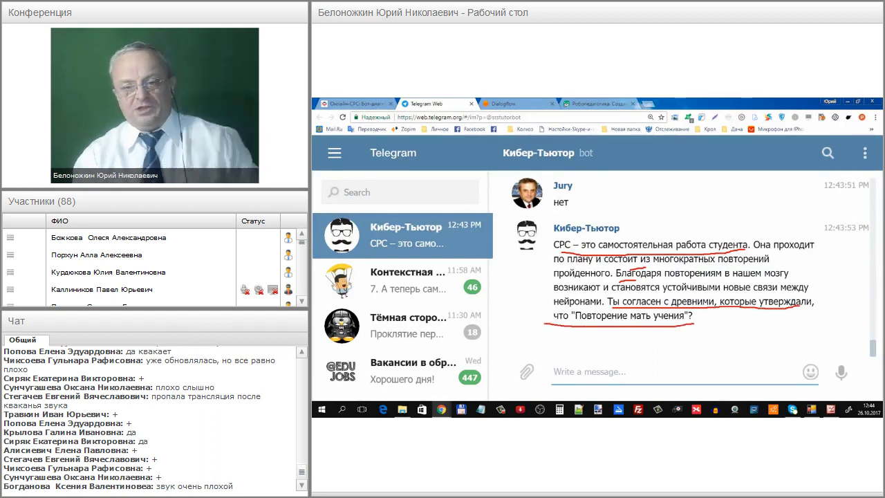
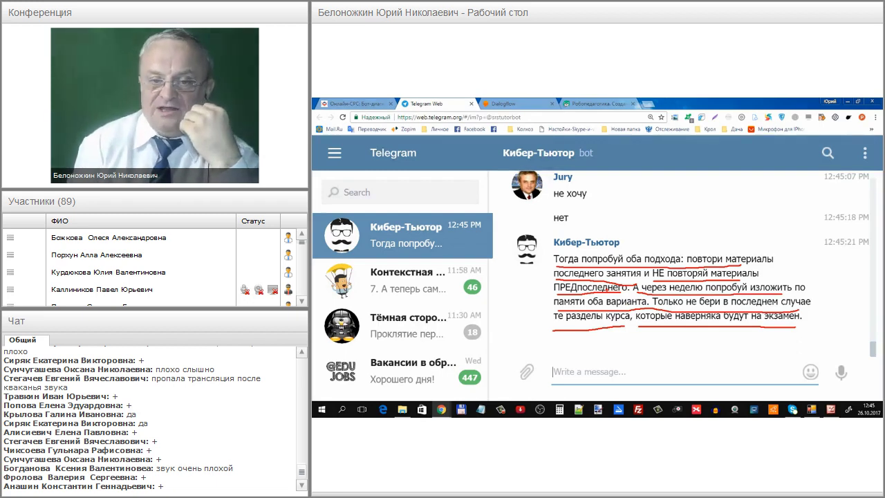
- Underline the exam wording in the bot's last reply again, clear all marks and underline its advice on trying both approaches
drag(637, 324, 785, 324)
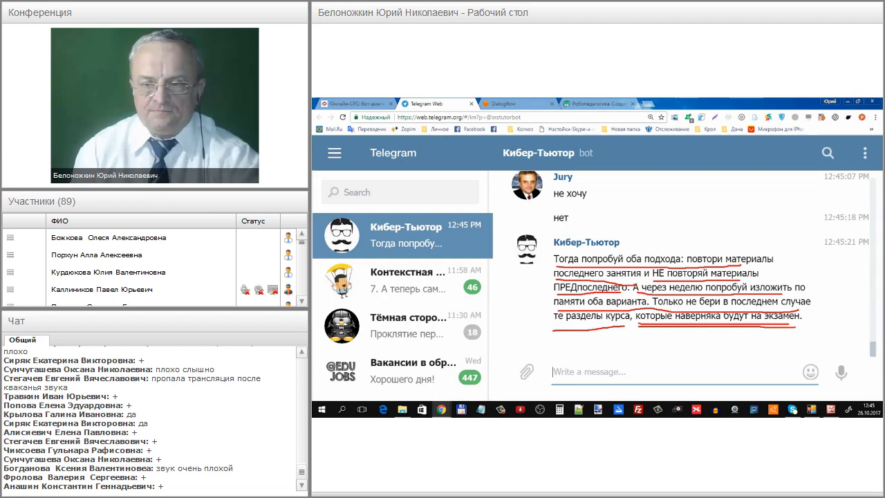
key(Escape)
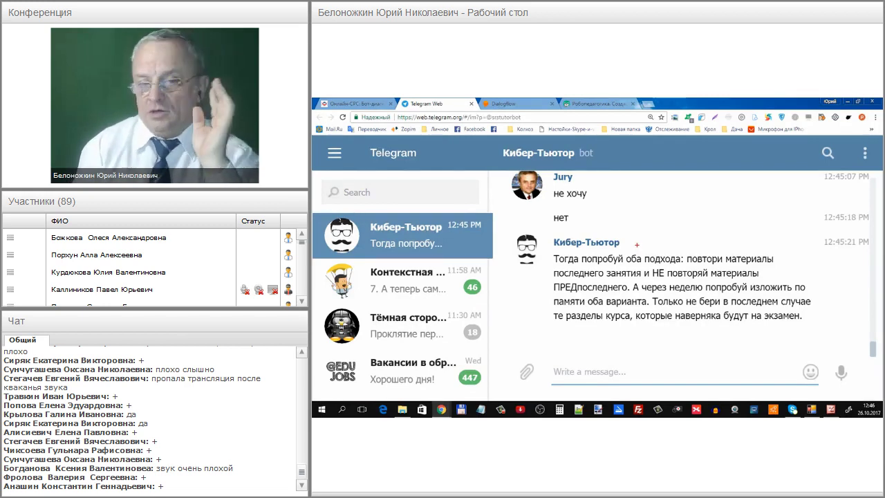
mouse_move(556, 264)
mouse_down()
mouse_move(697, 263)
mouse_move(683, 293)
mouse_up()
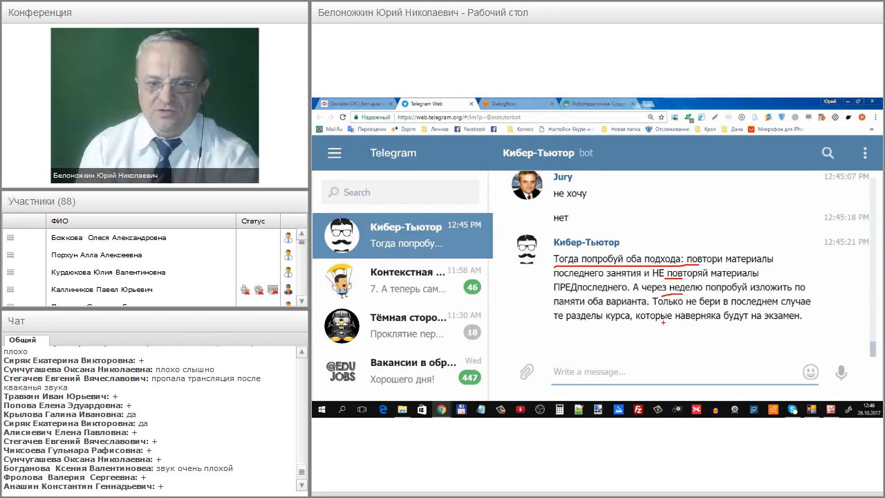
- Review the "не хочу" and "нет" answers in the chat and mark the bot's final reply about both approaches
scroll(611, 280, up, 5)
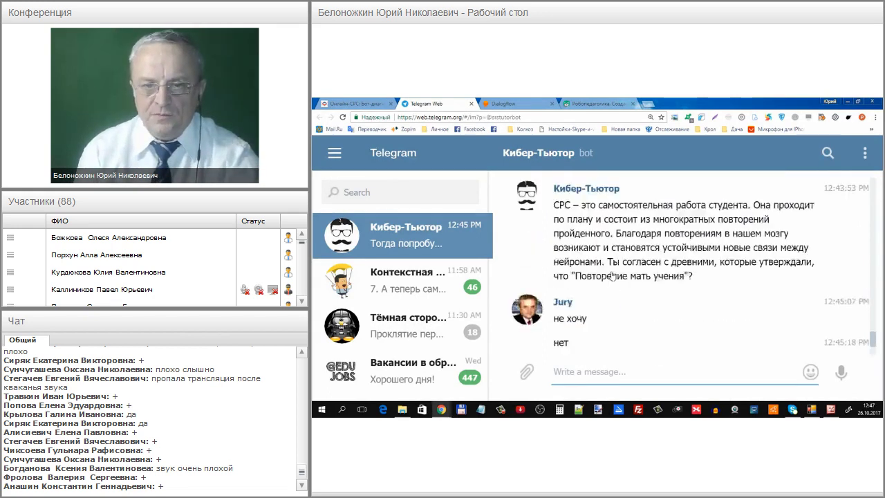
scroll(611, 276, down, 3)
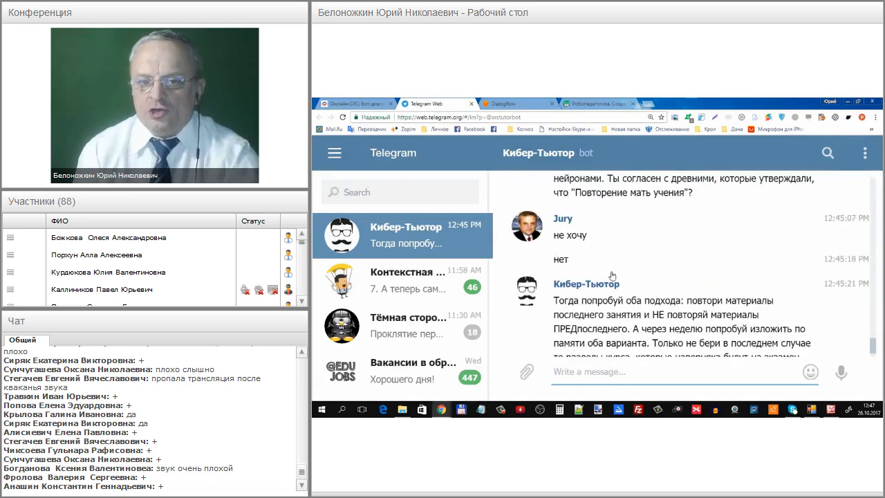
scroll(611, 276, up, 2)
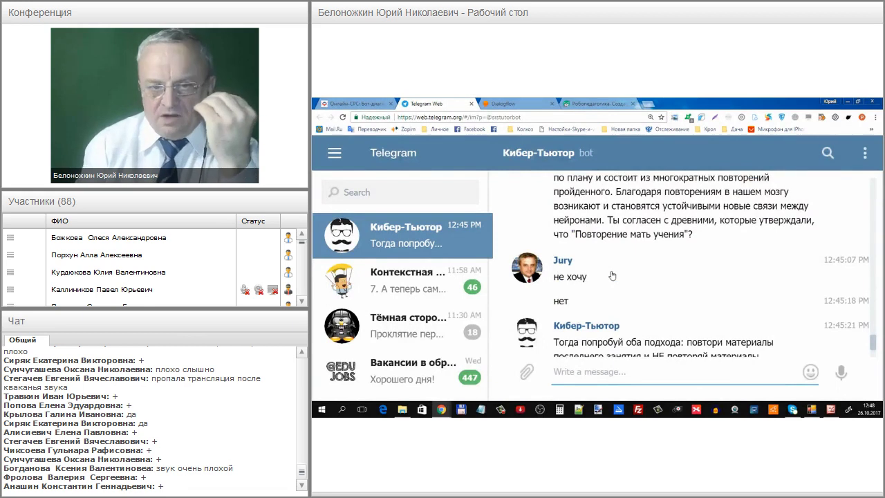
scroll(611, 276, down, 3)
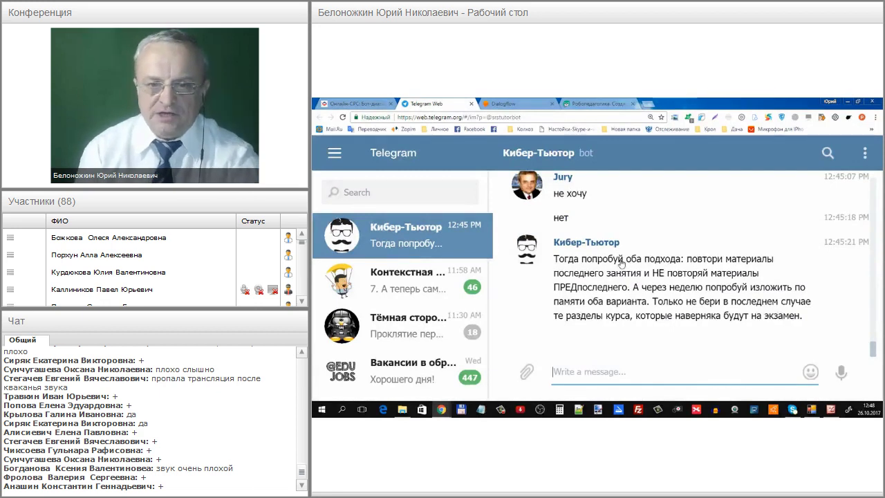
mouse_move(584, 246)
mouse_down()
mouse_move(556, 246)
mouse_move(540, 273)
mouse_move(553, 328)
mouse_move(806, 322)
mouse_up()
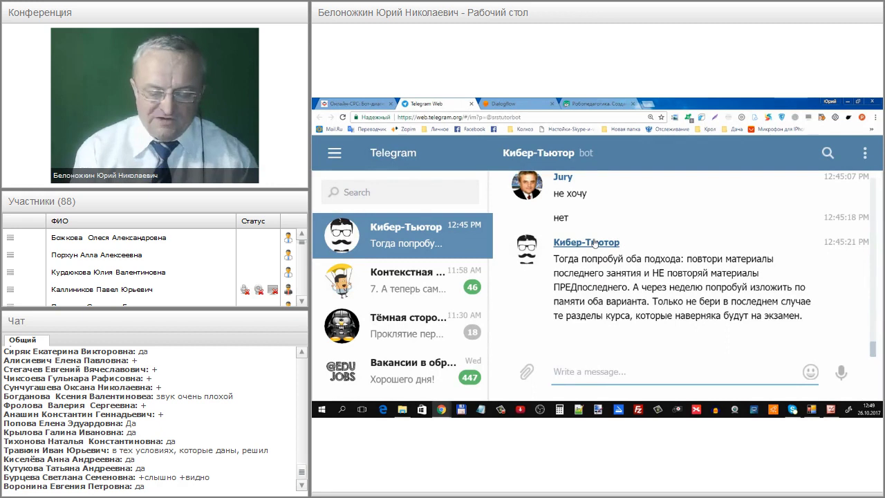
- Switch to the "Робопедагогика" web page and bring the "1. Собрать данные" slide into view
click(580, 103)
drag(598, 210, 779, 251)
drag(880, 204, 880, 223)
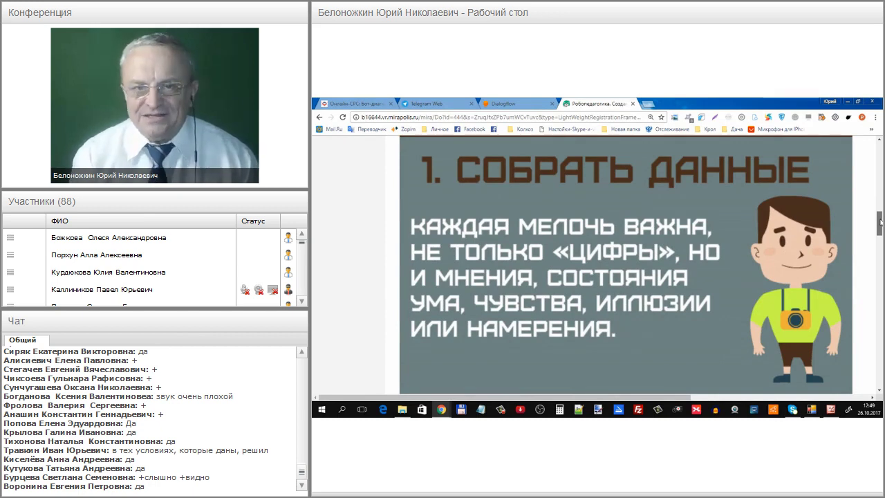
mouse_move(880, 221)
mouse_down()
mouse_move(881, 234)
mouse_move(879, 223)
mouse_up()
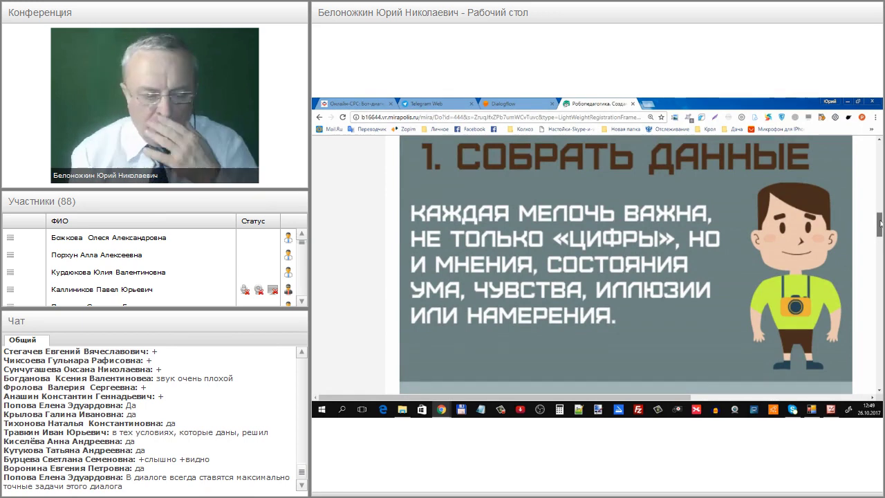
mouse_move(879, 223)
mouse_down()
mouse_move(880, 235)
mouse_move(879, 222)
mouse_up()
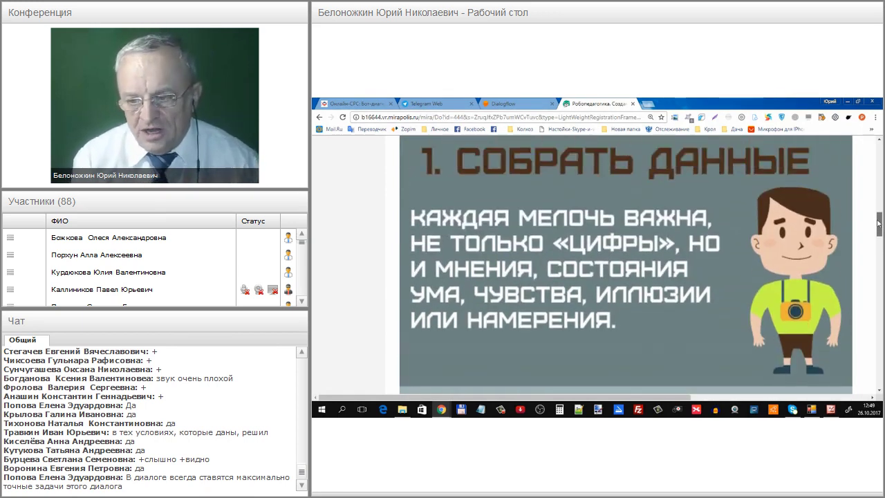